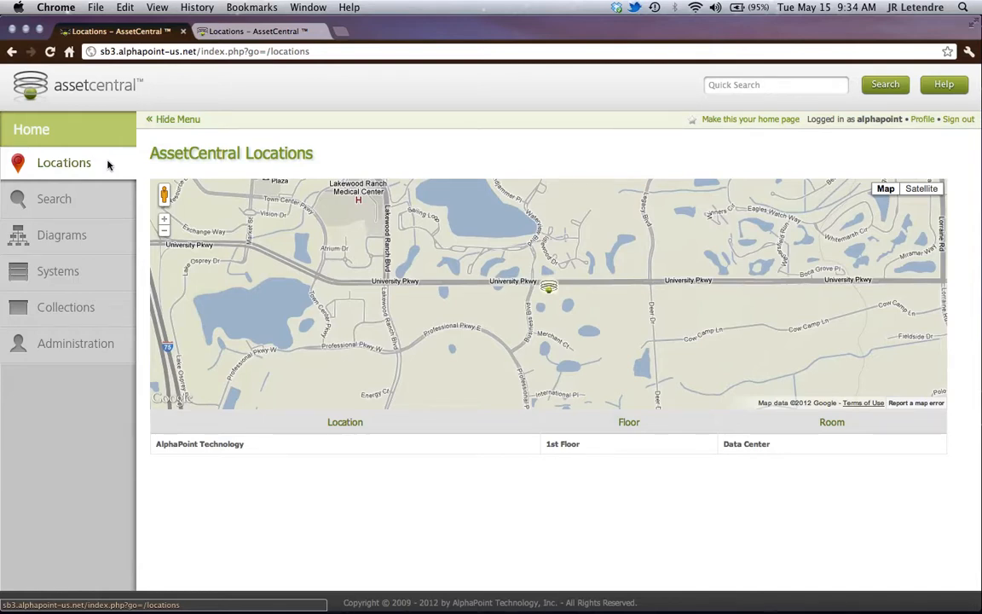
# - Open Rack A-01 in the AlphaPoint Technology Data Center room and examine its rack information and front elevation
pyautogui.click(748, 447)
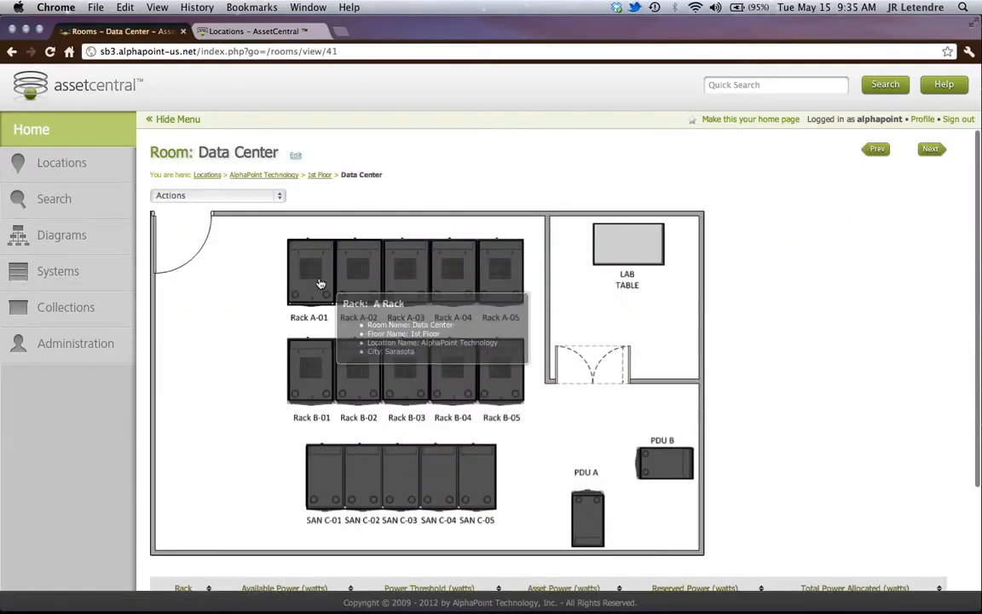
pyautogui.click(323, 283)
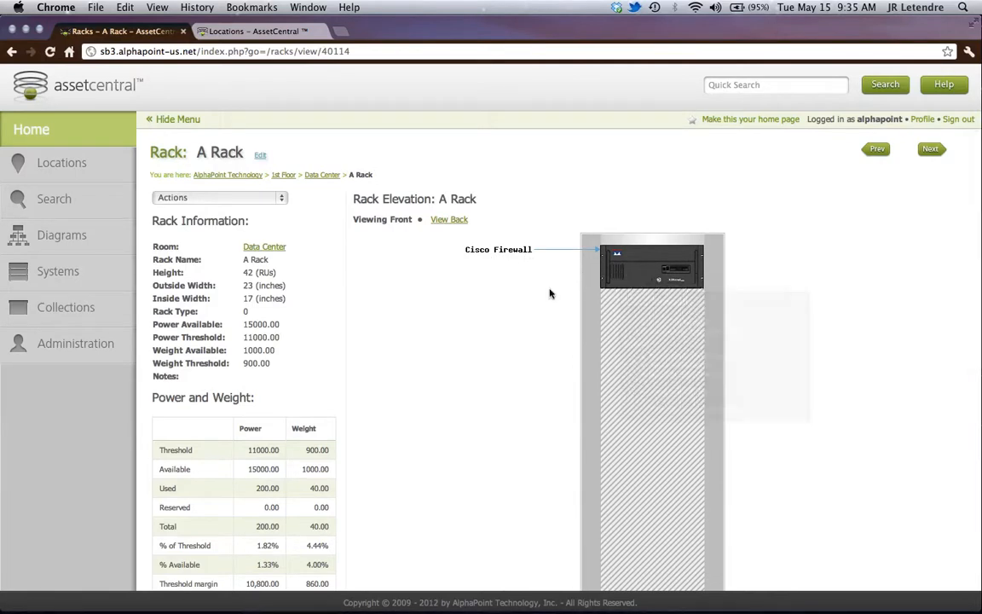
pyautogui.scroll(-1, 550, 293)
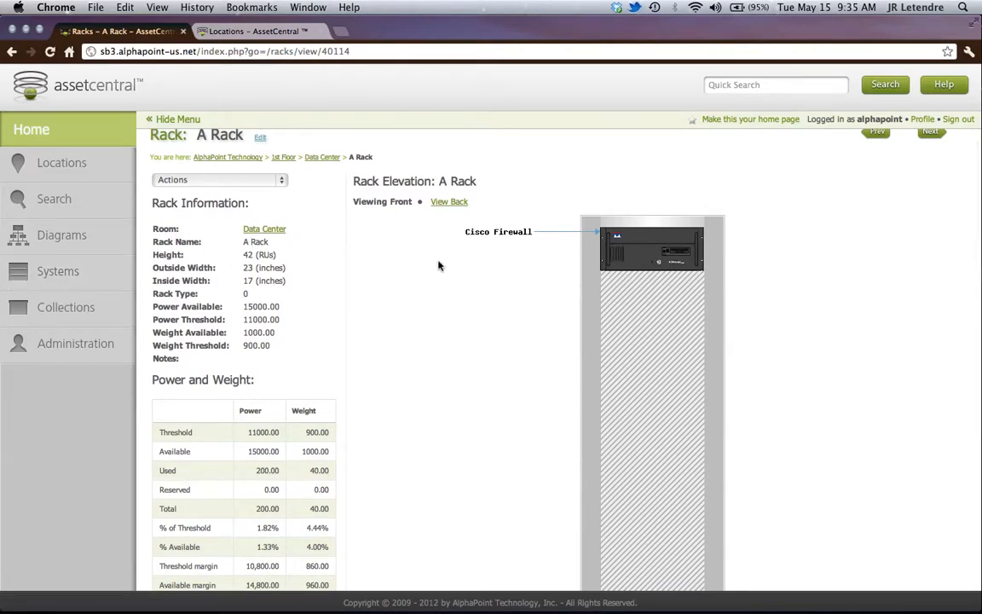
# - Open the AssetCentral administration page, and switch to the PowerPoint presentation containing the Cisco 3900 pictures
pyautogui.click(94, 343)
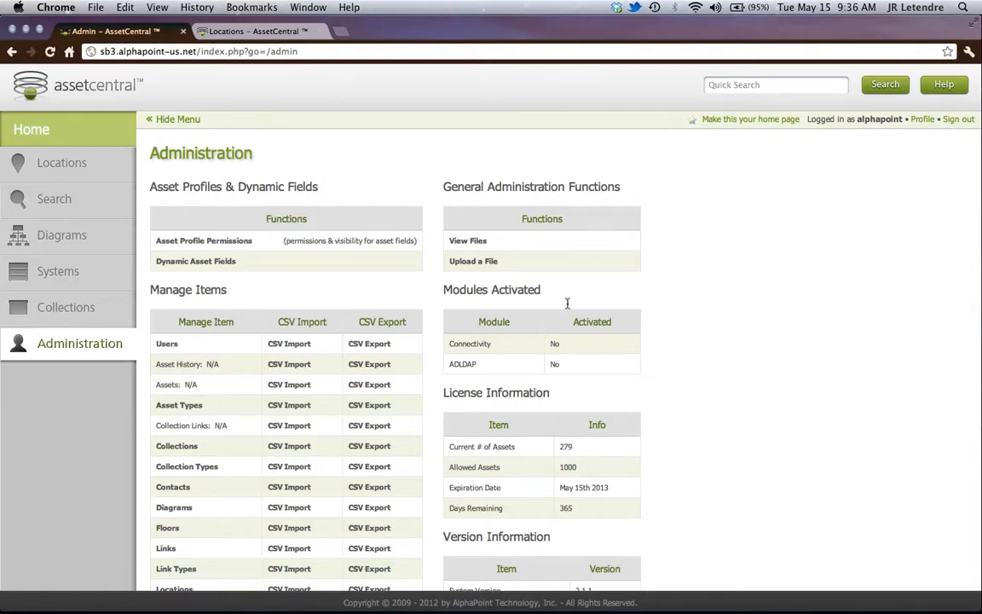
pyautogui.moveTo(609, 590)
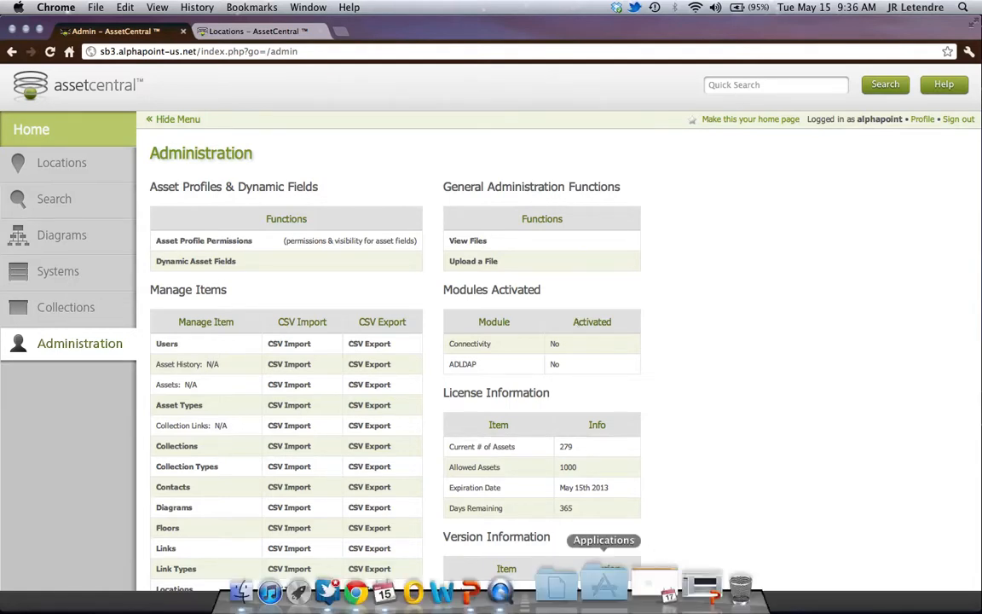
pyautogui.click(514, 590)
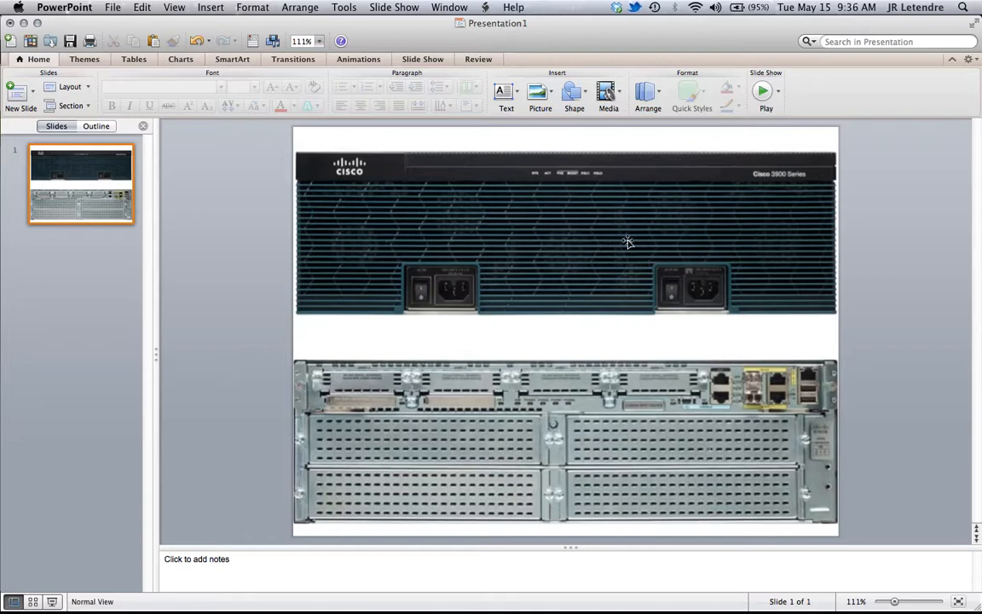
# - Start saving the Cisco 3900 front picture as a PNG picture in the DEMO folder on the Desktop
pyautogui.rightClick(536, 255)
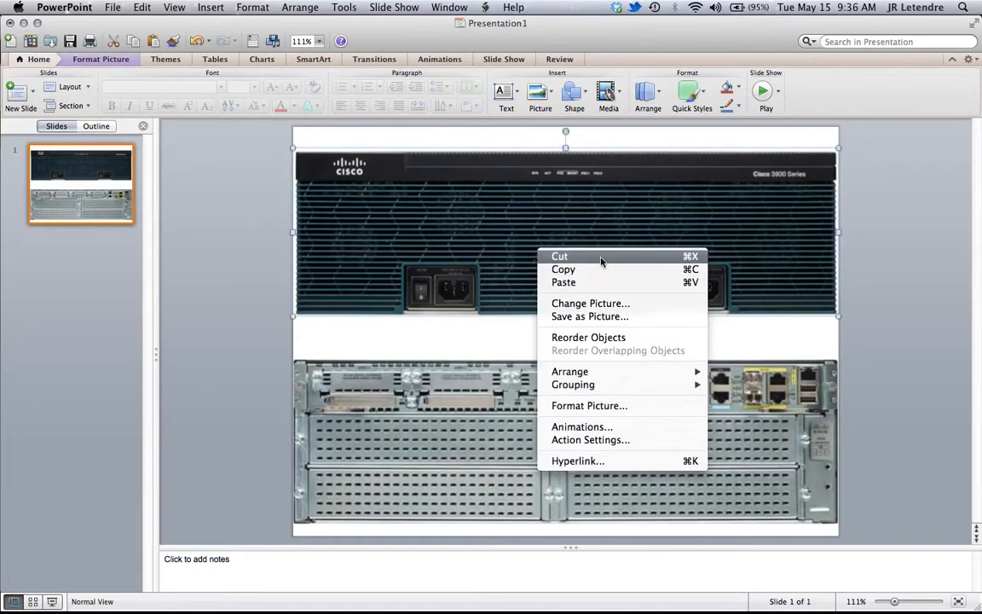
pyautogui.click(601, 317)
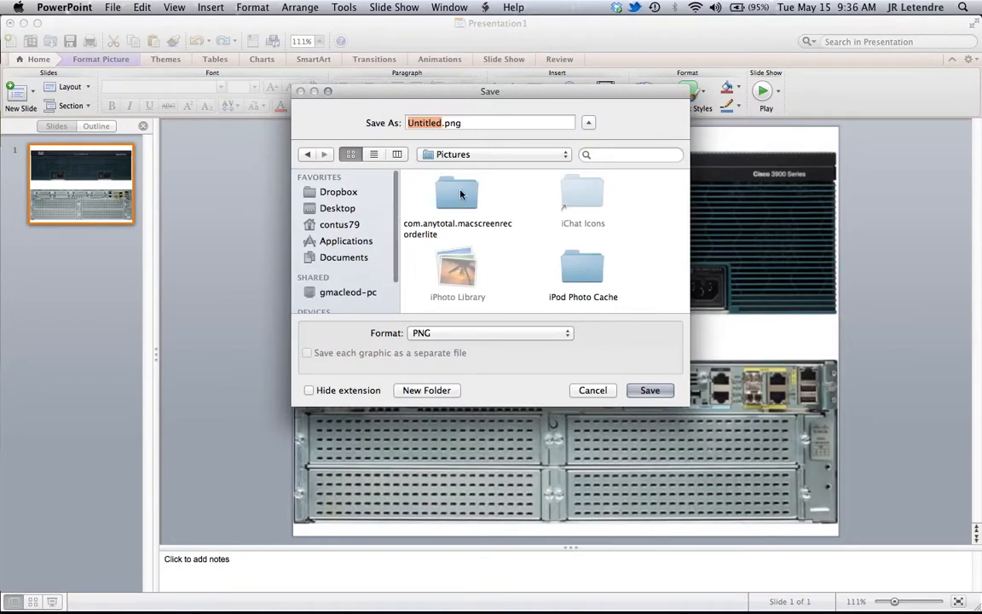
pyautogui.click(348, 211)
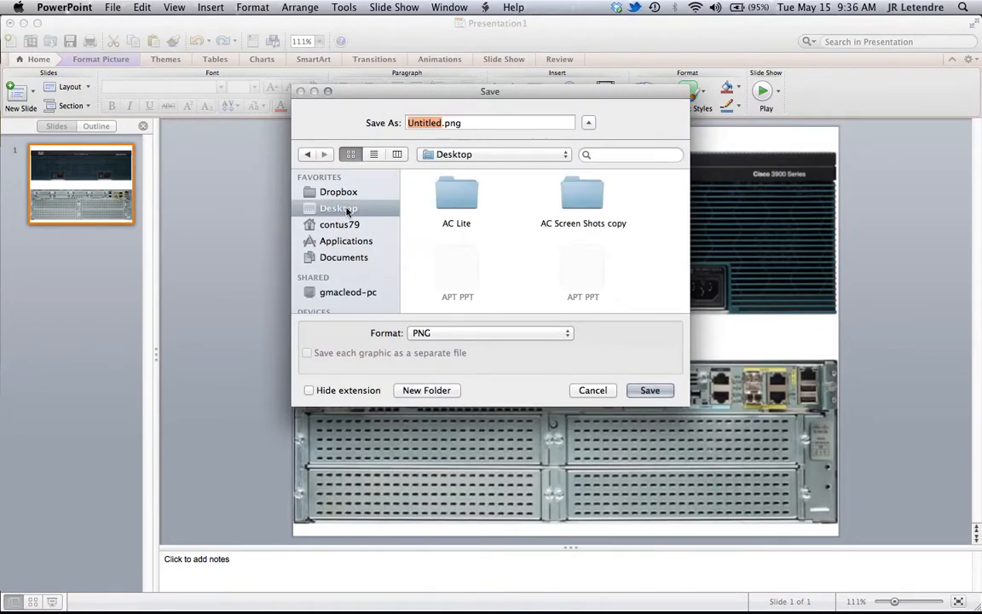
pyautogui.scroll(-3, 502, 234)
pyautogui.doubleClick(457, 239)
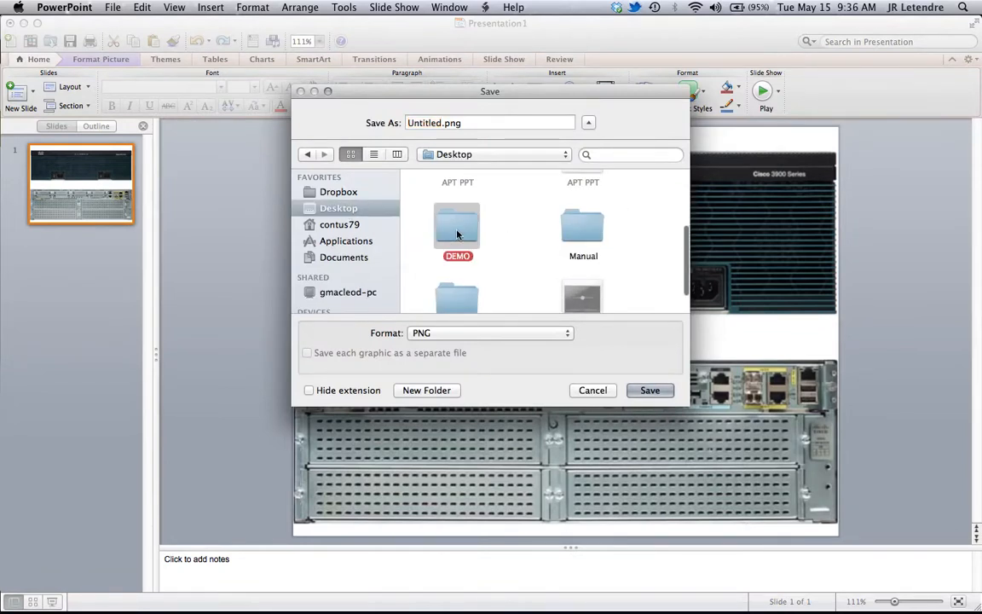
pyautogui.click(399, 123)
pyautogui.moveTo(446, 91); pyautogui.dragTo(297, 98)
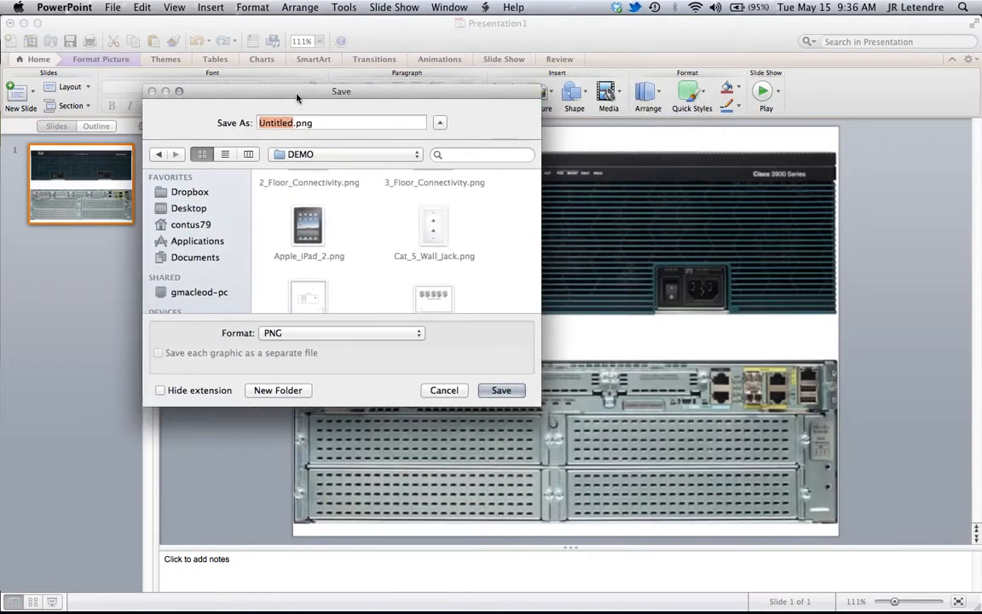
# - Name the front picture file Demo_Cisco3900_Front.png and save it
pyautogui.write('Demo')
pyautogui.write('_Ci')
pyautogui.write('sco')
pyautogui.write('3900')
pyautogui.write('_F')
pyautogui.write('ron')
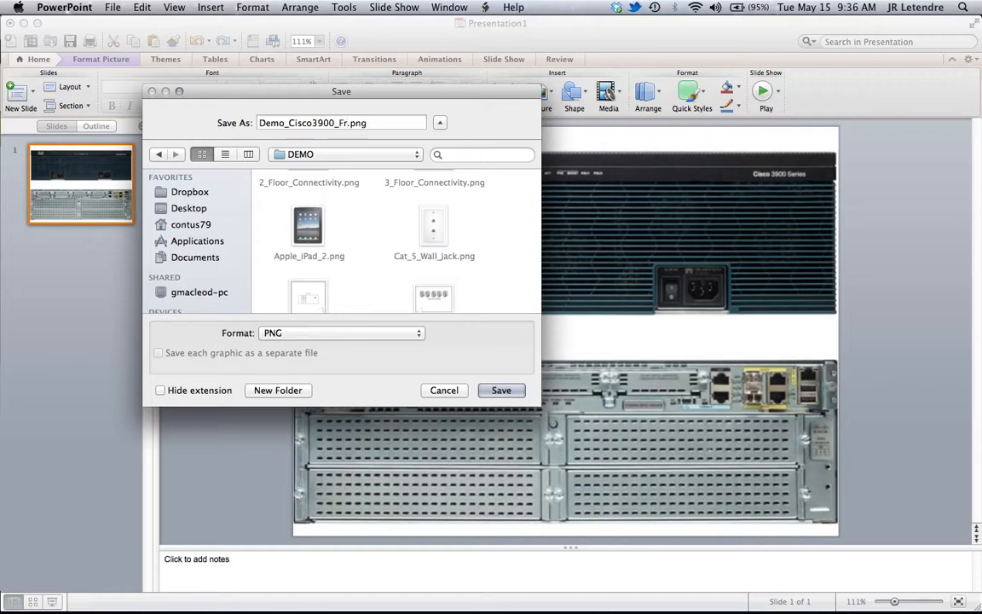
pyautogui.write('t')
pyautogui.click(500, 391)
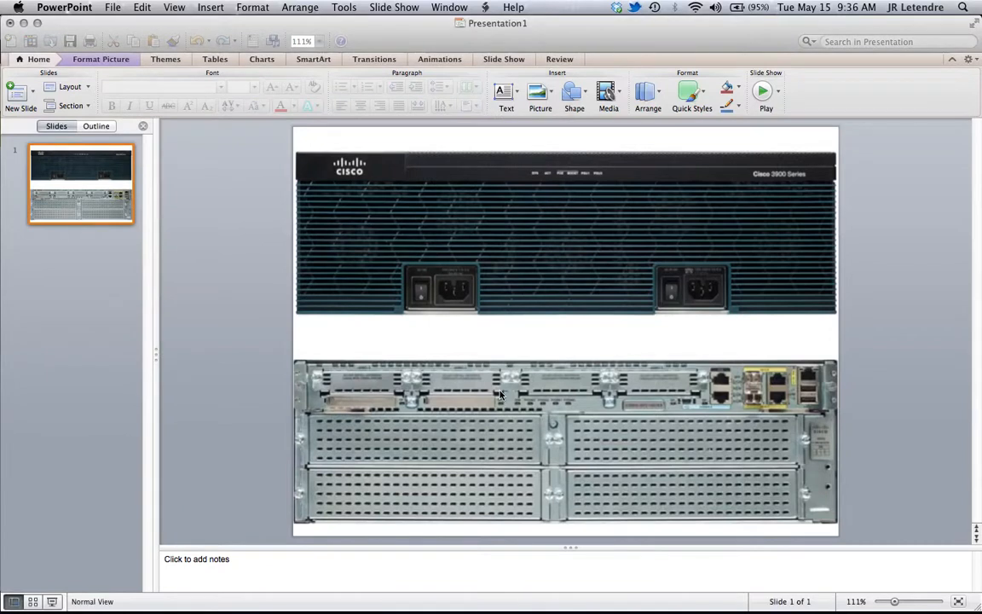
# - Start saving the Cisco 3900 rear picture as a PNG picture in the Desktop's DEMO folder
pyautogui.click(522, 454)
pyautogui.rightClick(523, 454)
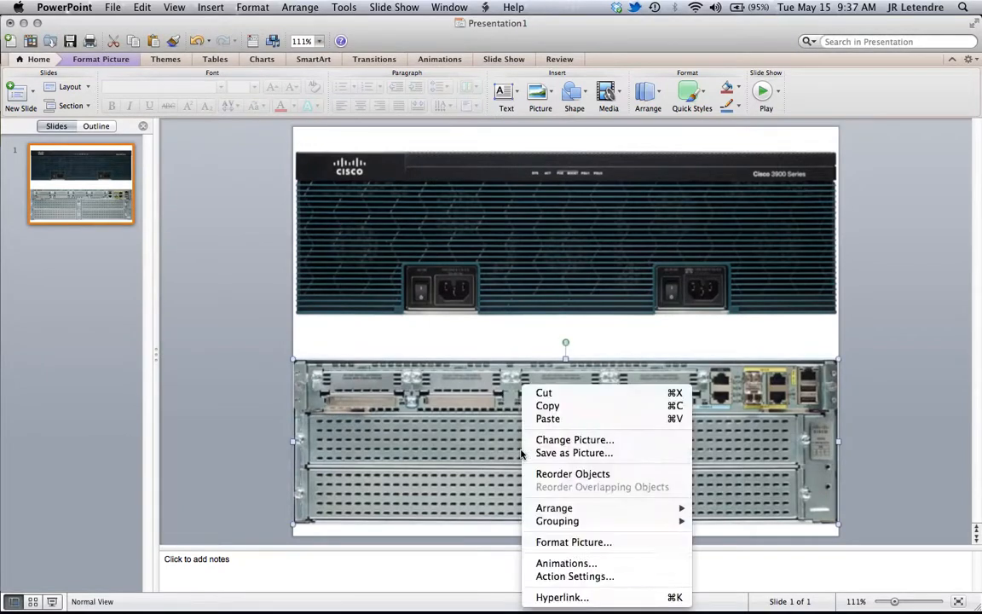
pyautogui.click(567, 455)
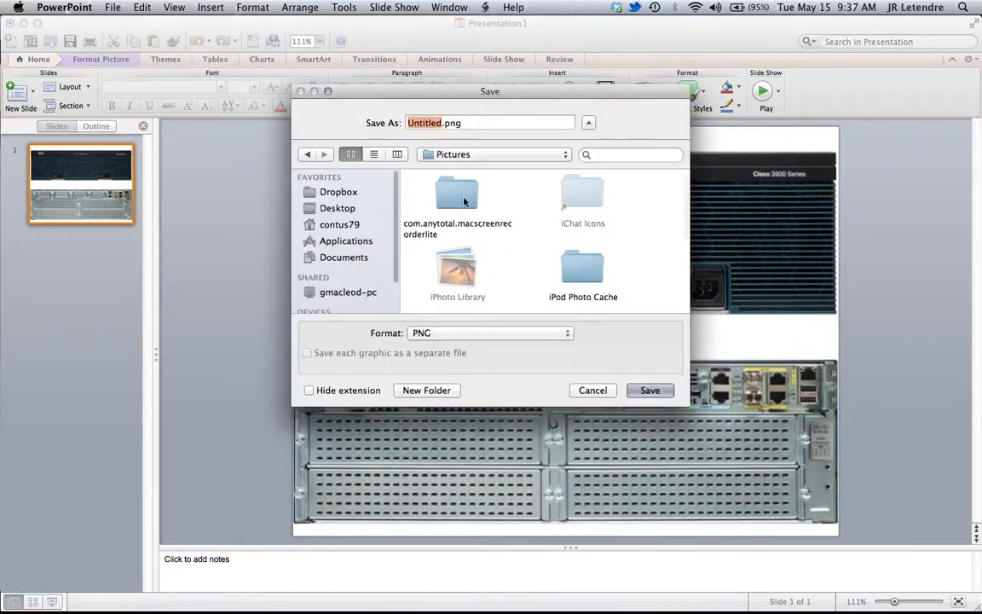
pyautogui.click(349, 210)
pyautogui.scroll(-2, 515, 259)
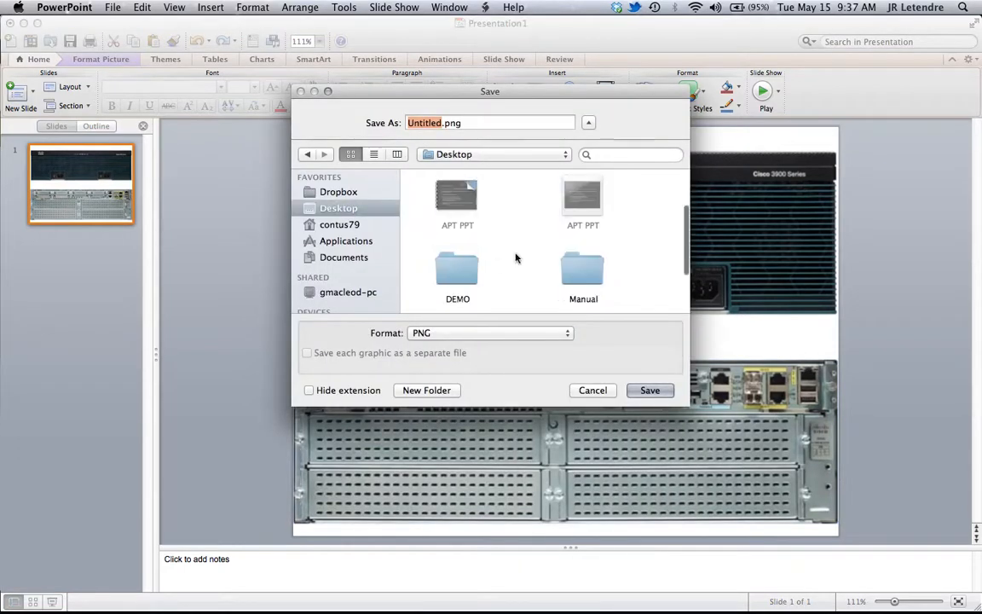
pyautogui.click(461, 271)
pyautogui.doubleClick(467, 274)
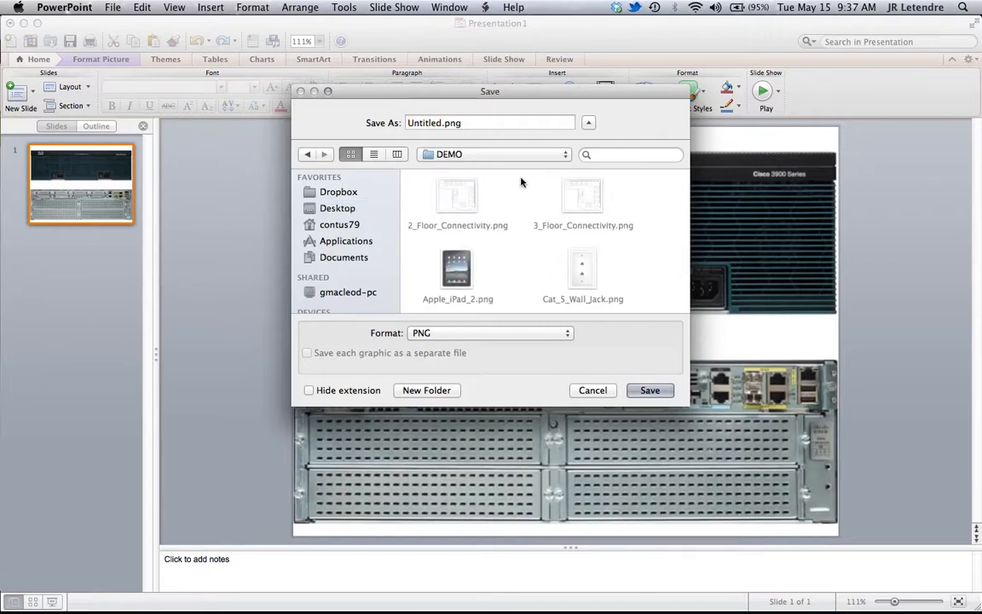
# - Name the rear picture file Demo_Cisco3900_Rear.png and save it
pyautogui.moveTo(445, 125); pyautogui.dragTo(391, 126)
pyautogui.write('Demo_Cisco3900')
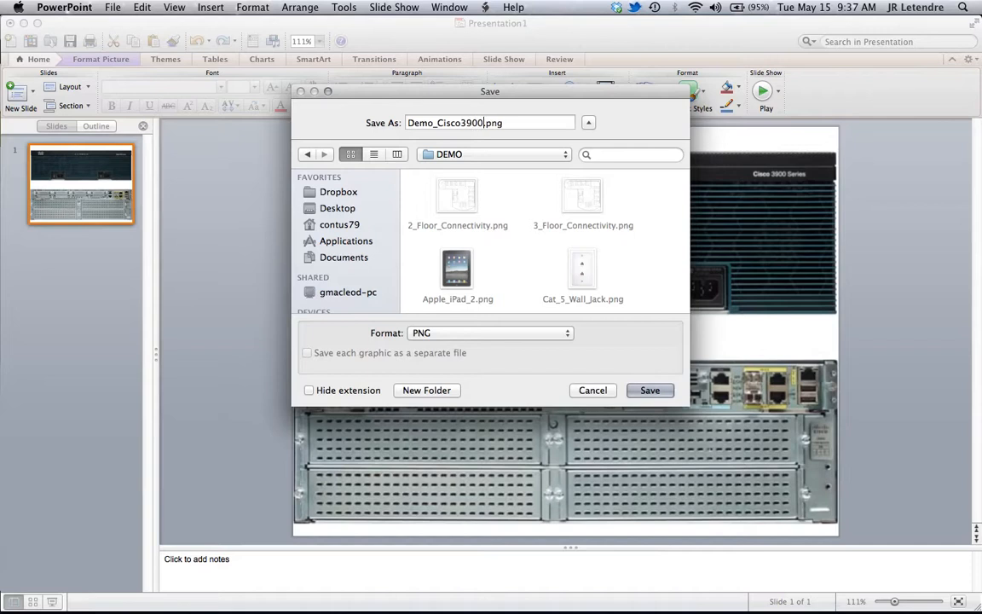
pyautogui.write('_Rear')
pyautogui.click(650, 390)
# - Switch back to AssetCentral in Chrome and upload Demo_Cisco3900_Front.png from the DEMO folder with the file type Assets
pyautogui.click(24, 23)
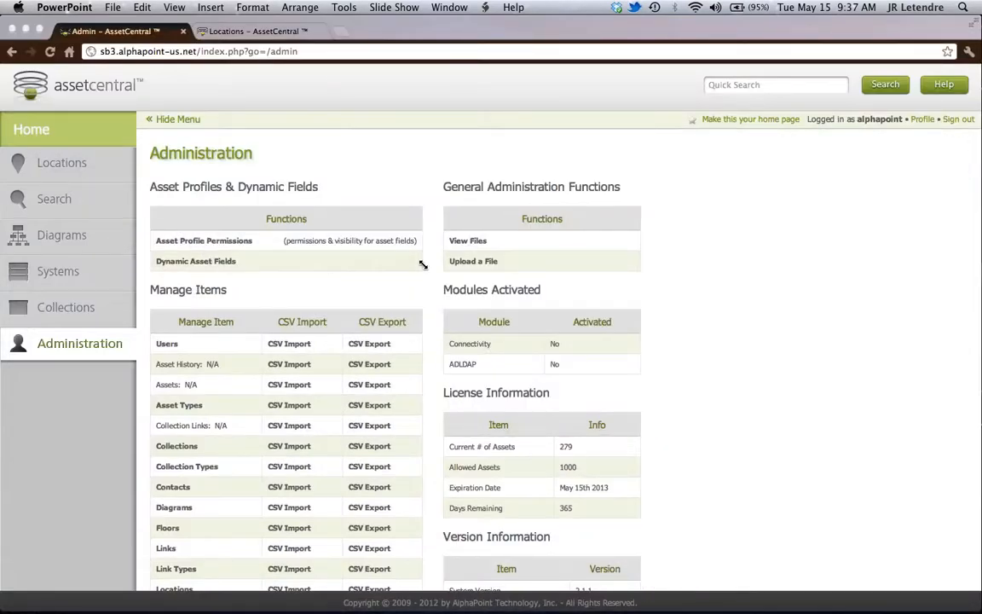
pyautogui.click(477, 262)
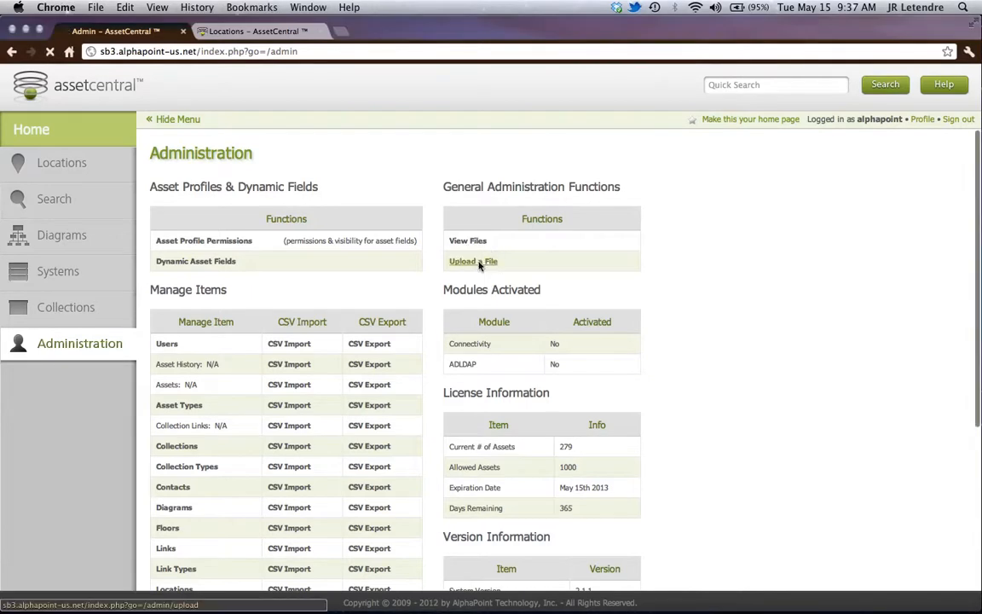
pyautogui.click(218, 286)
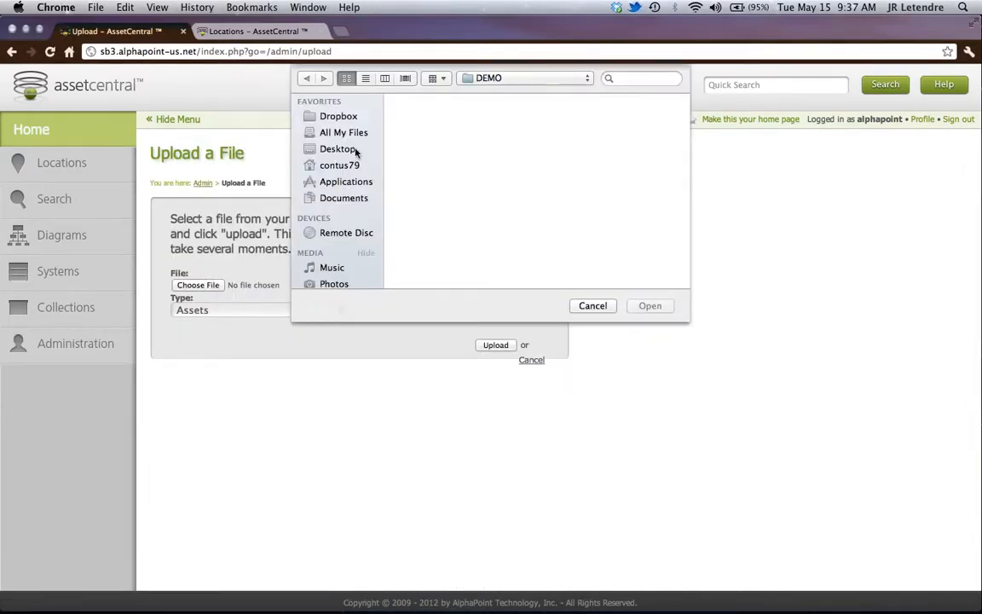
pyautogui.scroll(3, 495, 160)
pyautogui.scroll(-2, 494, 161)
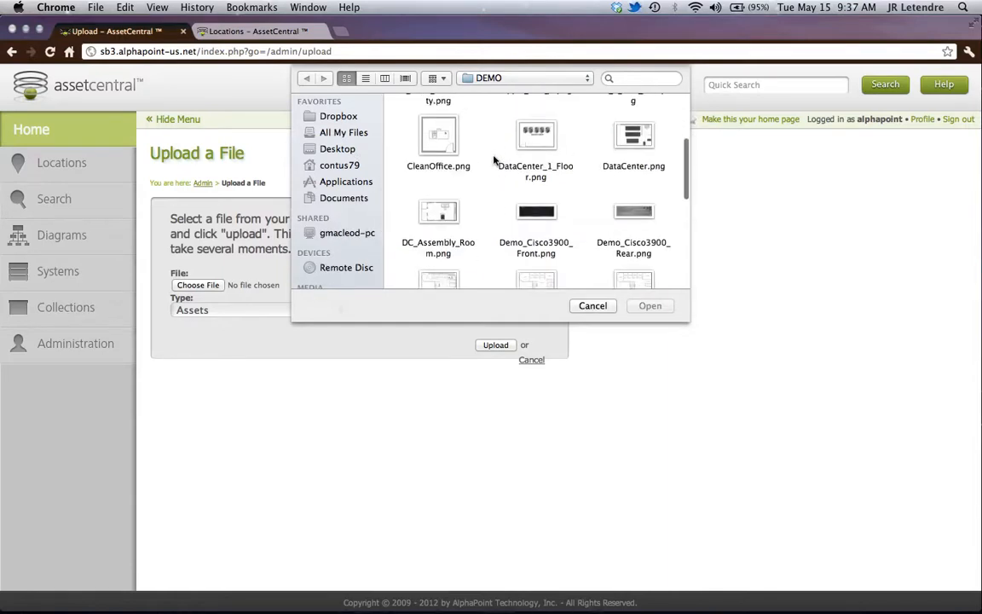
pyautogui.click(546, 214)
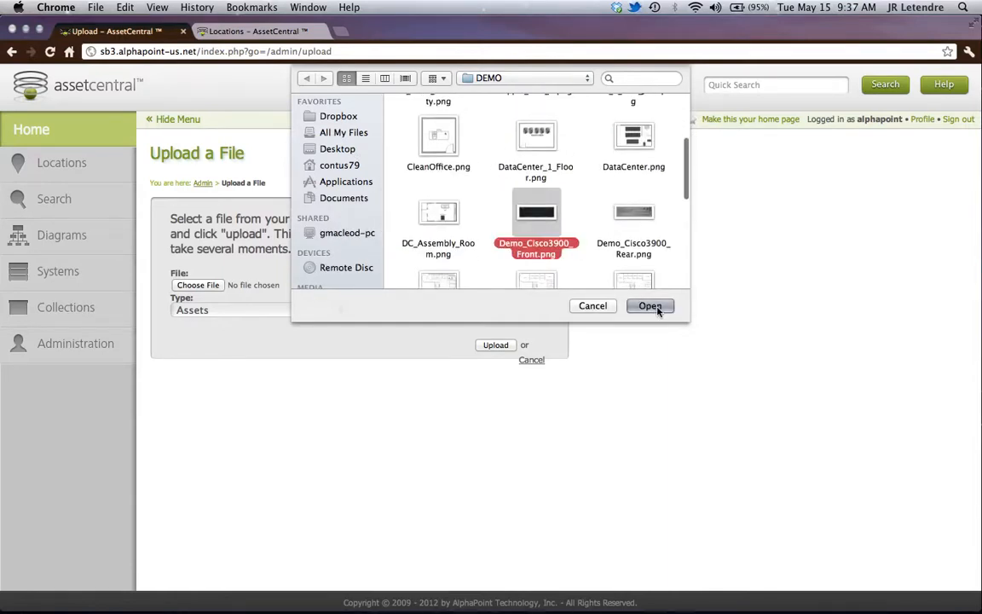
pyautogui.click(651, 307)
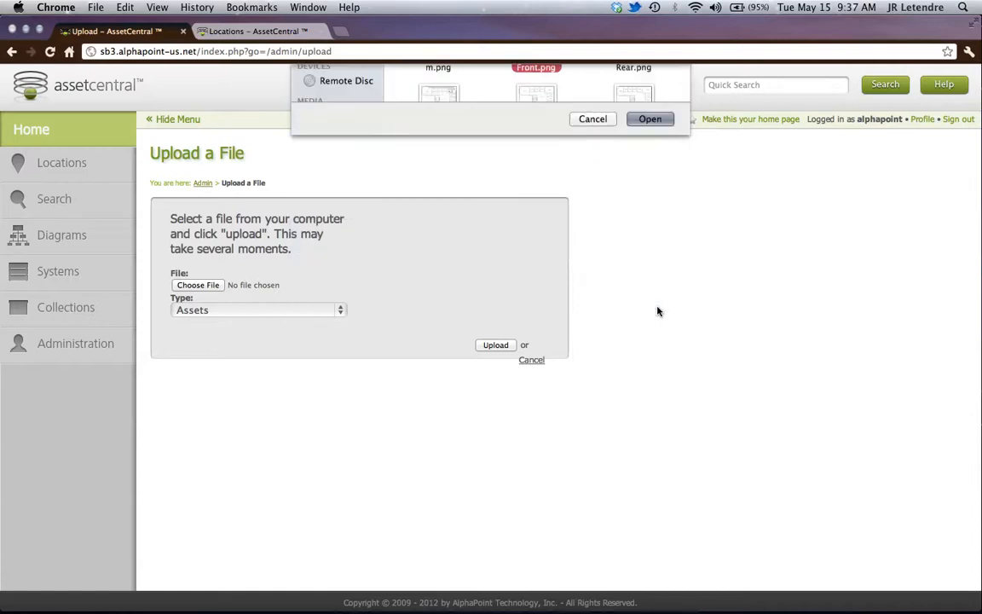
pyautogui.click(328, 312)
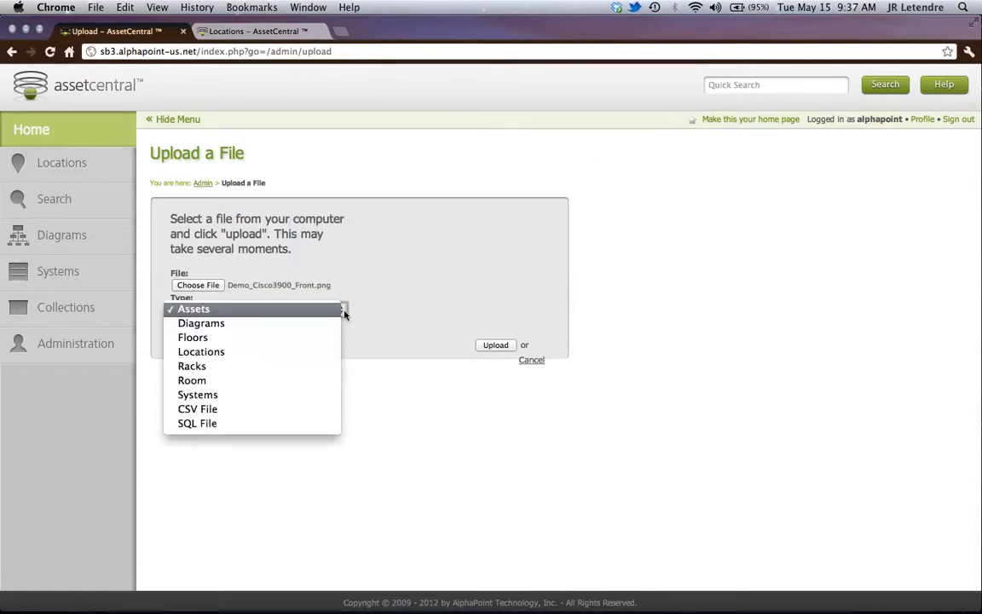
pyautogui.click(261, 316)
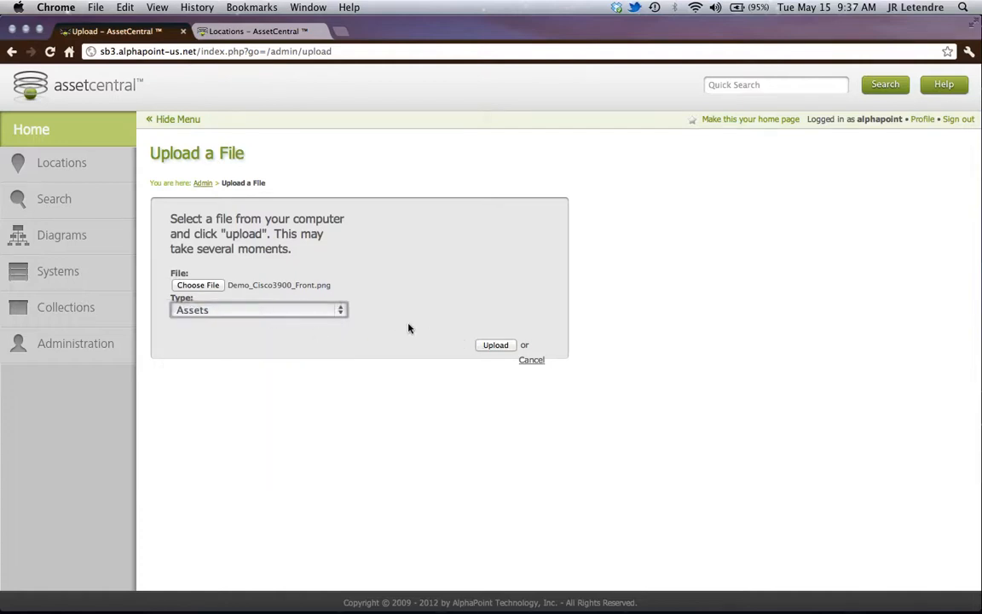
pyautogui.click(494, 345)
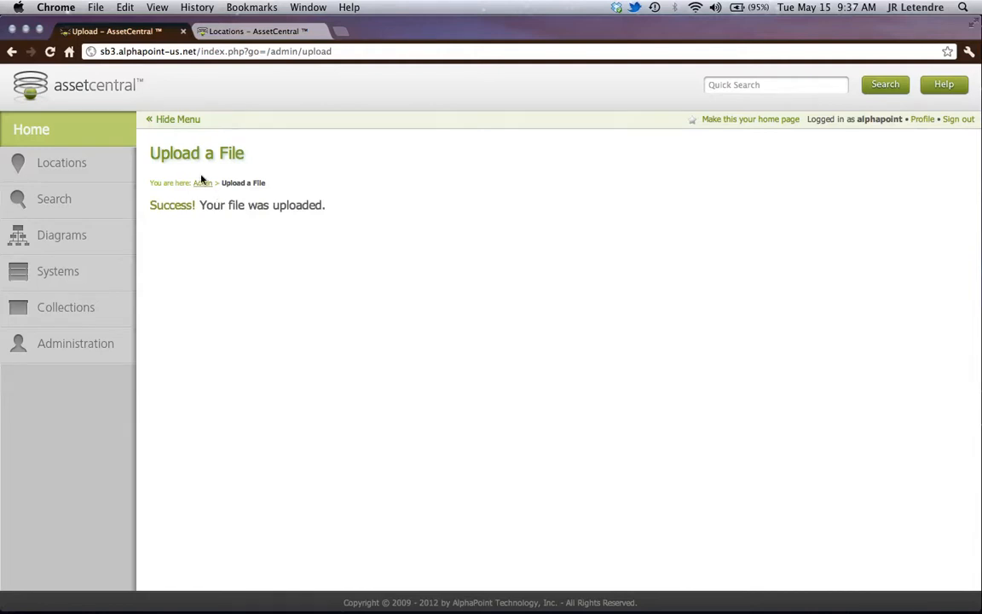
# - Return to the administration page and upload Demo_Cisco3900_Rear.png from the DEMO folder with the file type Assets
pyautogui.click(203, 185)
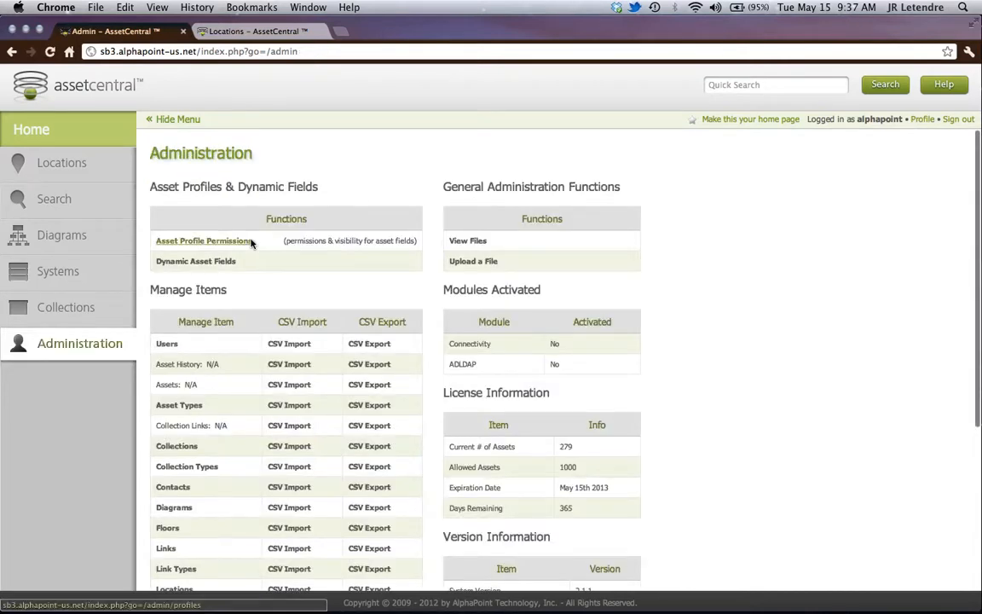
pyautogui.click(466, 264)
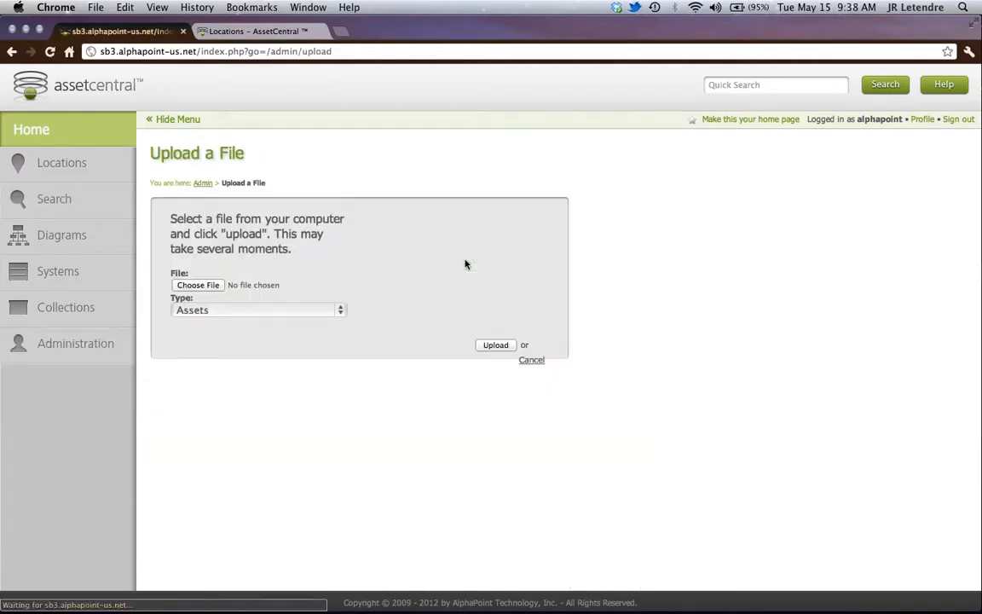
pyautogui.click(211, 285)
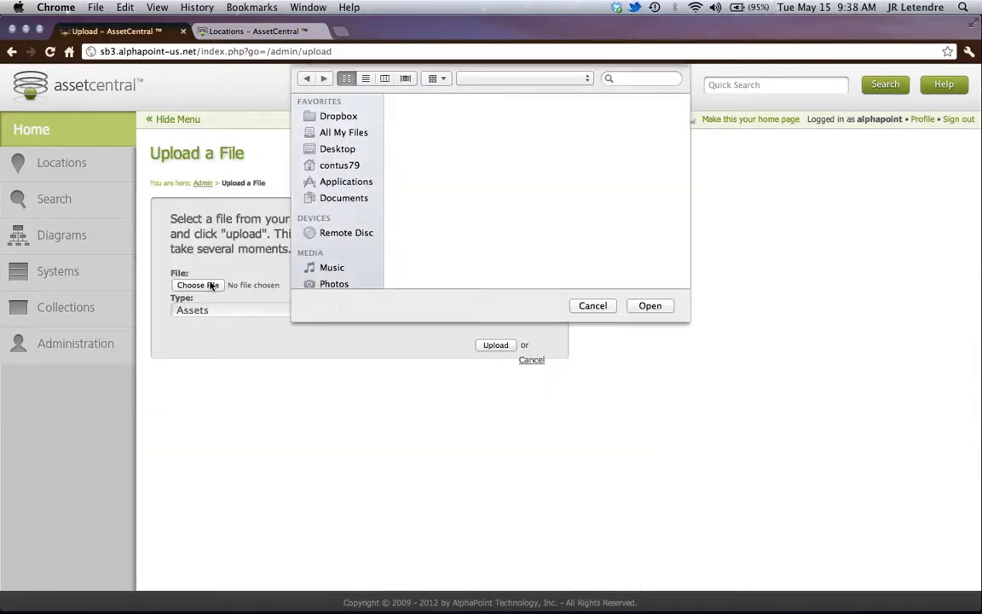
pyautogui.scroll(-5, 449, 161)
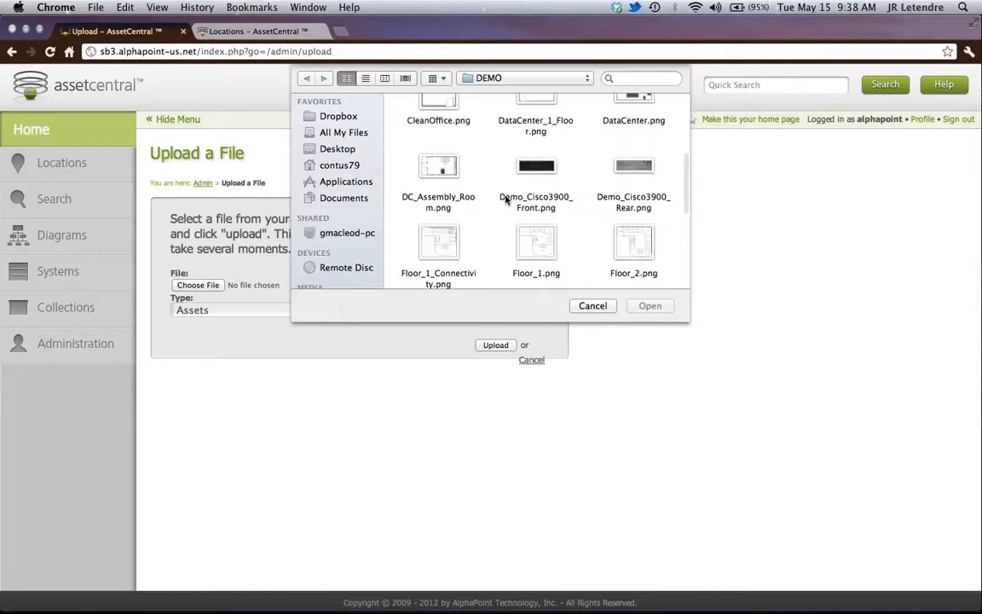
pyautogui.click(633, 198)
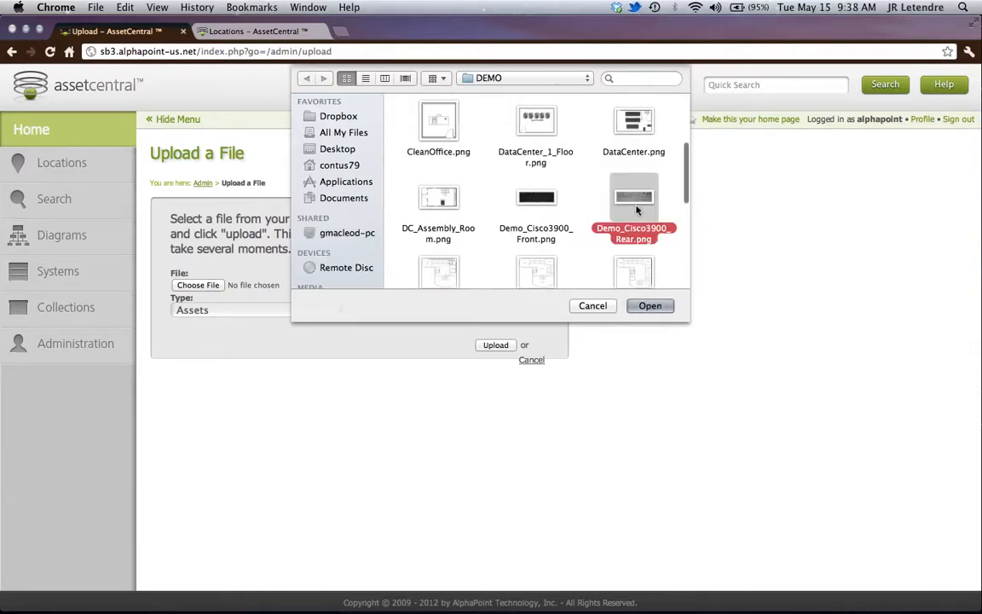
pyautogui.click(651, 306)
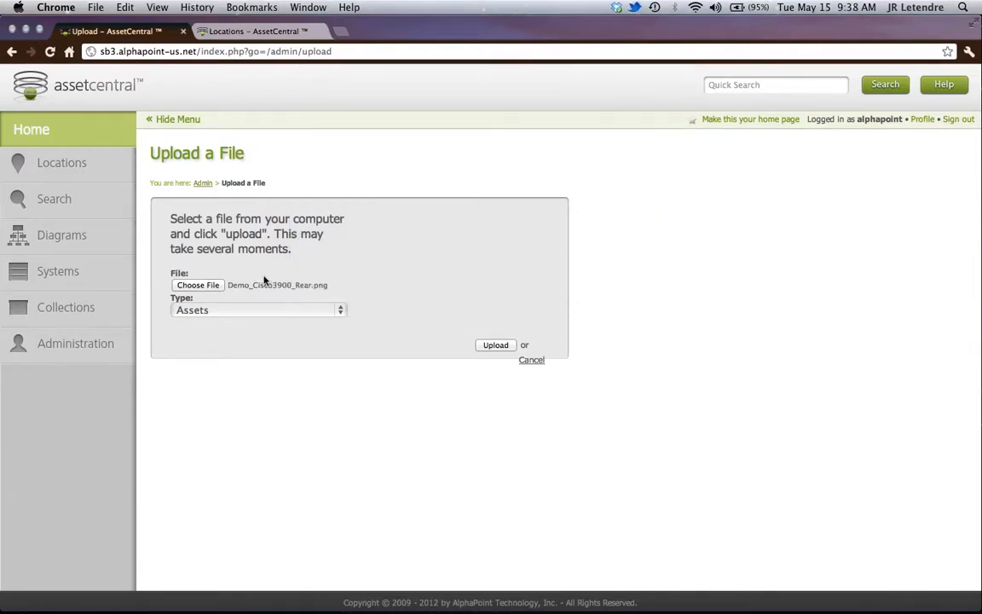
pyautogui.click(495, 347)
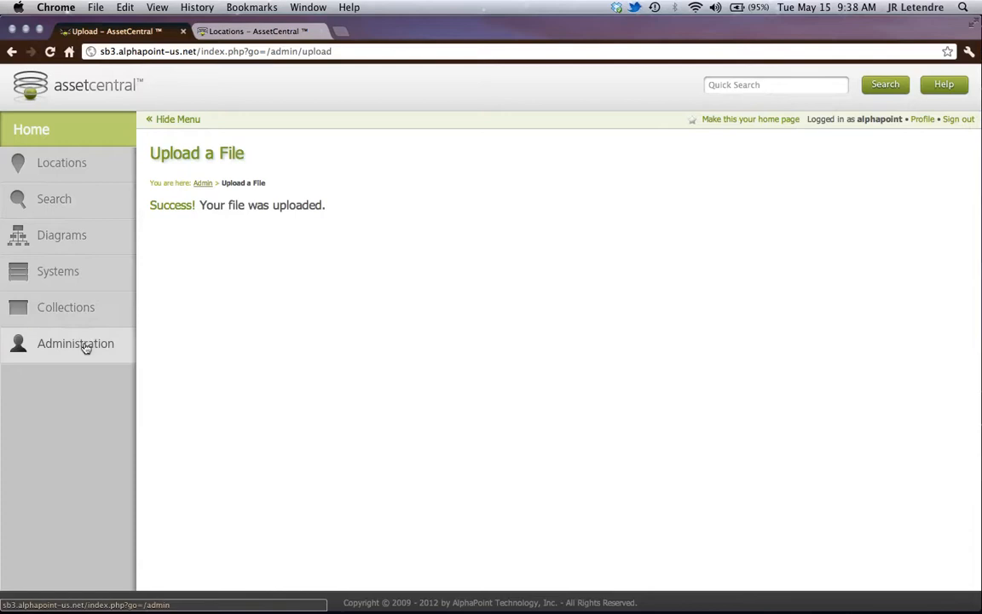
# - Open the Assets folder among the uploaded file folders from the administration page
pyautogui.click(205, 185)
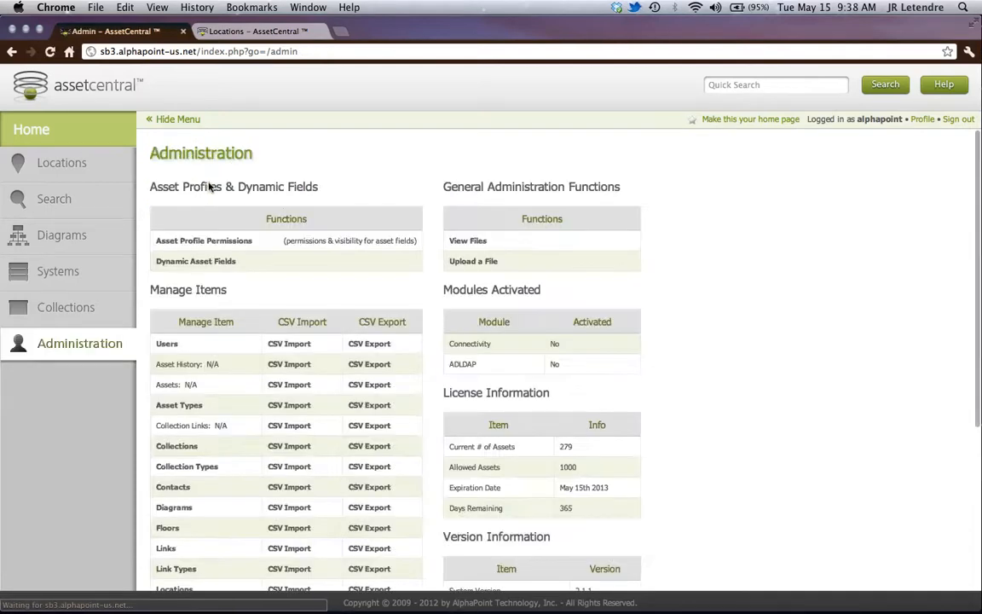
pyautogui.click(461, 242)
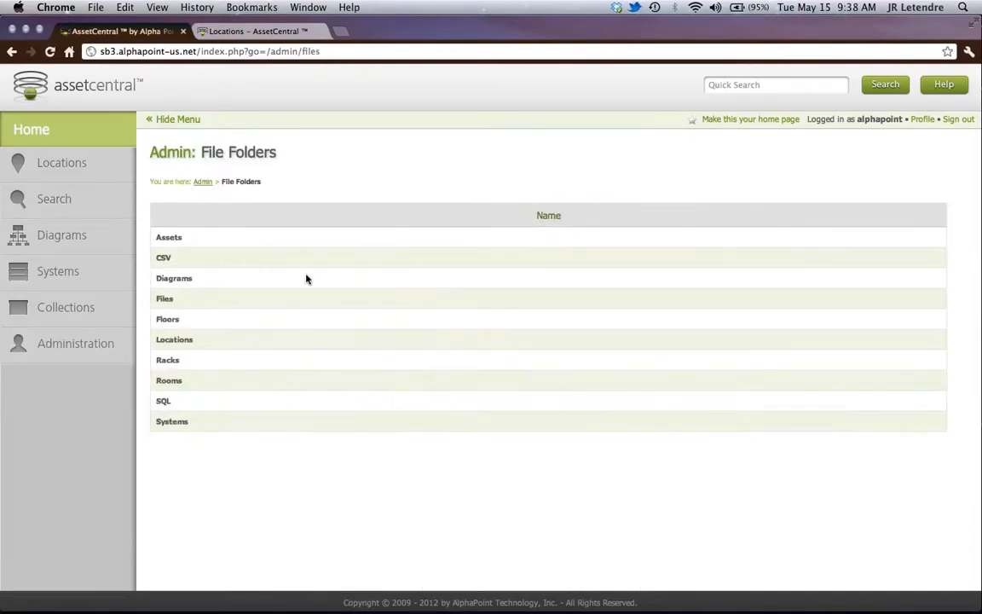
pyautogui.click(169, 240)
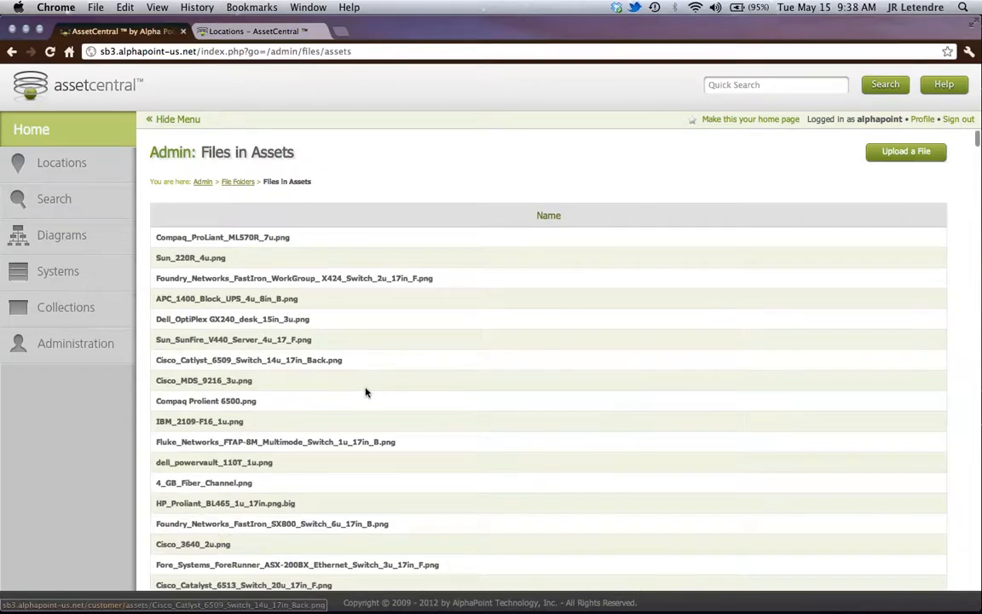
# - Look through the Assets file list to its end for the uploaded Demo_Cisco3900 front and rear pictures
pyautogui.scroll(-2, 358, 384)
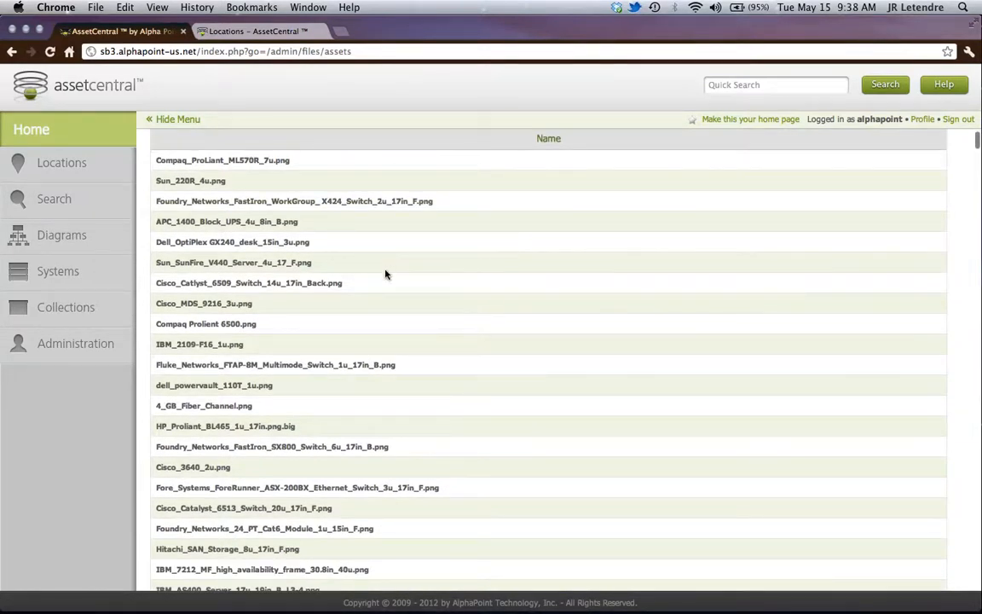
pyautogui.scroll(-8, 420, 336)
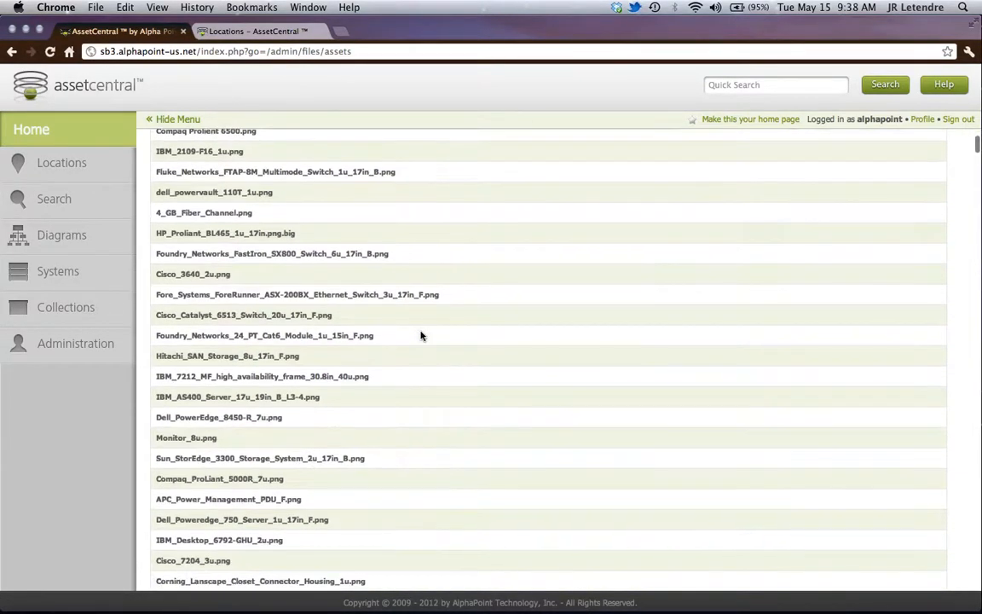
pyautogui.scroll(-20, 421, 336)
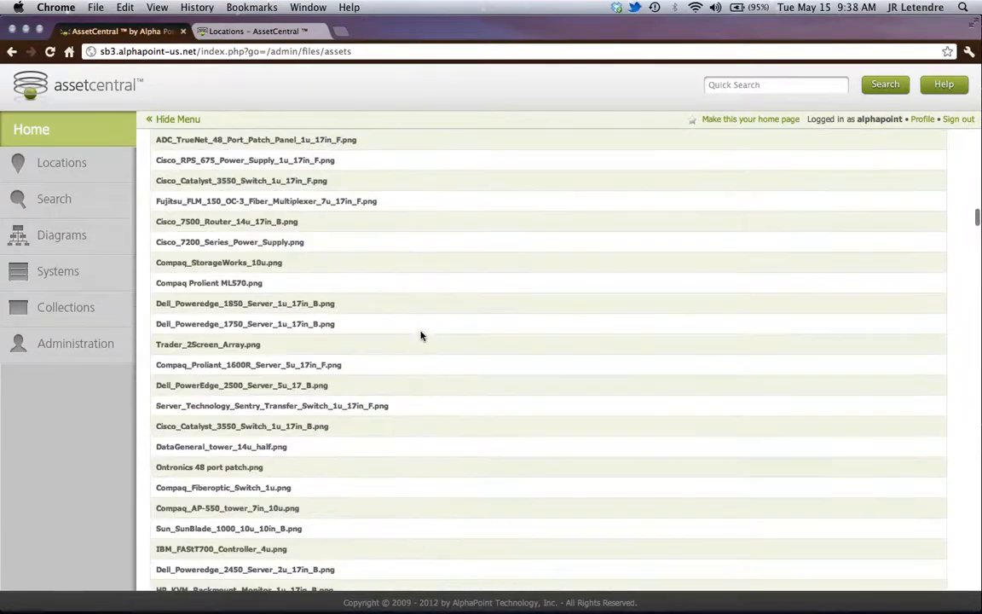
pyautogui.scroll(-20, 421, 335)
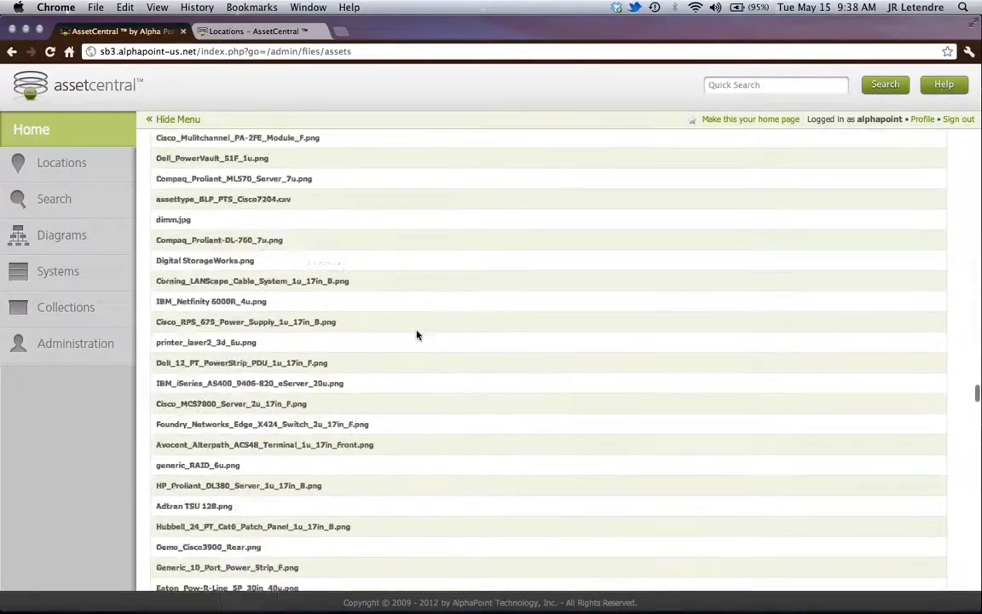
pyautogui.scroll(-20, 417, 335)
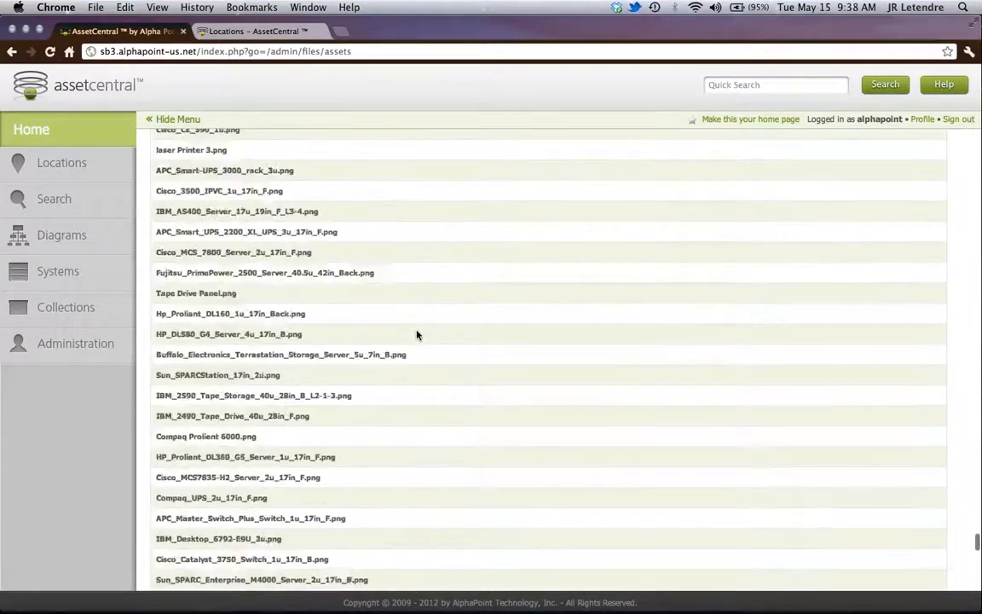
pyautogui.scroll(-20, 416, 335)
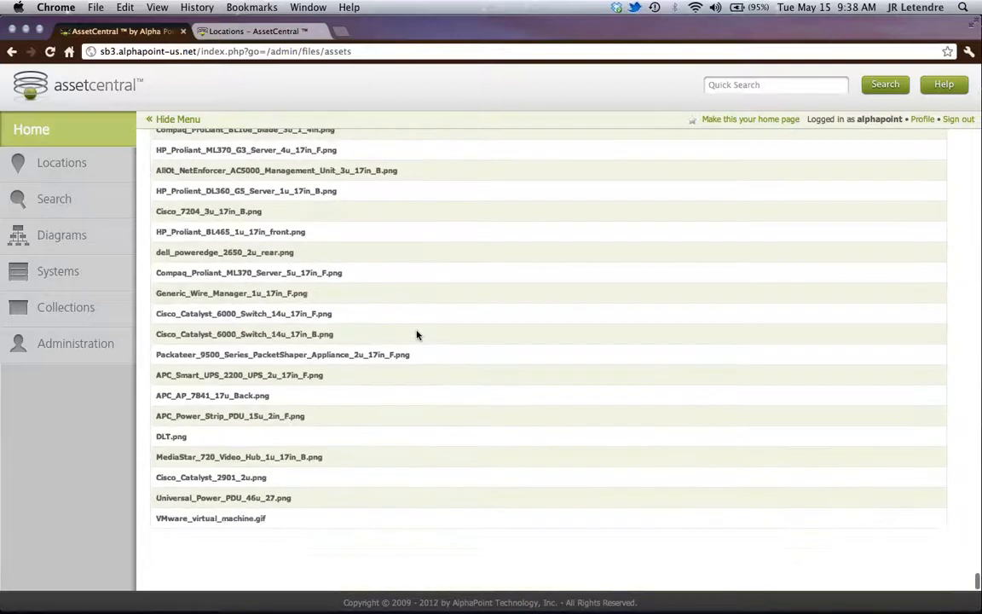
# - Recheck the Assets file list from its end back towards the beginning, searching for the Demo_Cisco3900 picture files
pyautogui.scroll(5, 375, 363)
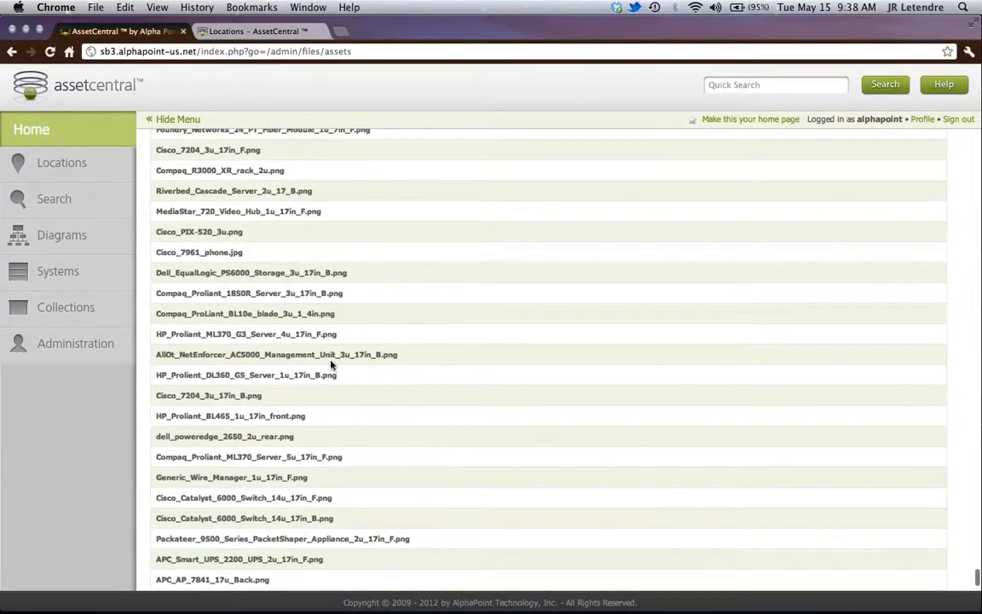
pyautogui.scroll(10, 335, 373)
pyautogui.scroll(10, 332, 365)
pyautogui.scroll(9, 332, 364)
pyautogui.scroll(6, 332, 365)
pyautogui.scroll(10, 331, 365)
pyautogui.scroll(2, 332, 365)
pyautogui.scroll(2, 279, 267)
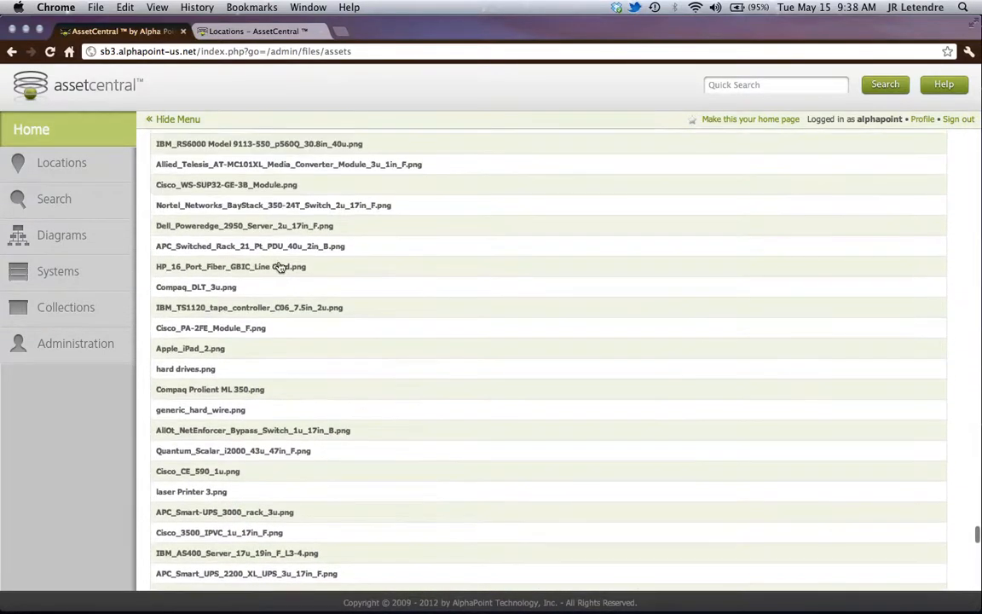
pyautogui.scroll(5, 280, 267)
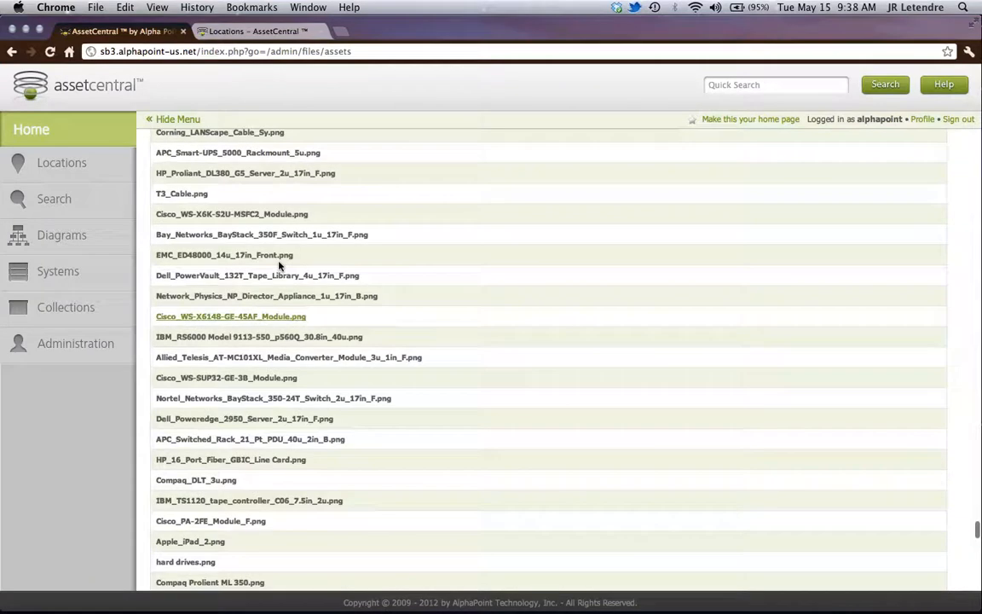
pyautogui.scroll(4, 279, 266)
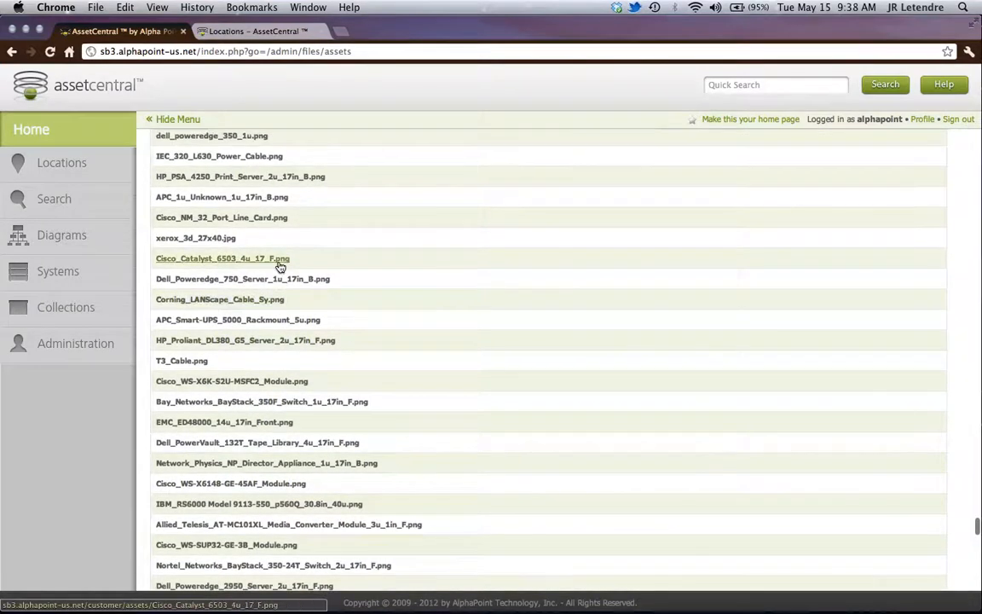
pyautogui.scroll(4, 280, 267)
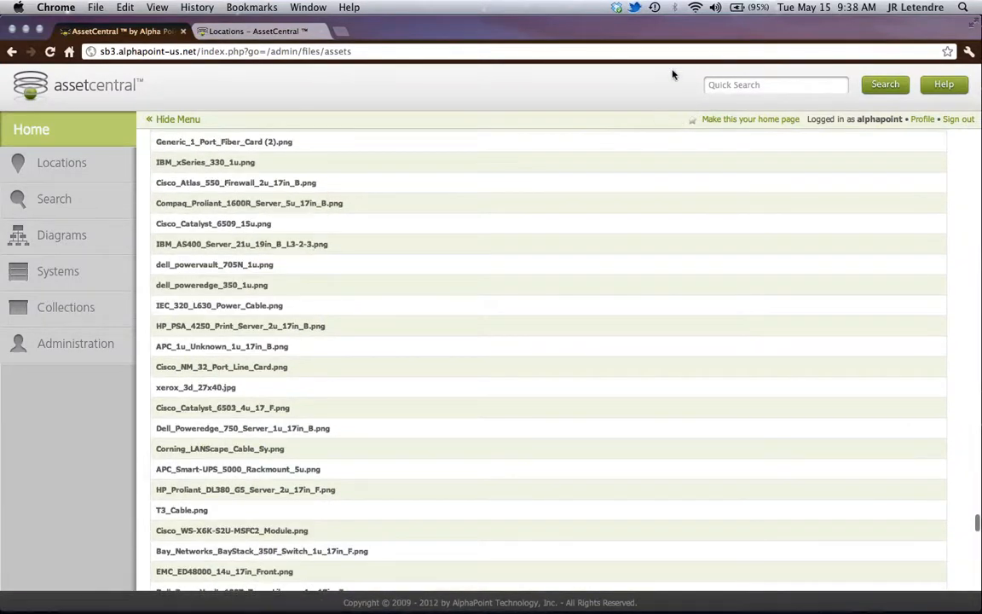
pyautogui.scroll(7, 250, 196)
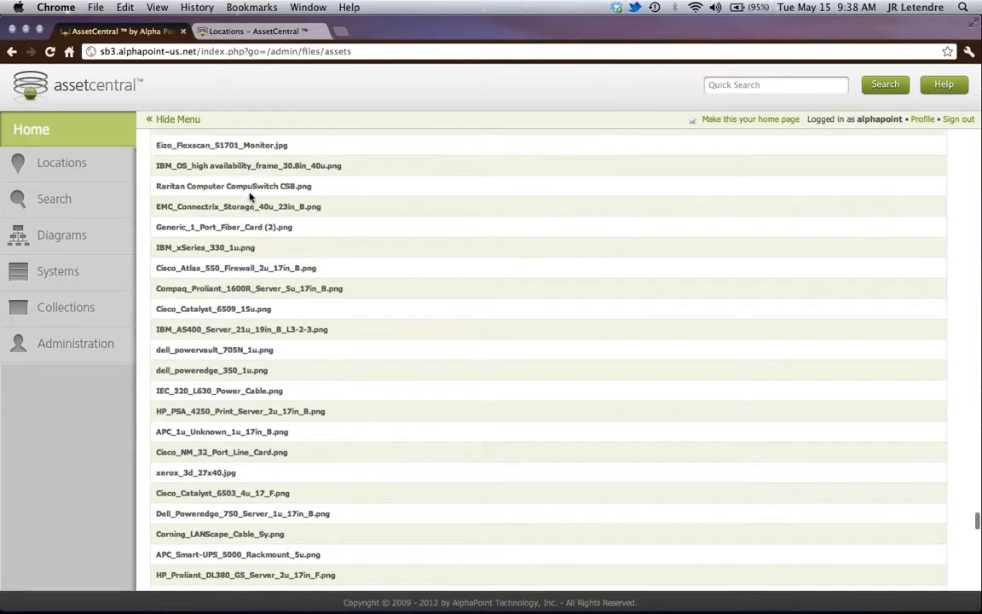
pyautogui.scroll(6, 249, 196)
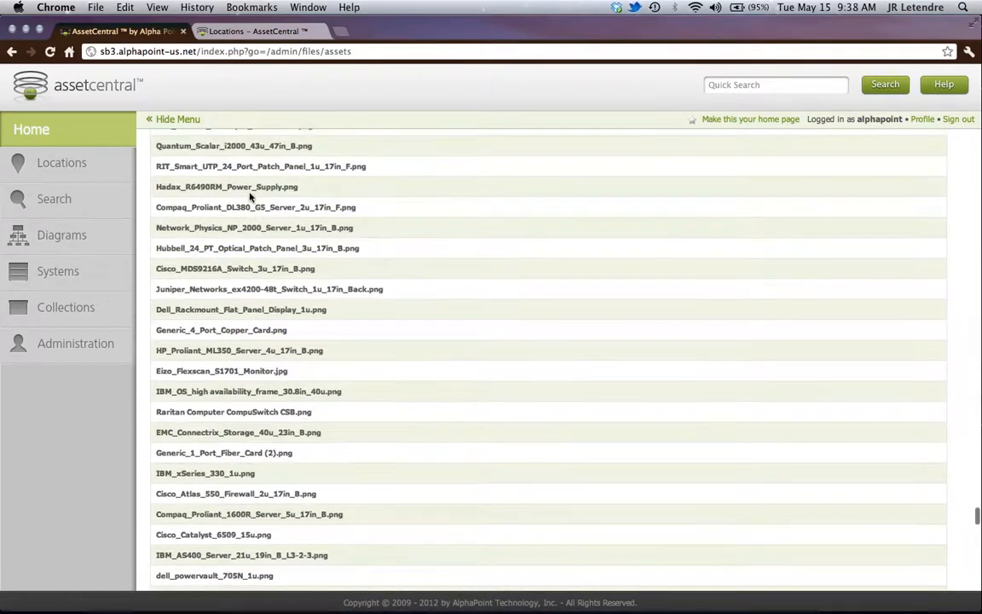
pyautogui.scroll(5, 250, 196)
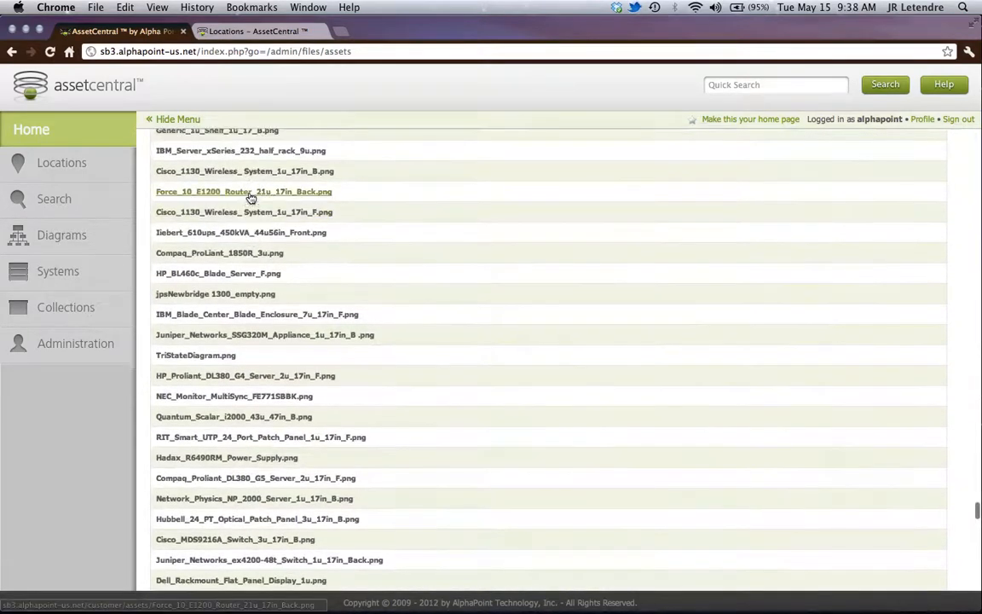
pyautogui.scroll(4, 250, 196)
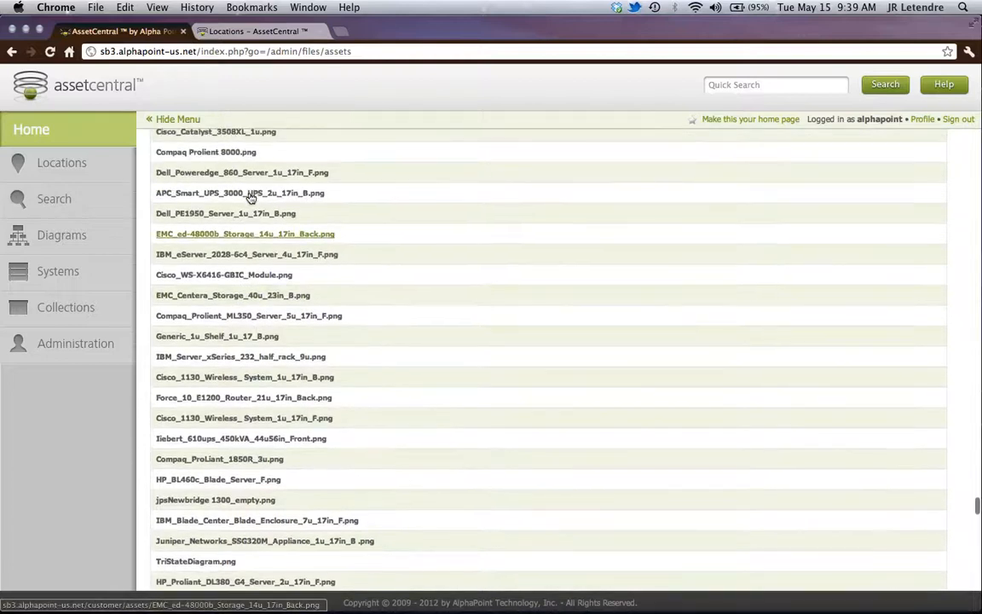
pyautogui.scroll(4, 250, 196)
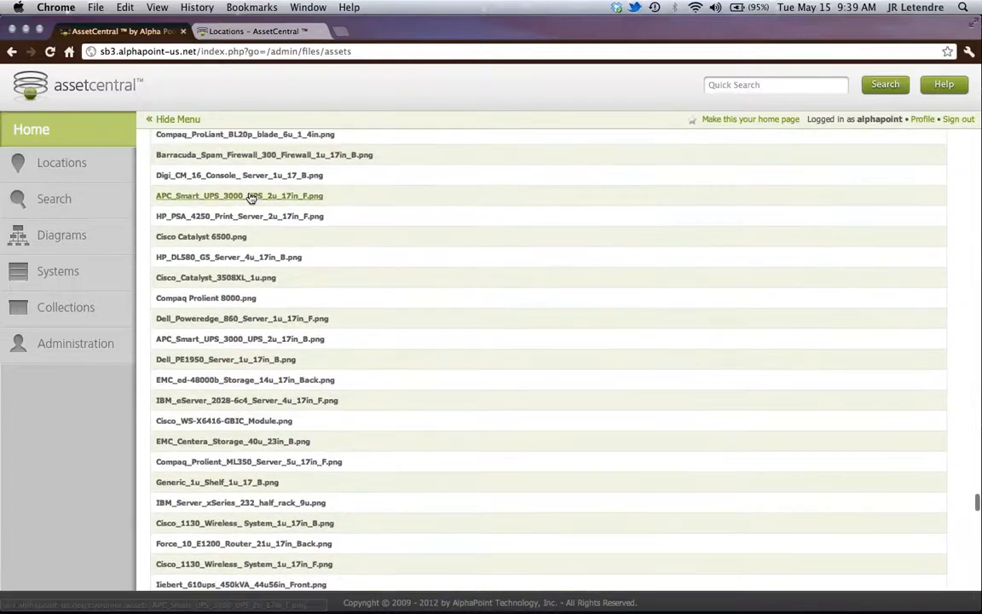
pyautogui.scroll(4, 250, 196)
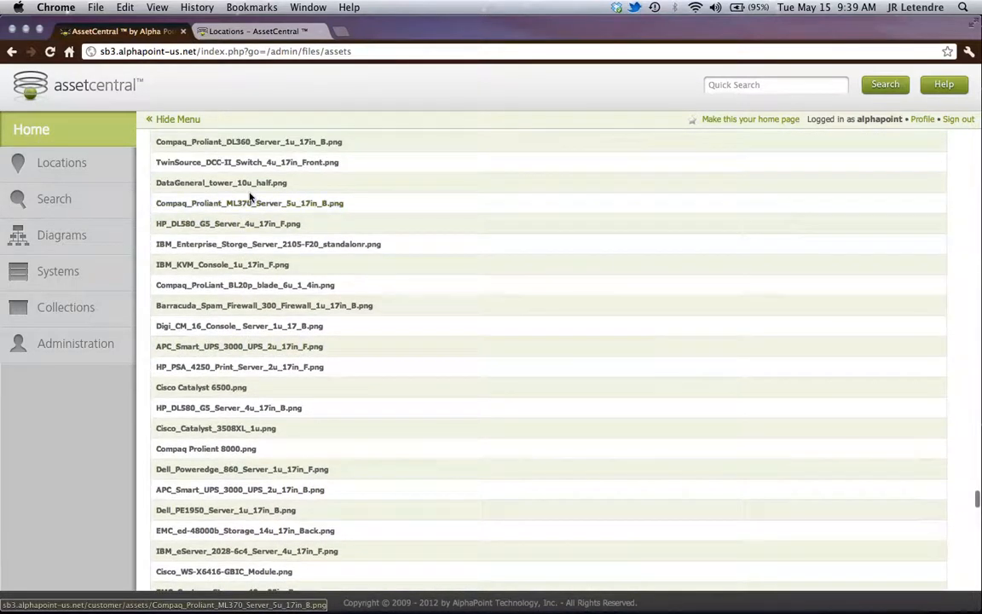
pyautogui.scroll(2, 249, 196)
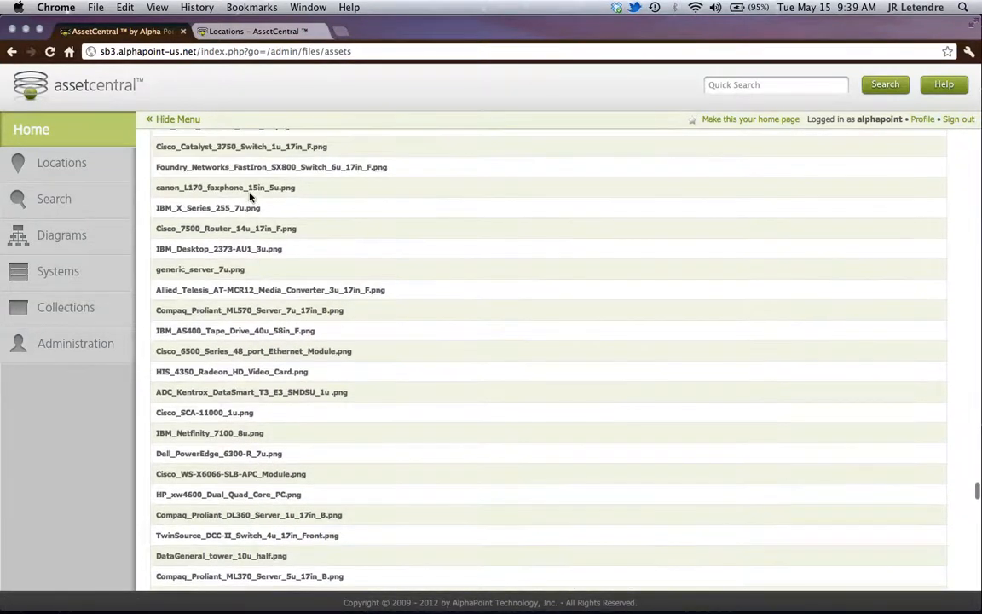
pyautogui.scroll(6, 249, 198)
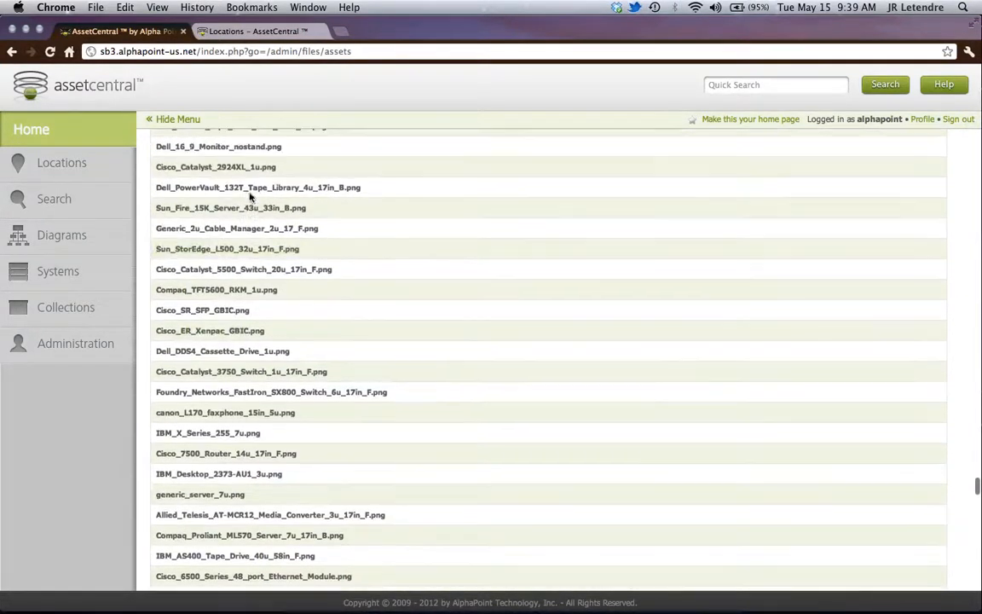
pyautogui.scroll(1, 250, 196)
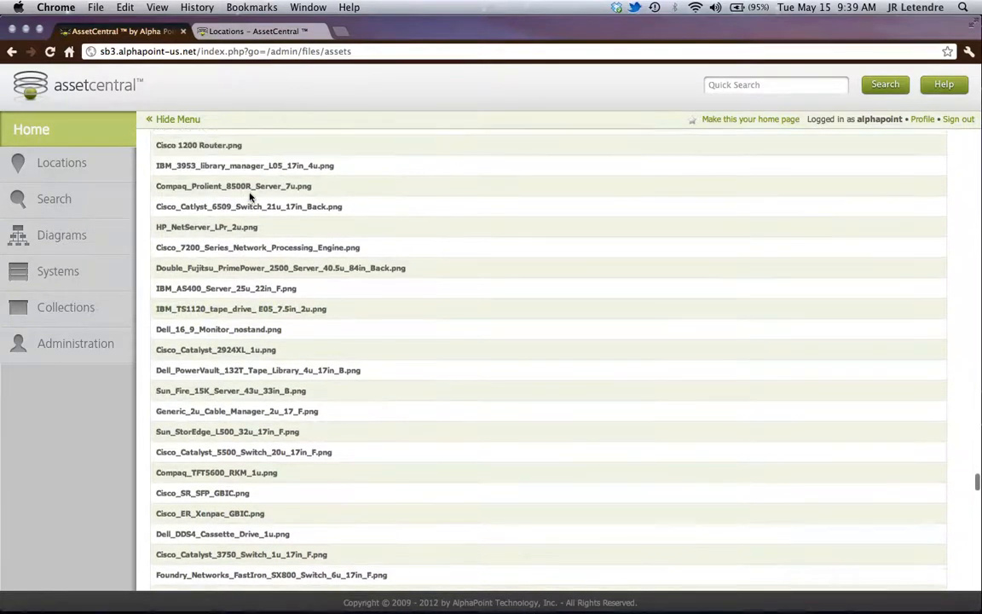
pyautogui.scroll(1, 250, 198)
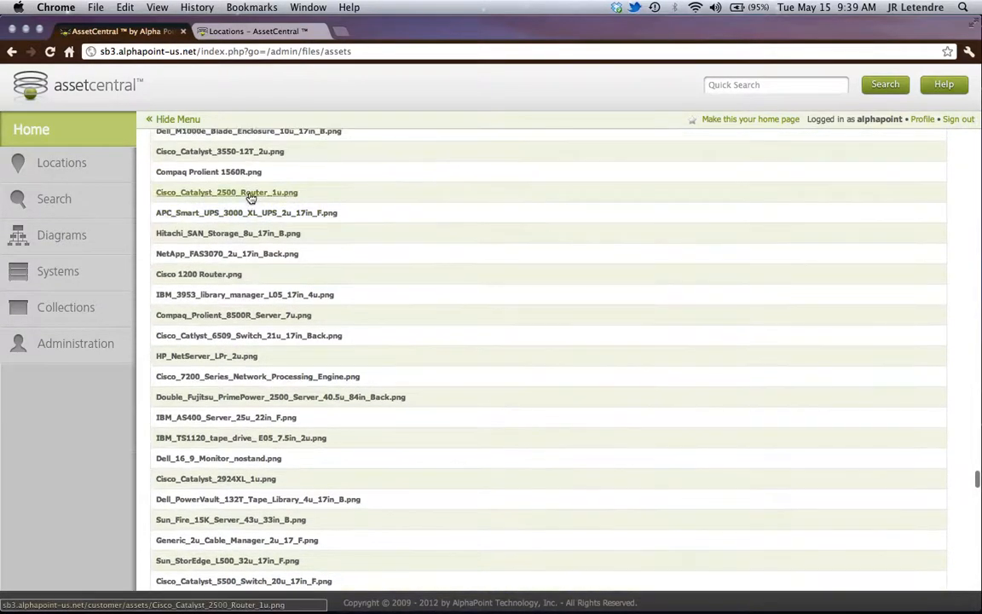
pyautogui.scroll(3, 250, 198)
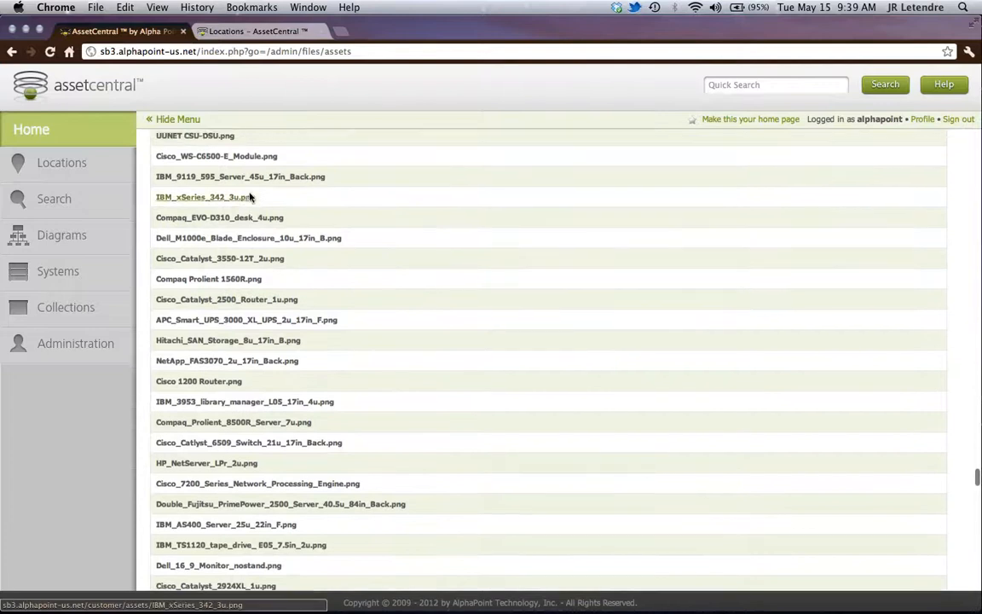
pyautogui.scroll(5, 250, 197)
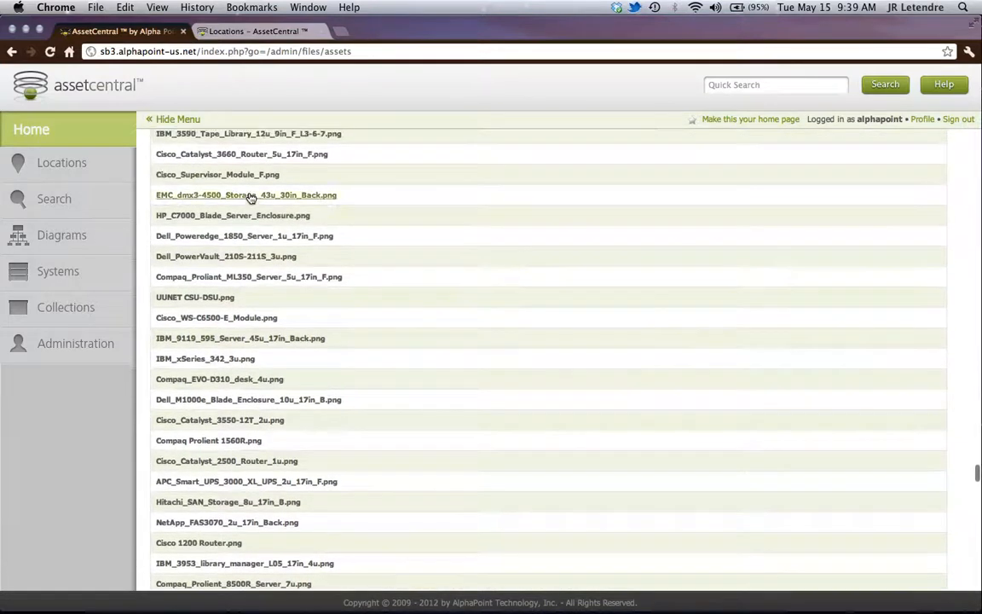
pyautogui.scroll(4, 250, 197)
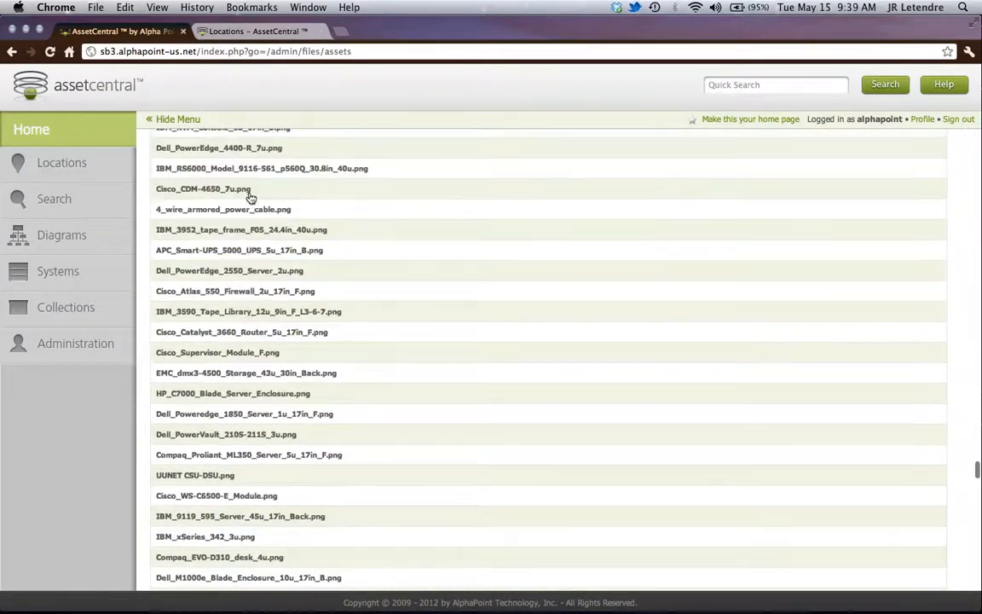
pyautogui.scroll(1, 249, 198)
pyautogui.scroll(10, 250, 197)
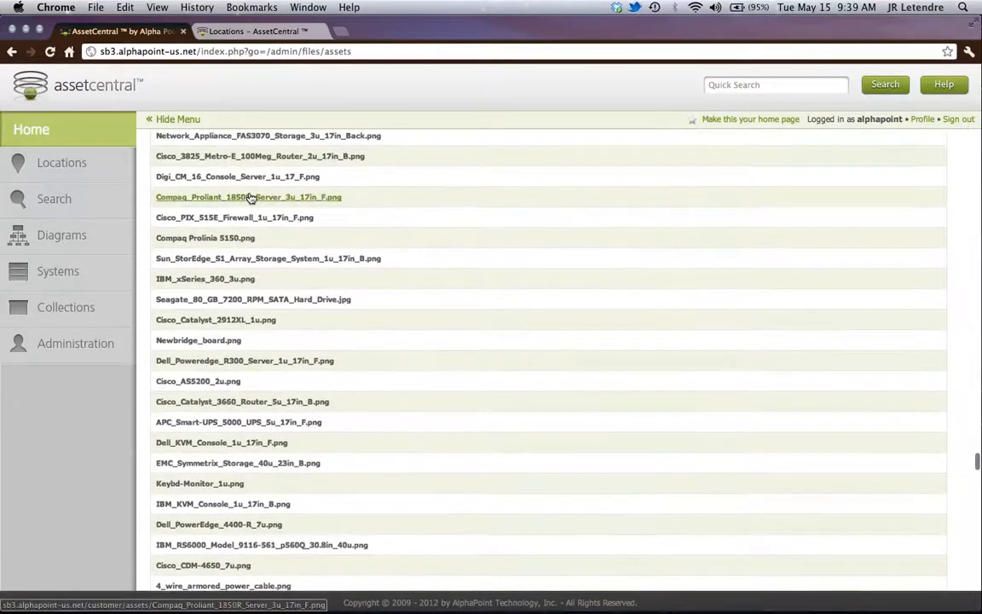
pyautogui.scroll(10, 250, 197)
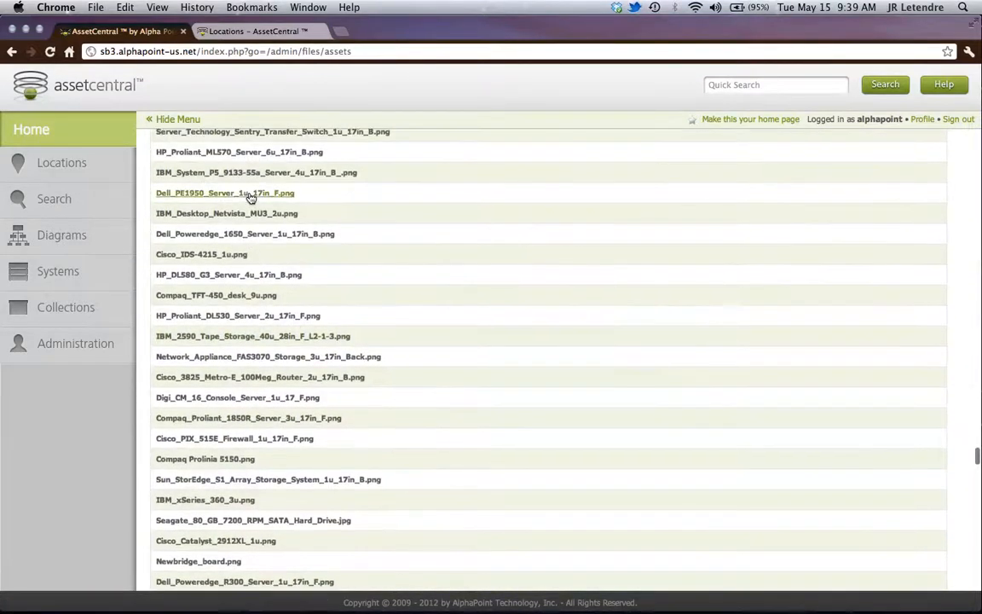
pyautogui.scroll(8, 249, 197)
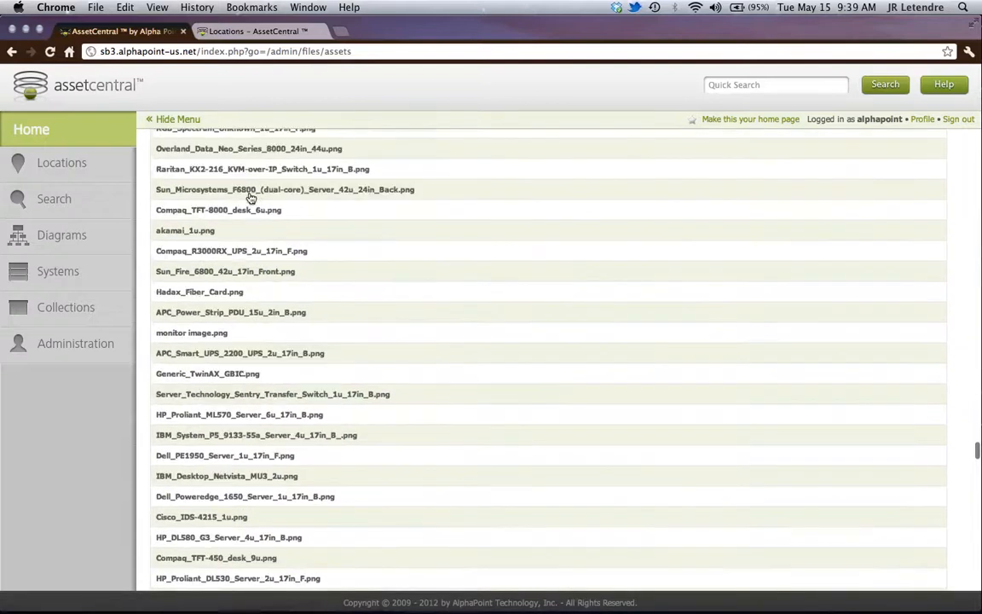
pyautogui.scroll(2, 250, 197)
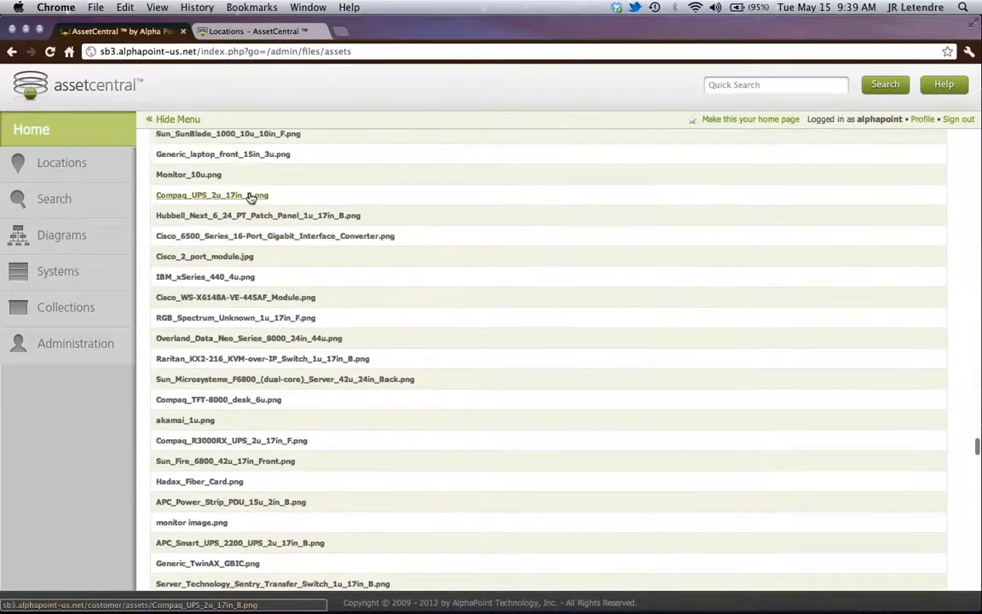
pyautogui.scroll(5, 250, 197)
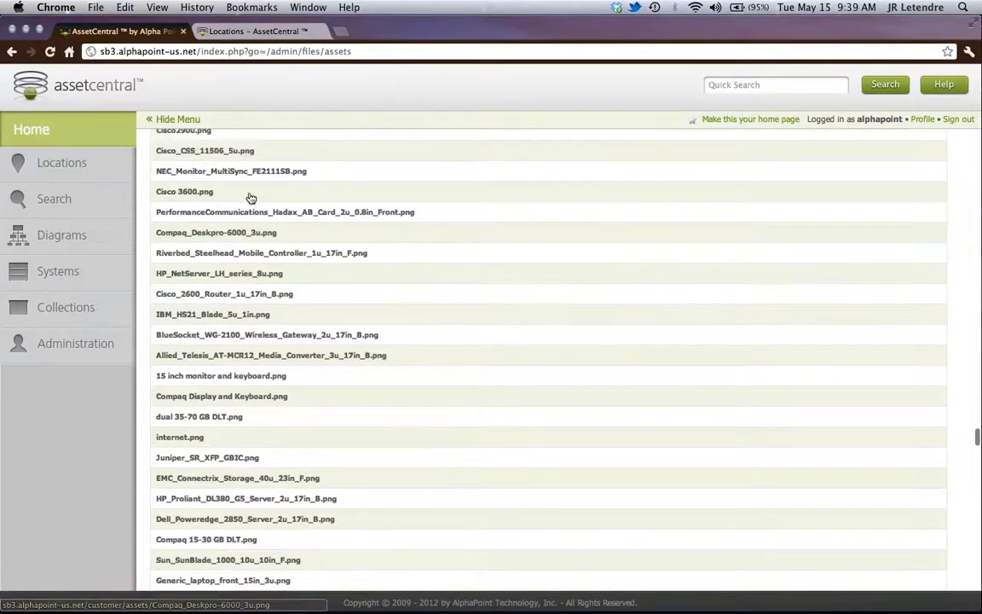
pyautogui.scroll(11, 250, 197)
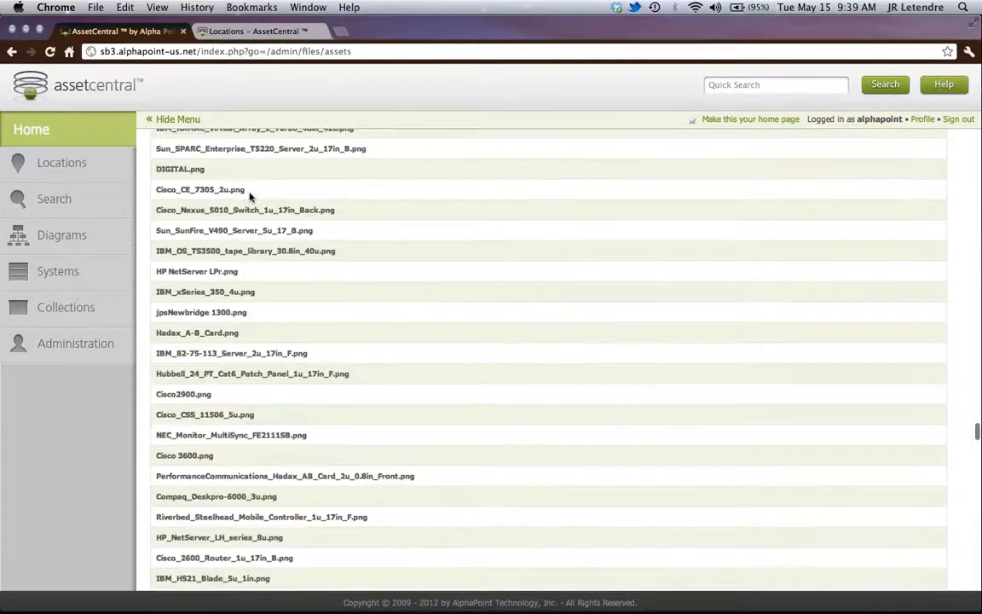
pyautogui.scroll(7, 250, 197)
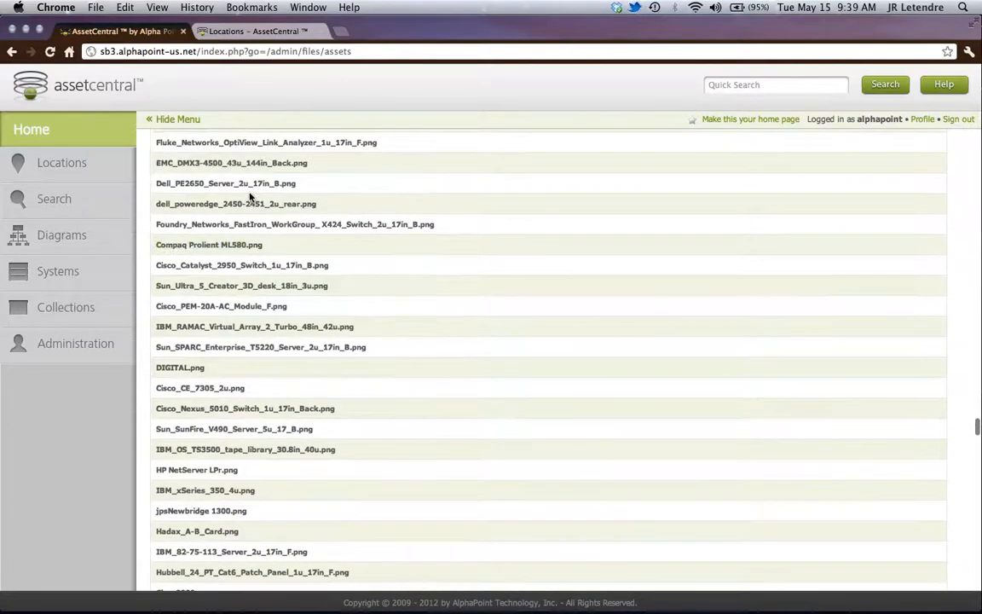
pyautogui.scroll(13, 250, 197)
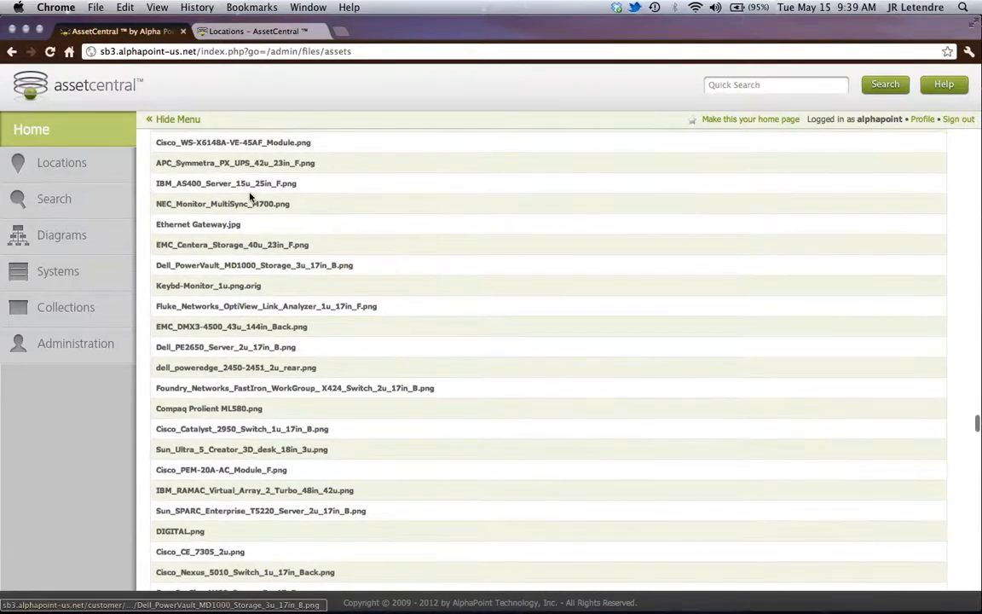
# - Find Demo_Cisco3900_Rear.png in the Assets file list, open the picture to check it, and return to the list
pyautogui.scroll(15, 250, 197)
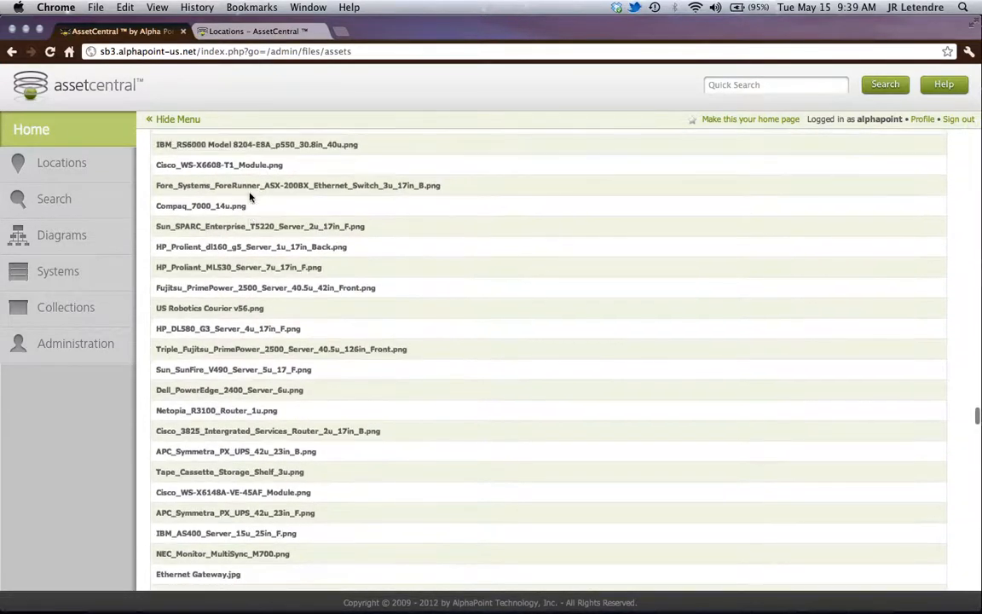
pyautogui.scroll(11, 250, 197)
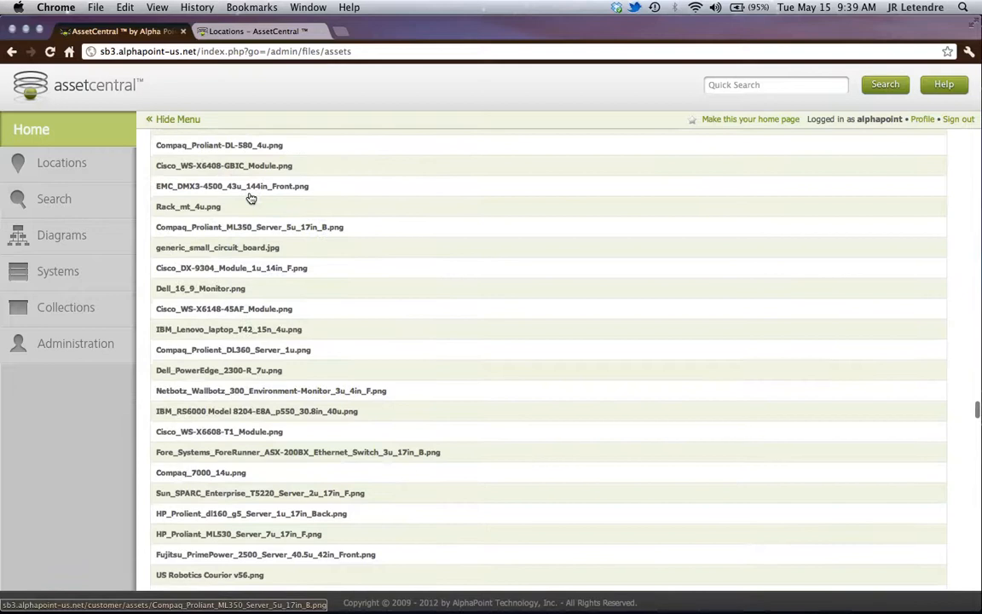
pyautogui.scroll(14, 250, 197)
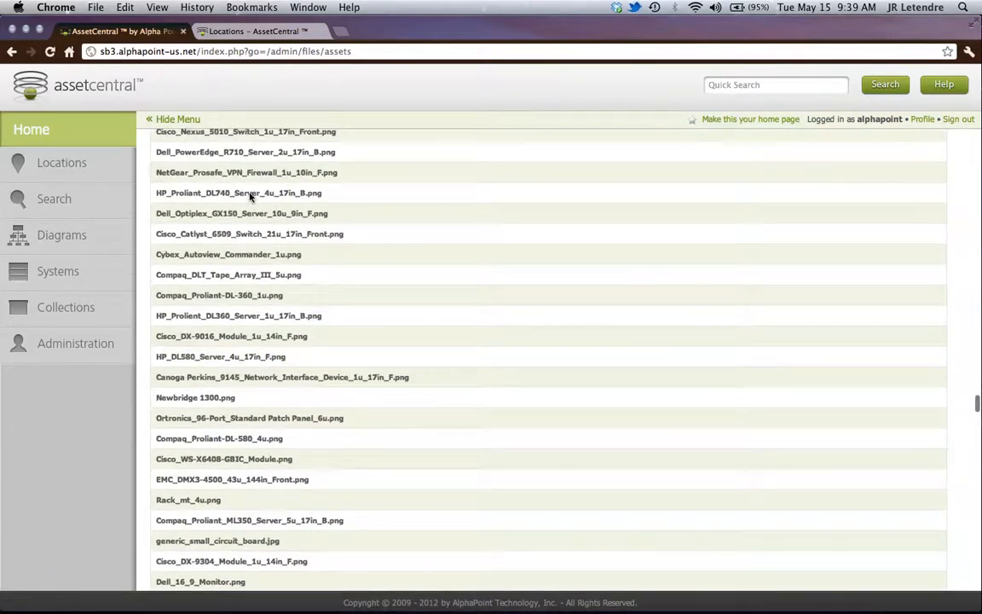
pyautogui.scroll(6, 249, 197)
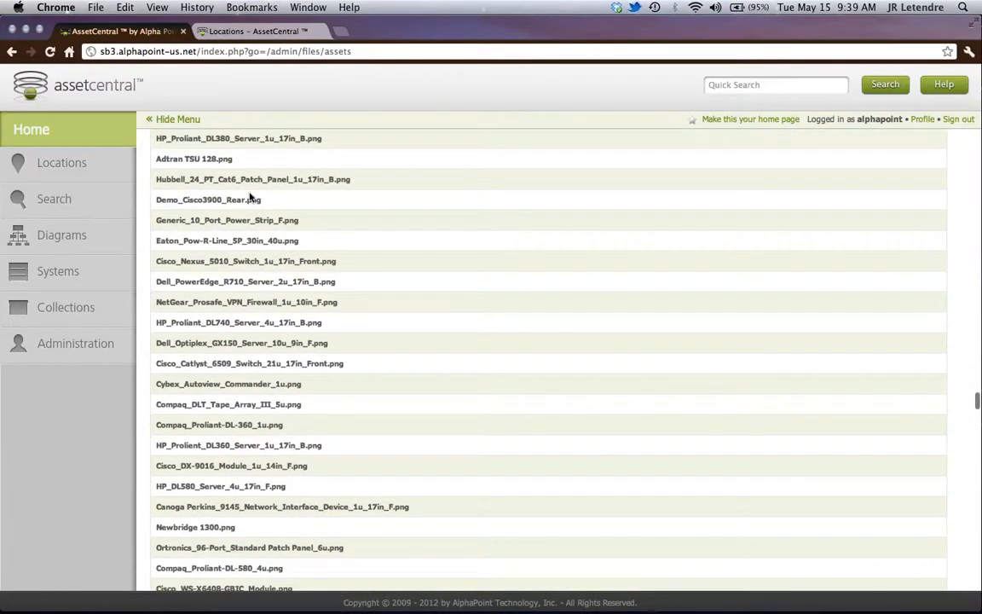
pyautogui.click(229, 201)
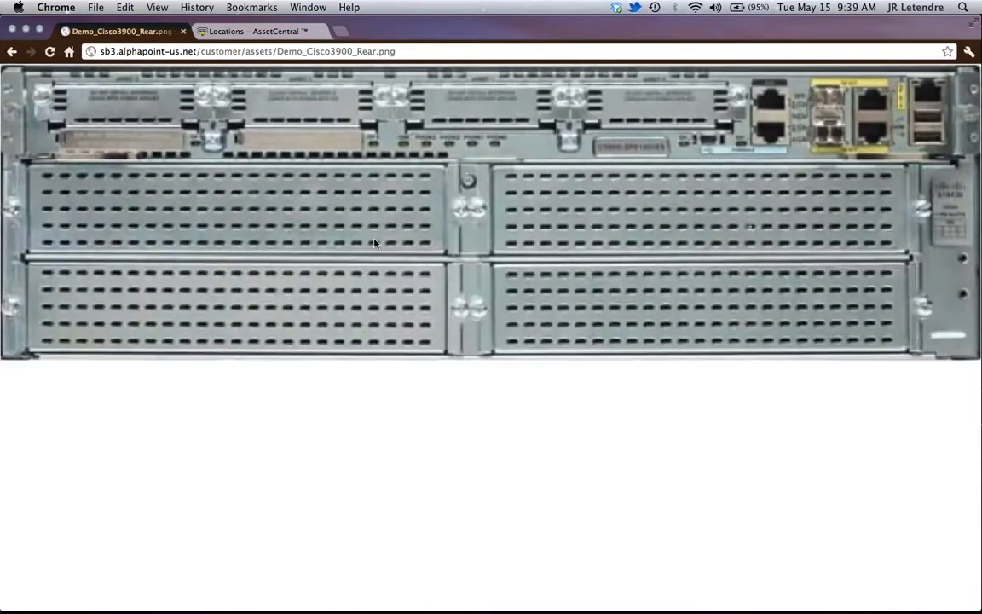
pyautogui.click(11, 52)
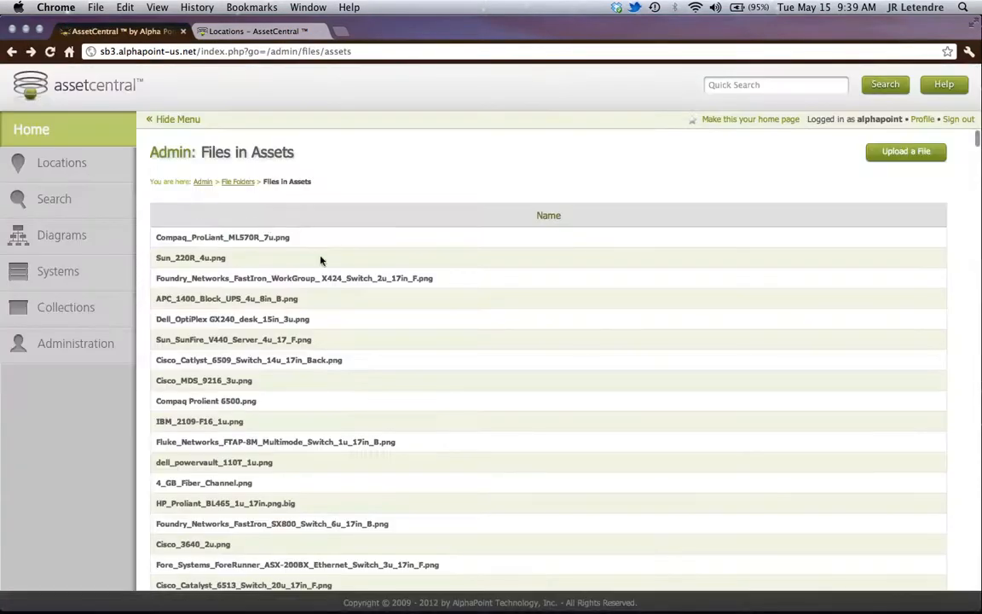
# - Look through the beginning of the Assets file list again for the Demo_Cisco3900 front picture
pyautogui.scroll(-3, 338, 413)
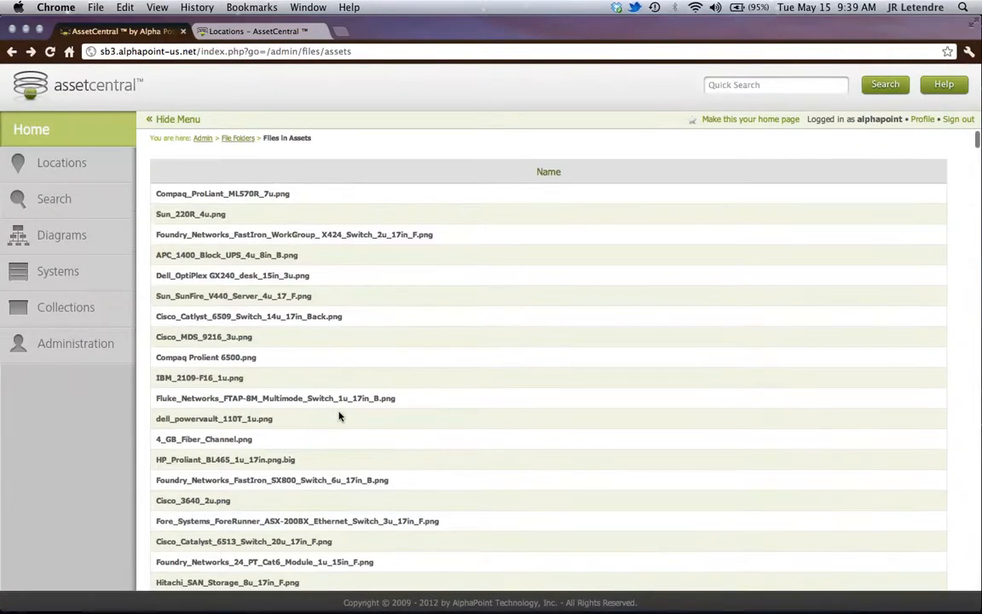
pyautogui.scroll(-3, 339, 415)
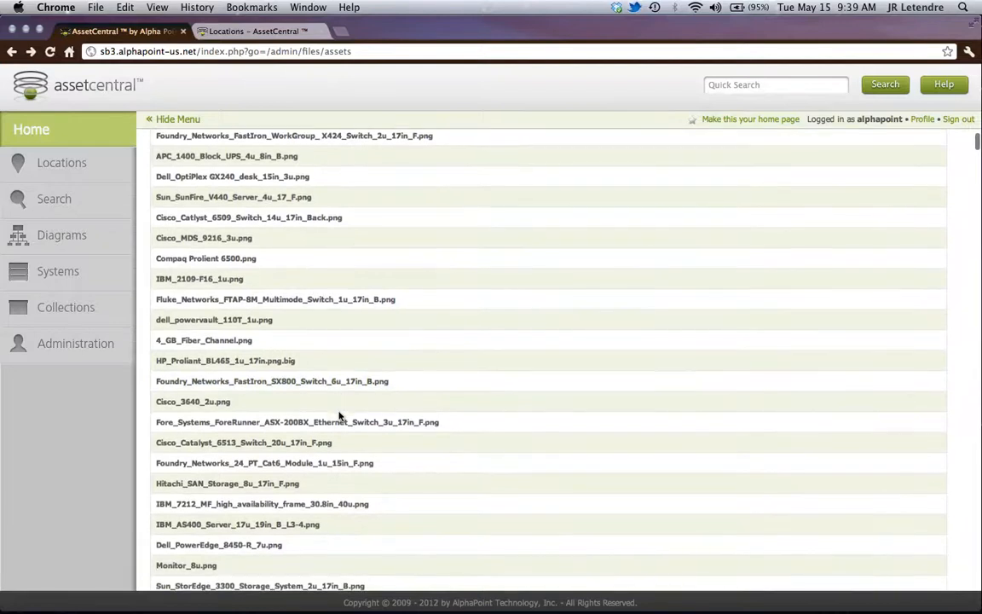
pyautogui.scroll(-8, 339, 416)
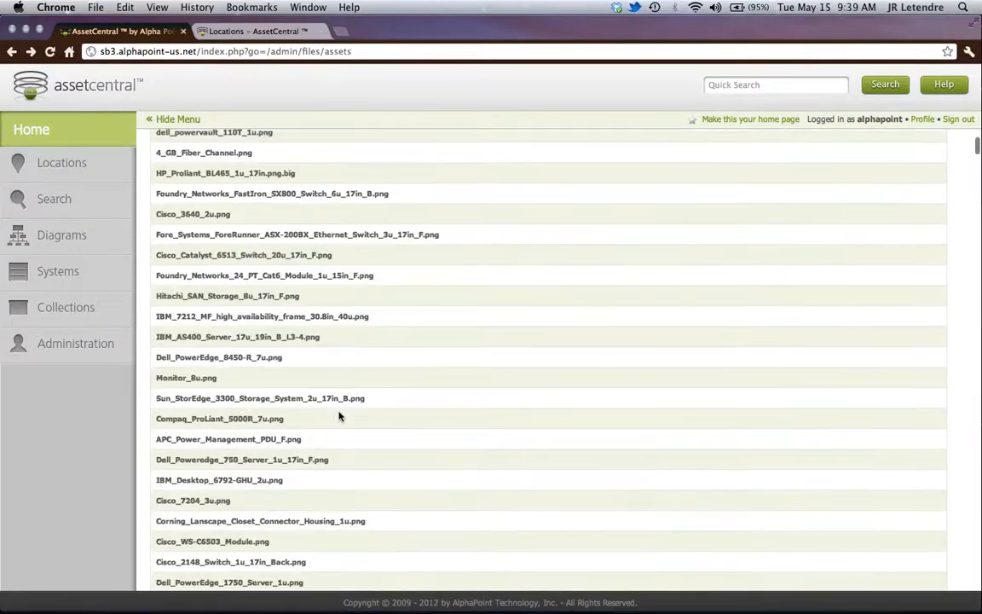
pyautogui.scroll(-5, 338, 415)
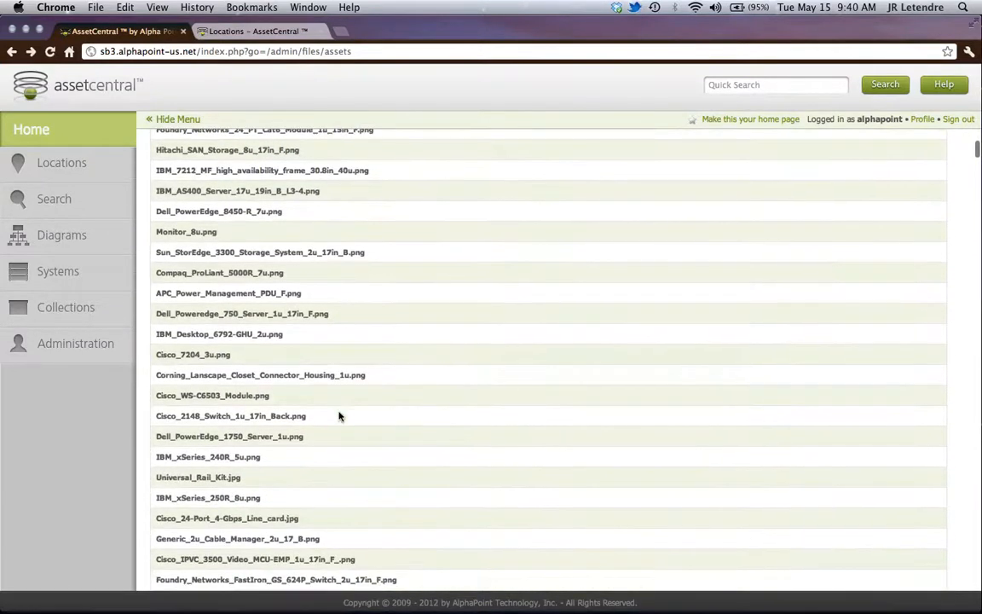
pyautogui.scroll(-1, 338, 416)
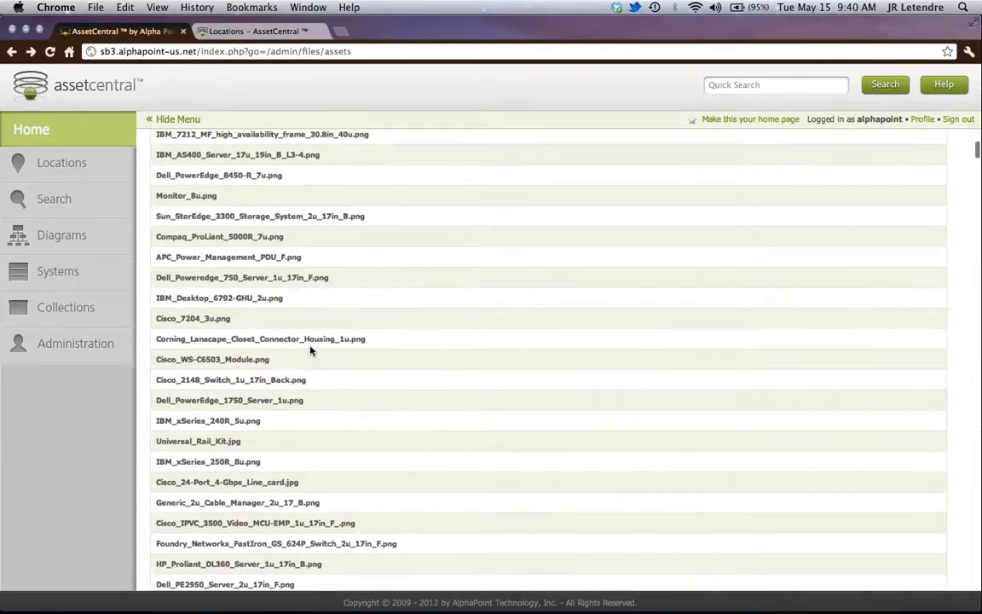
pyautogui.scroll(15, 311, 347)
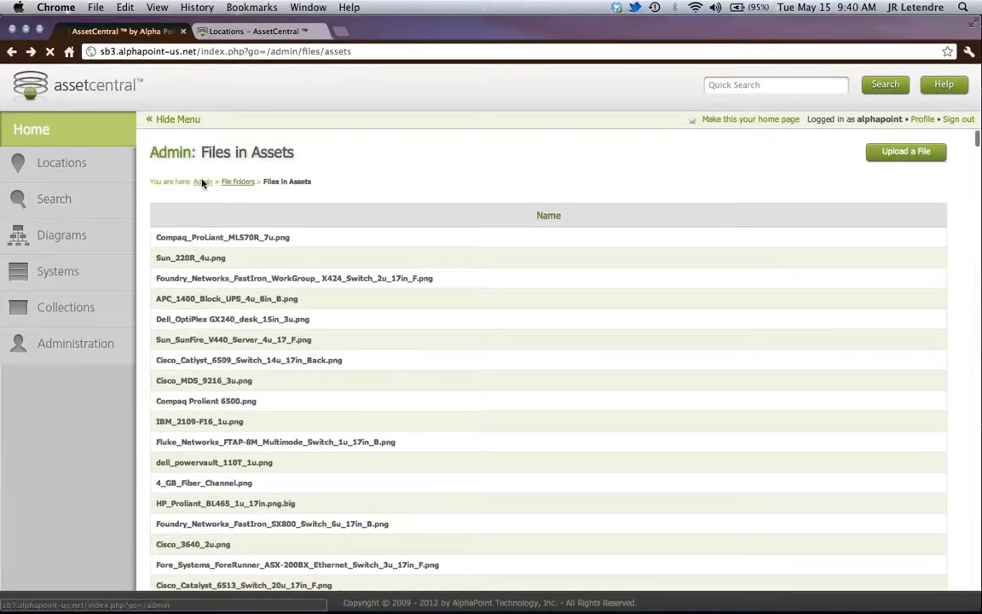
# - From the administration page, start a new asset type named Demo_Cisco3900 with make Cisco, model 3900 and type Demo Appliance
pyautogui.click(203, 181)
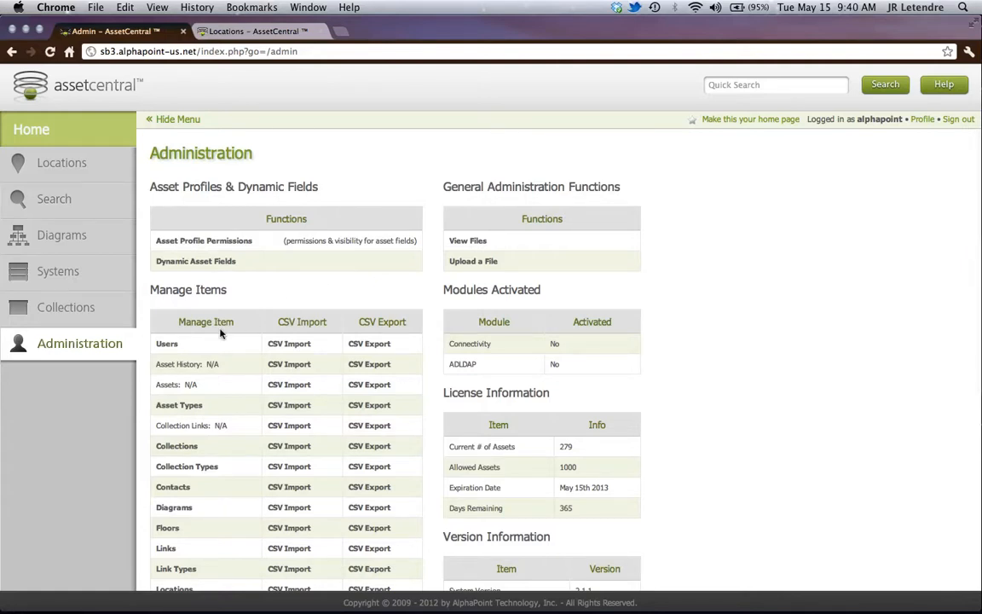
pyautogui.click(188, 406)
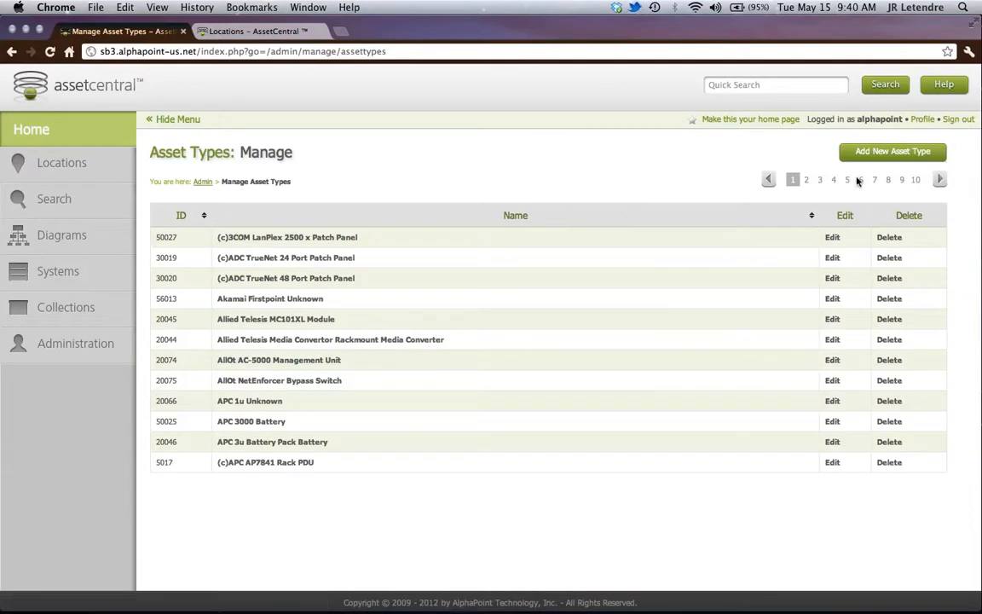
pyautogui.click(887, 159)
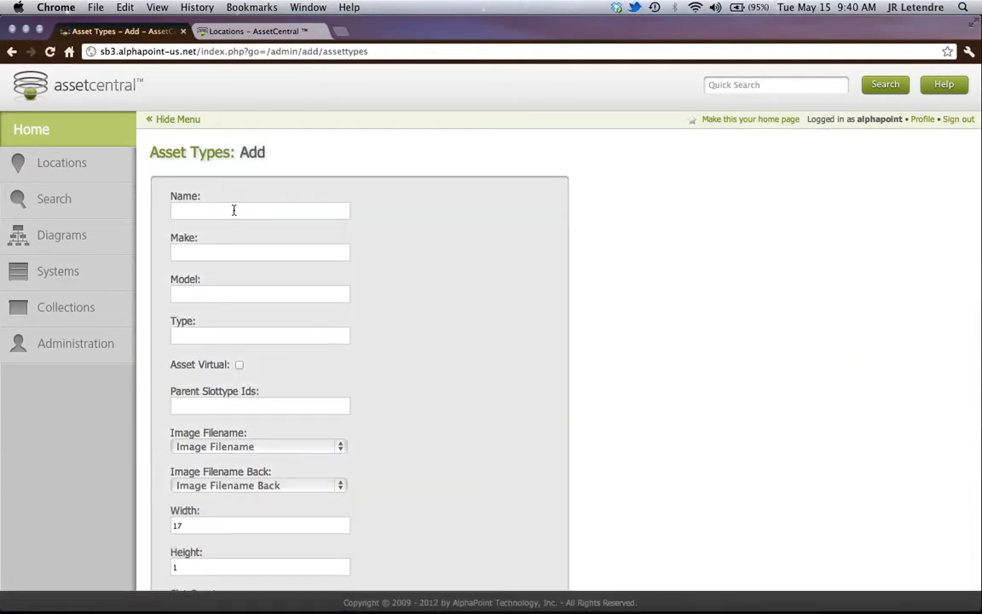
pyautogui.write('Demo Appliance')
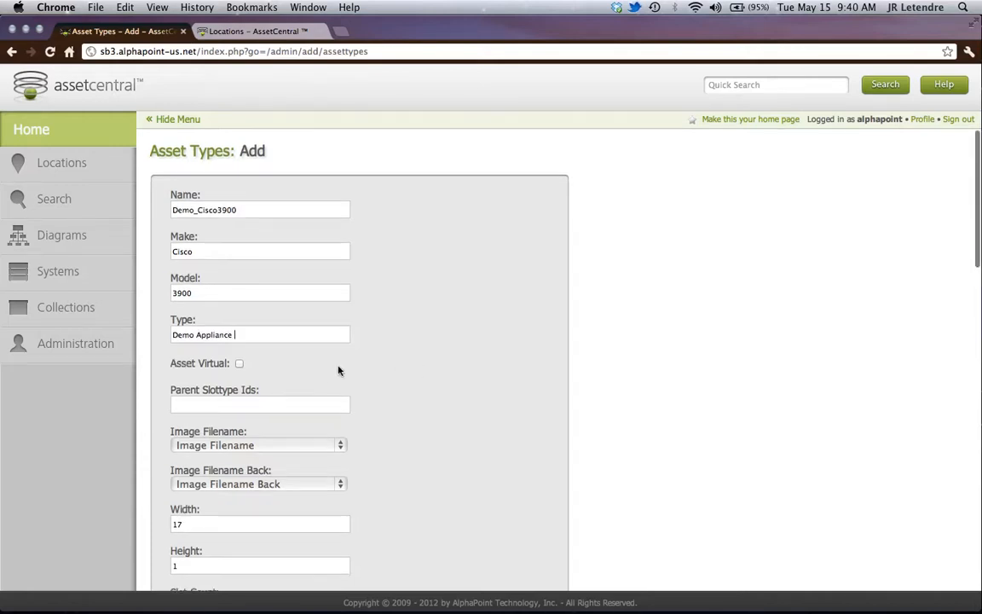
# - Set the new asset type's front image file to Demo_Cisco3900_Front.png
pyautogui.scroll(-3, 341, 369)
pyautogui.click(341, 363)
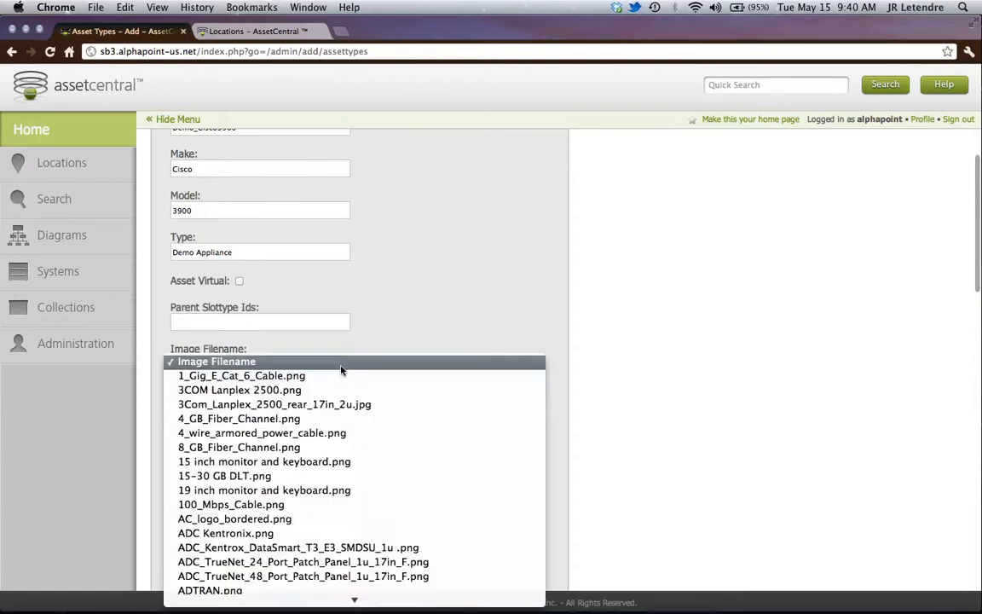
pyautogui.scroll(-10, 346, 458)
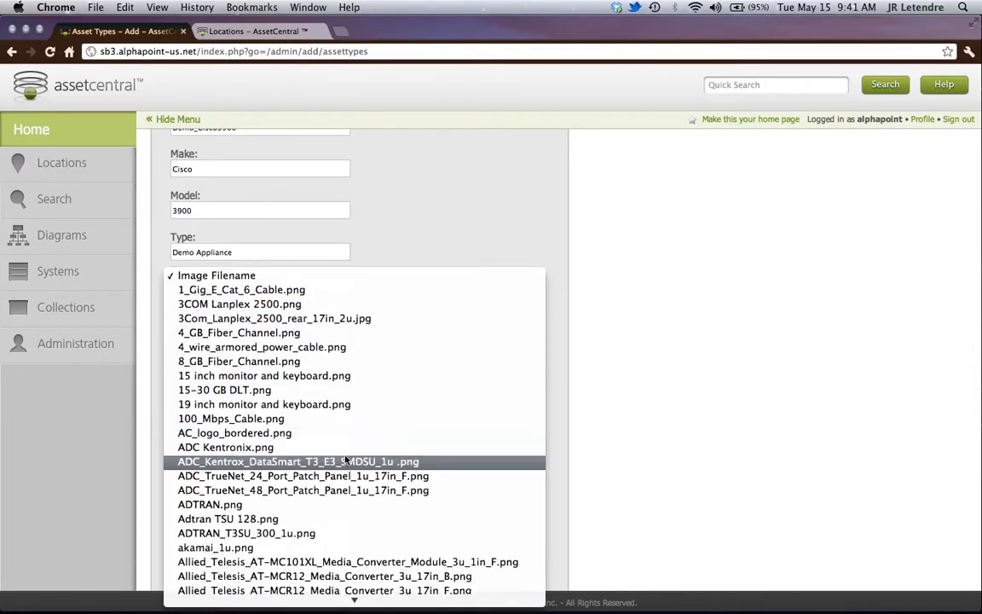
pyautogui.scroll(-12, 346, 459)
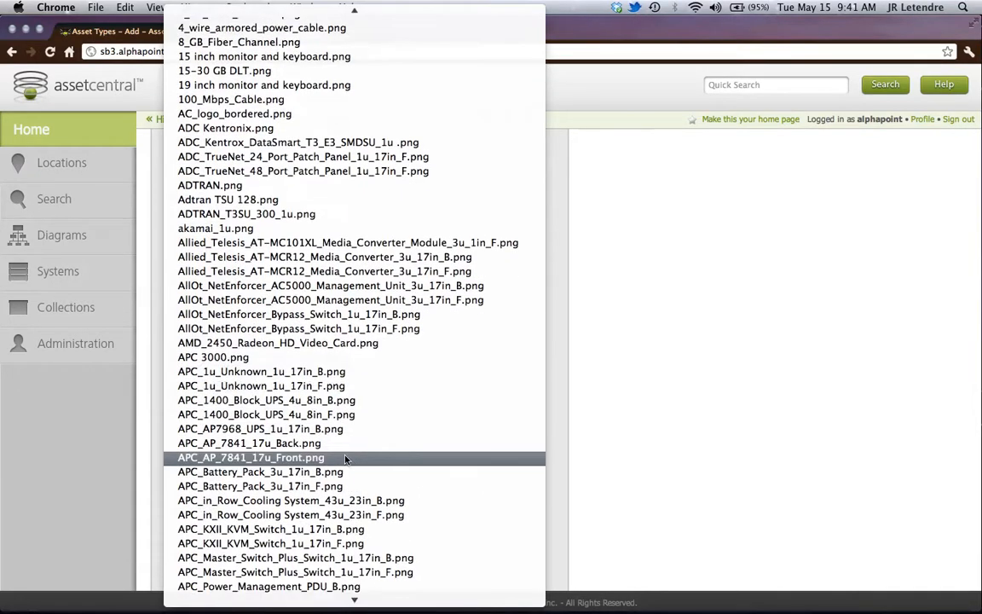
pyautogui.scroll(-20, 345, 458)
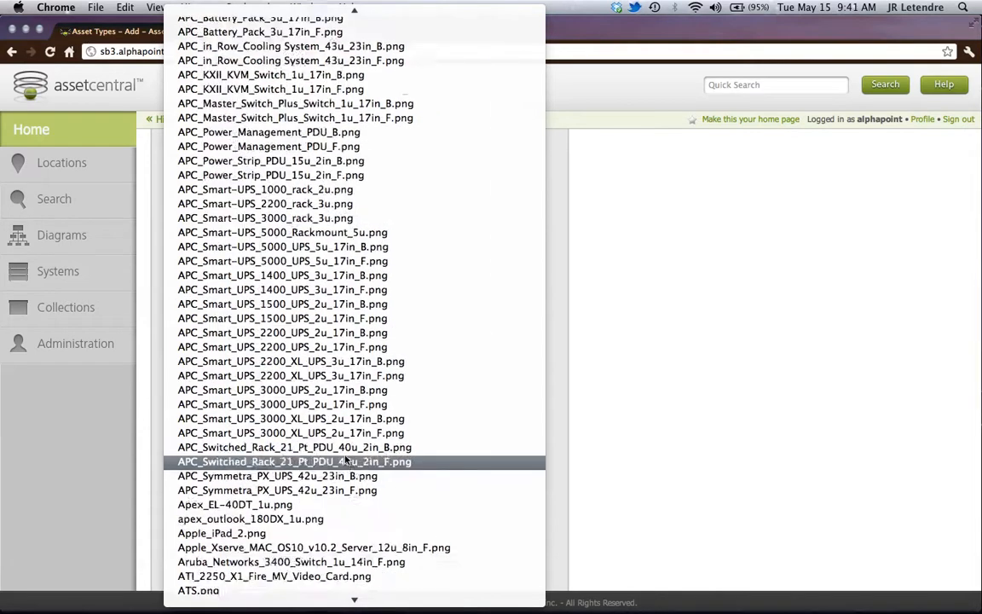
pyautogui.scroll(-14, 345, 459)
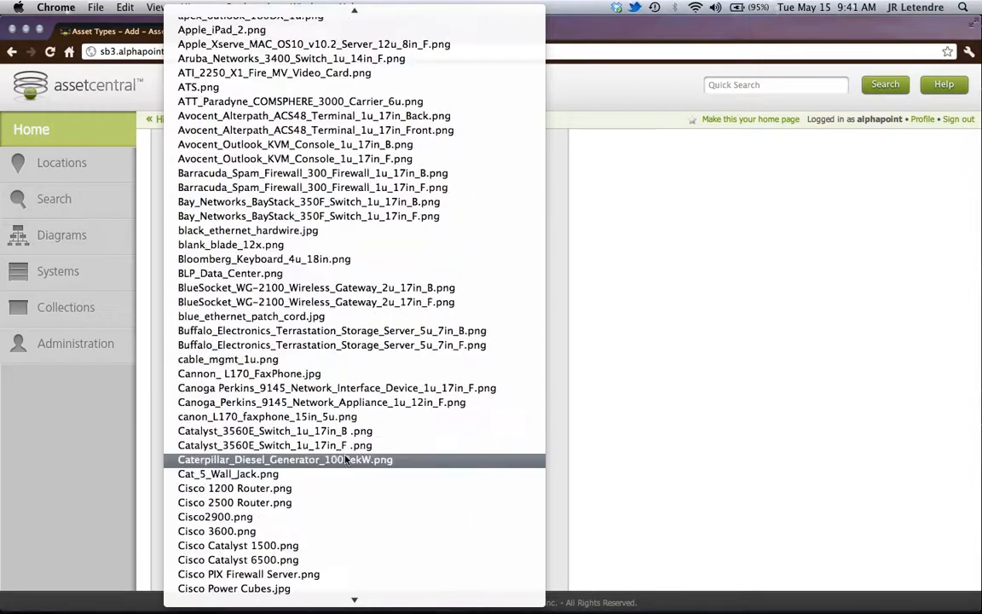
pyautogui.scroll(-20, 345, 459)
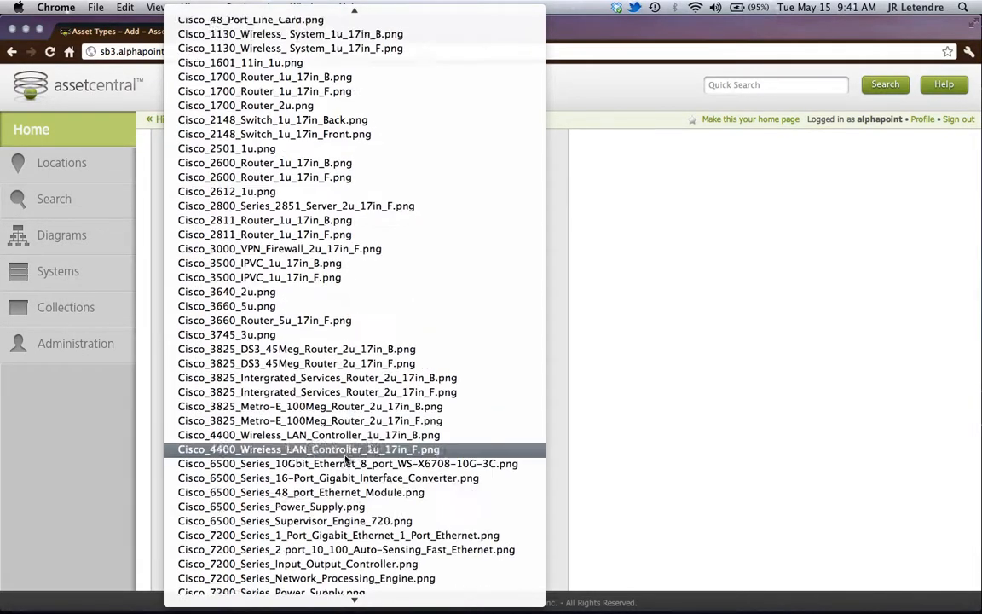
pyautogui.scroll(-9, 345, 459)
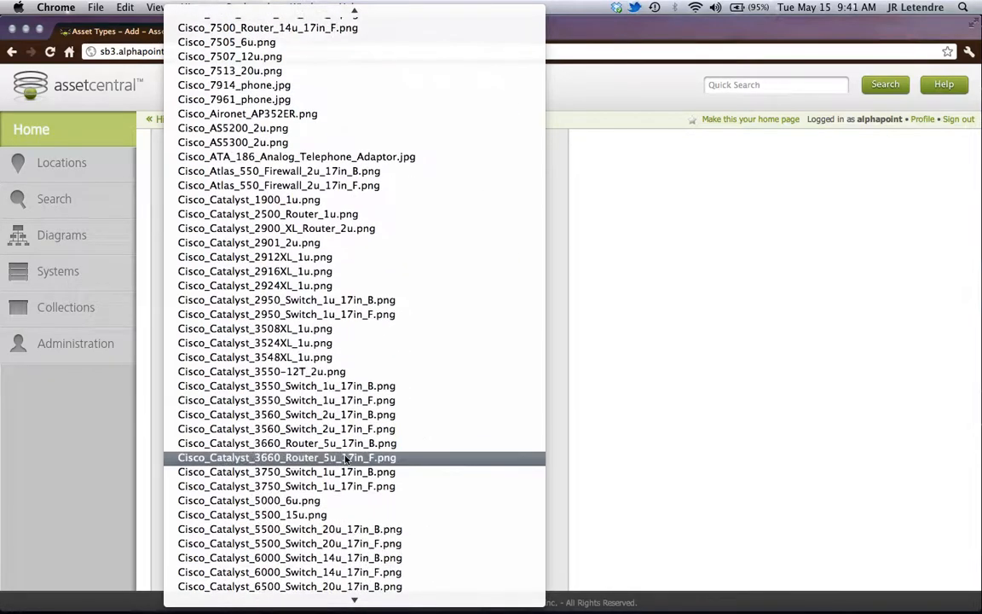
pyautogui.scroll(-20, 346, 458)
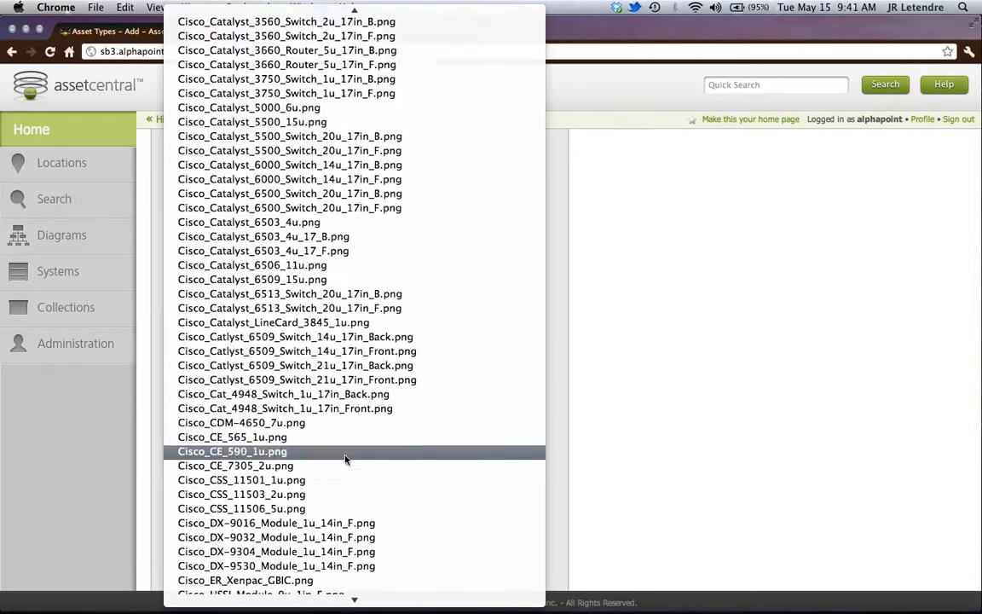
pyautogui.scroll(-20, 345, 459)
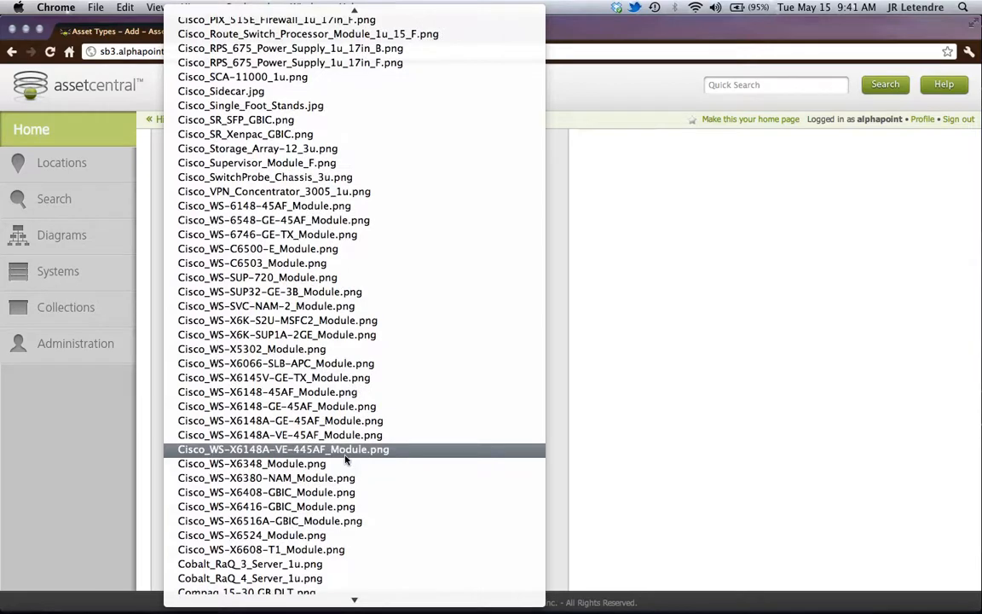
pyautogui.scroll(-20, 346, 459)
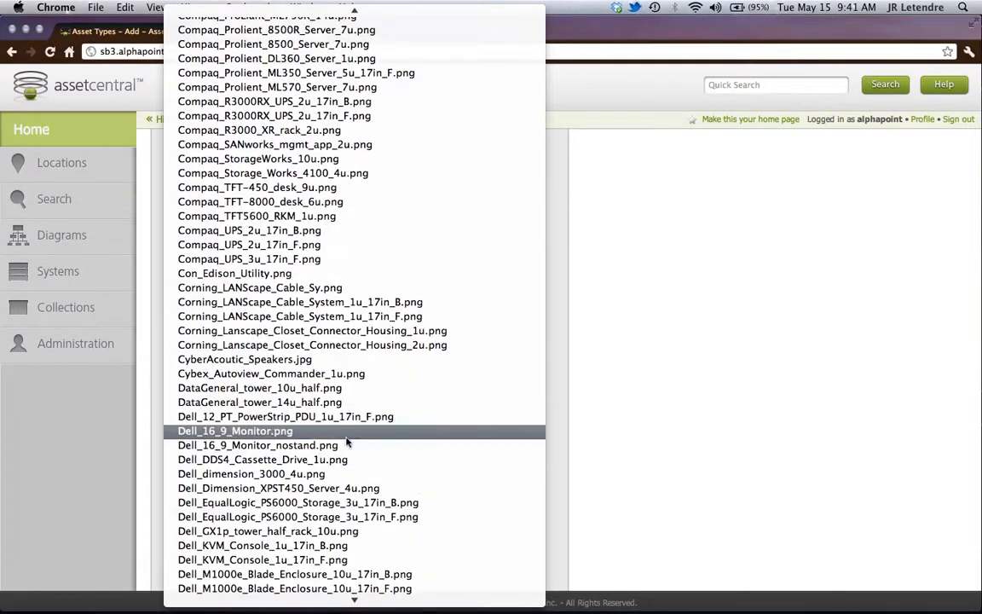
pyautogui.scroll(-10, 345, 452)
pyautogui.scroll(-20, 332, 501)
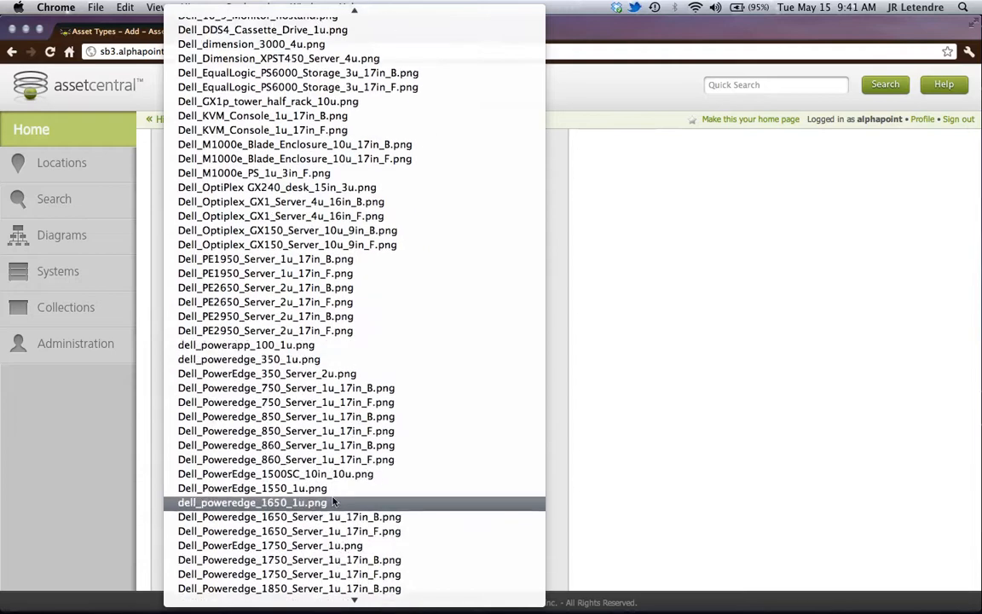
pyautogui.scroll(-18, 332, 501)
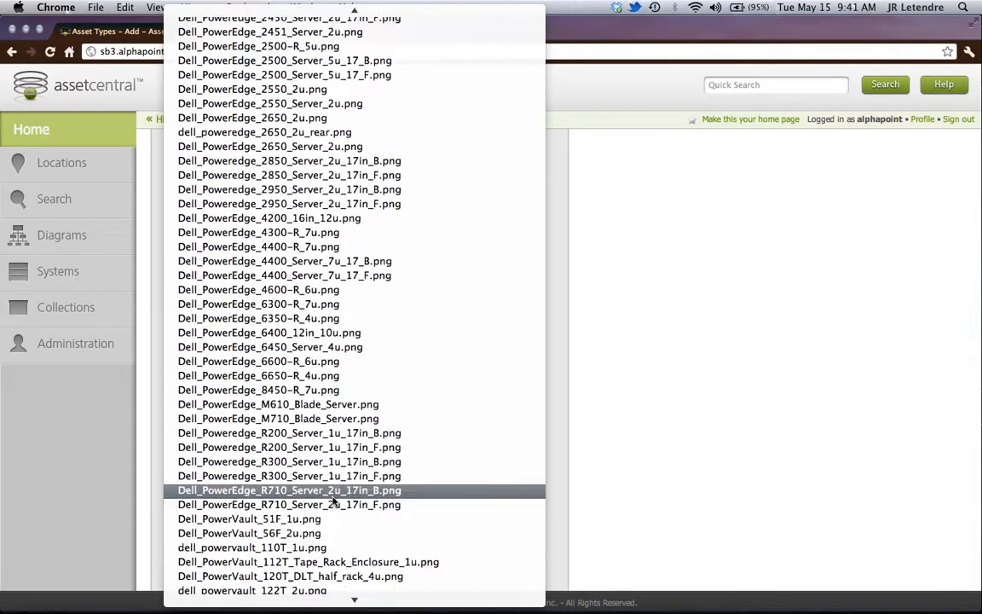
pyautogui.scroll(-1, 334, 504)
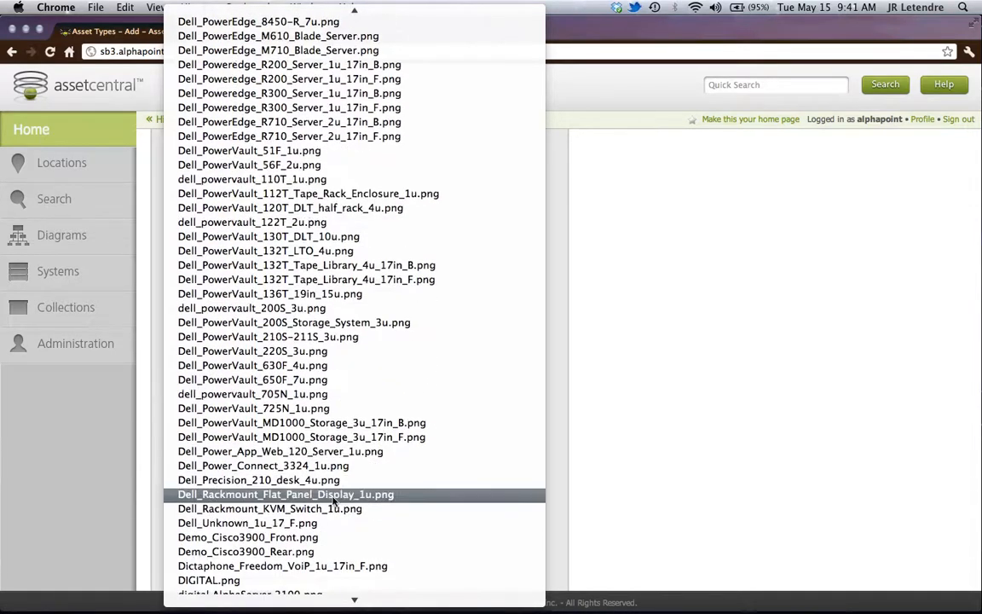
pyautogui.click(314, 536)
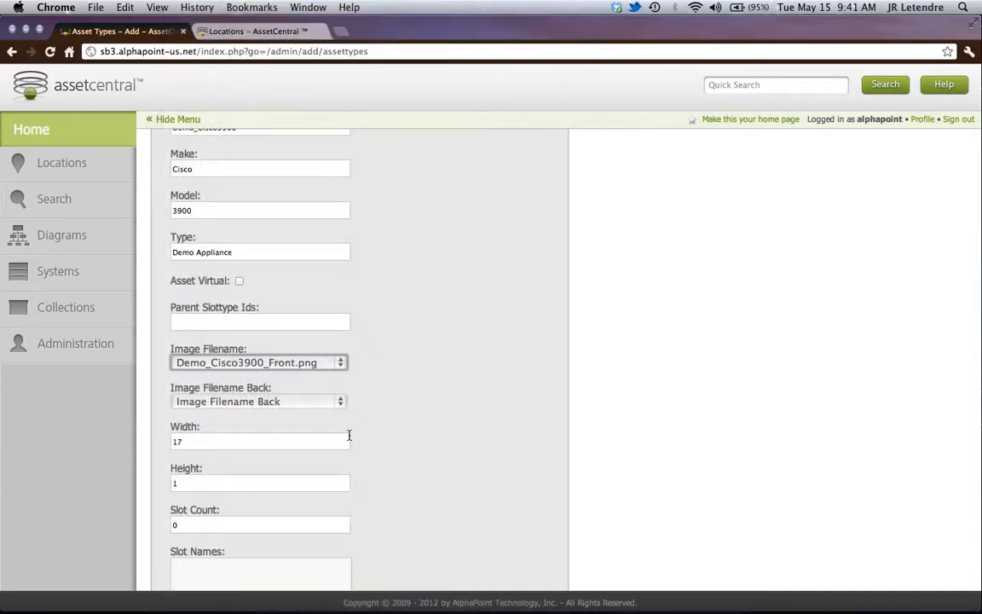
# - Set the asset type's back image file to Demo_Cisco3900_Rear.png
pyautogui.click(336, 404)
pyautogui.scroll(-20, 339, 533)
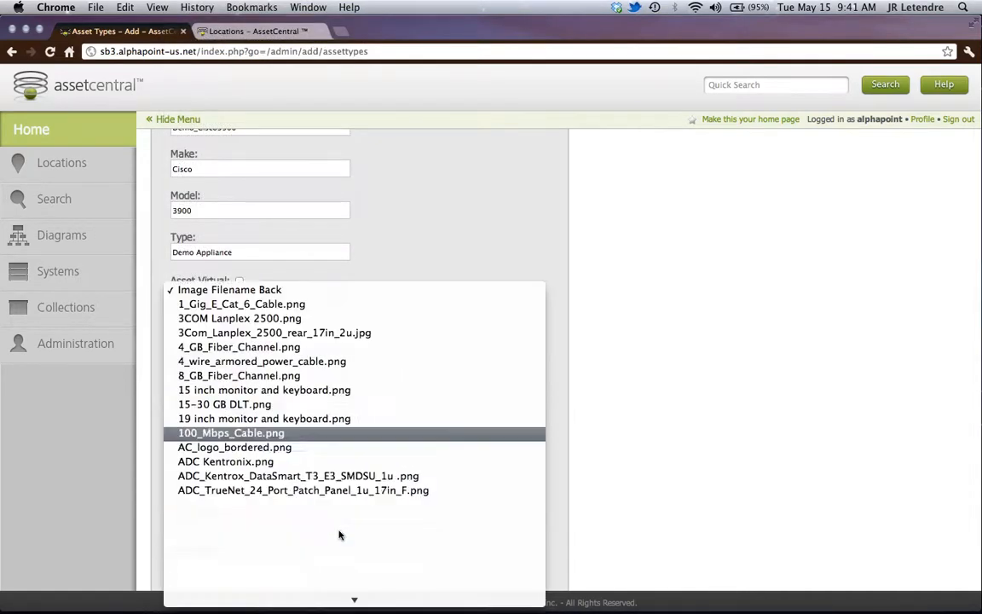
pyautogui.scroll(-20, 339, 535)
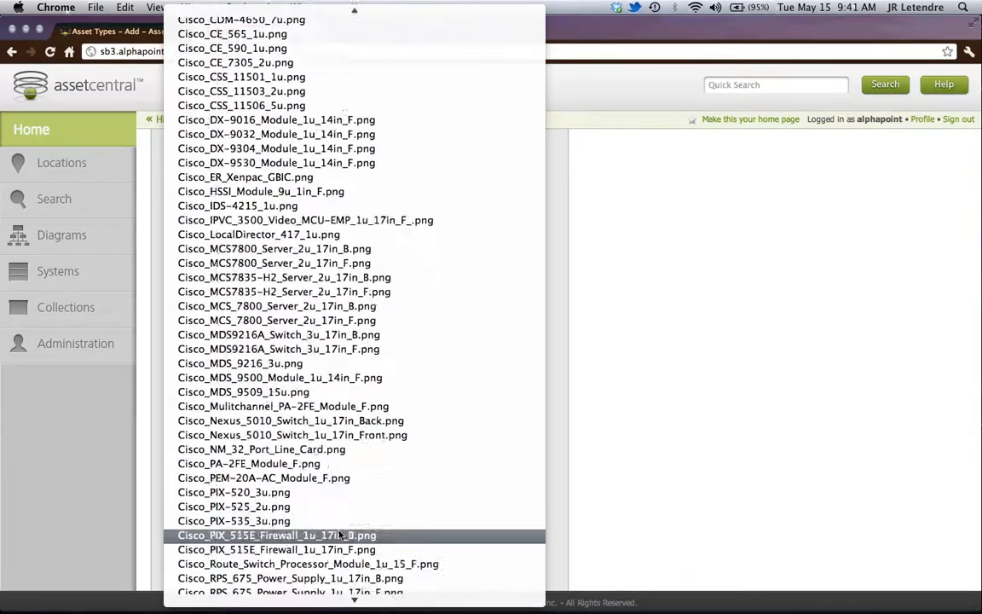
pyautogui.scroll(-20, 339, 533)
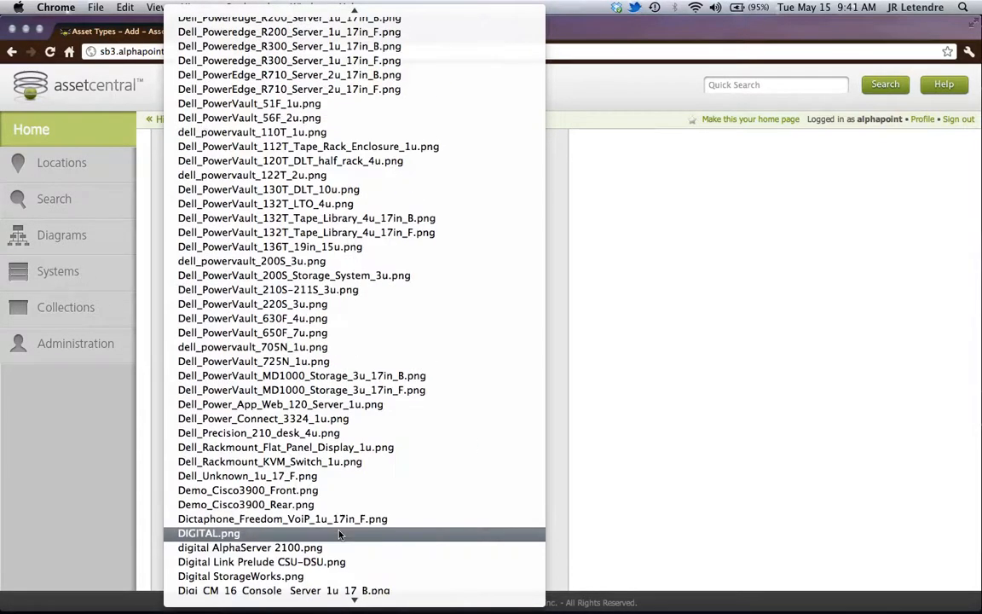
pyautogui.click(333, 505)
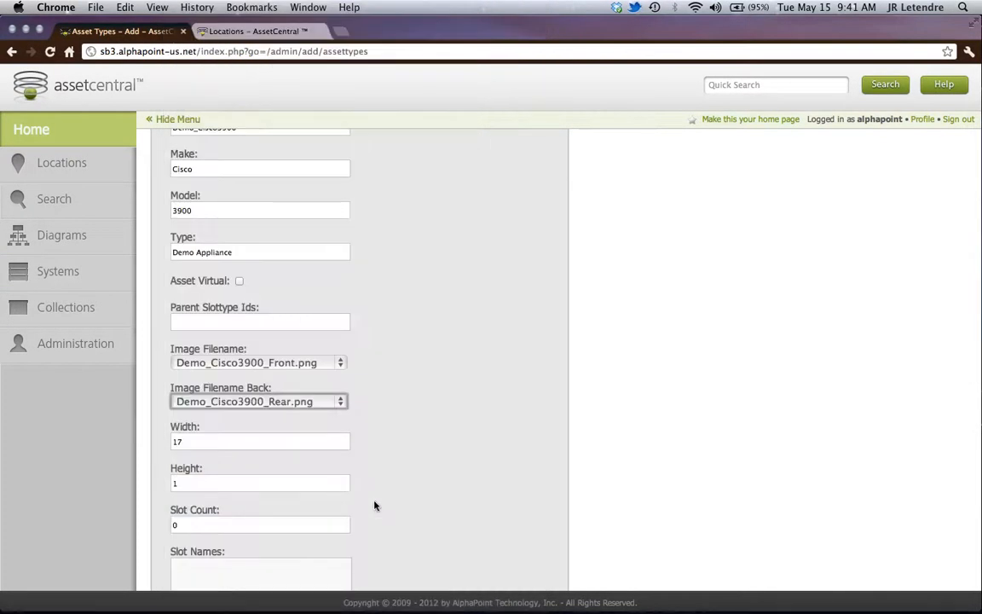
pyautogui.scroll(-1, 215, 471)
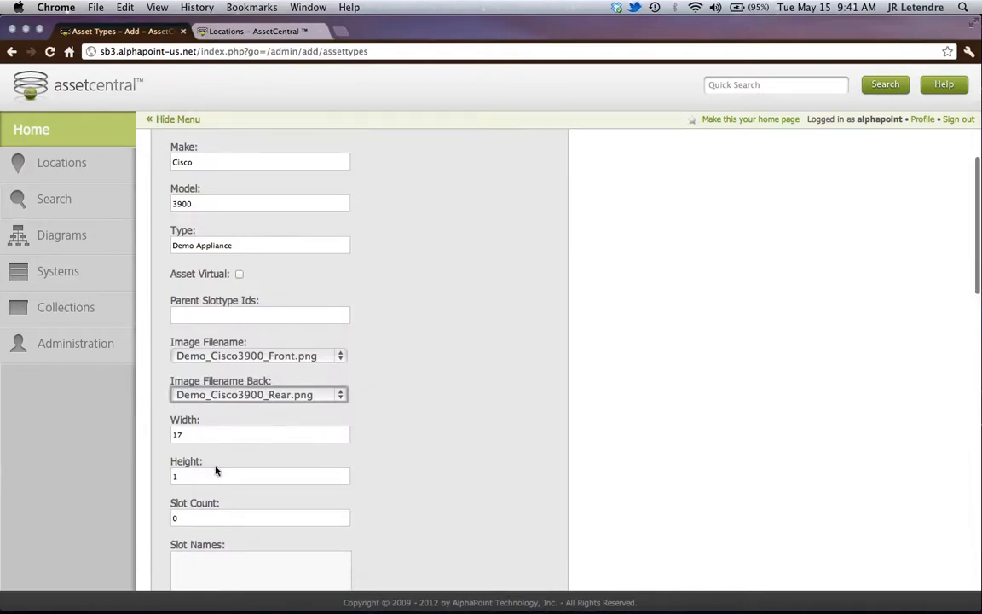
# - Look through the remaining size, slot, port, internal link and power fields of the new asset type form
pyautogui.scroll(-5, 355, 491)
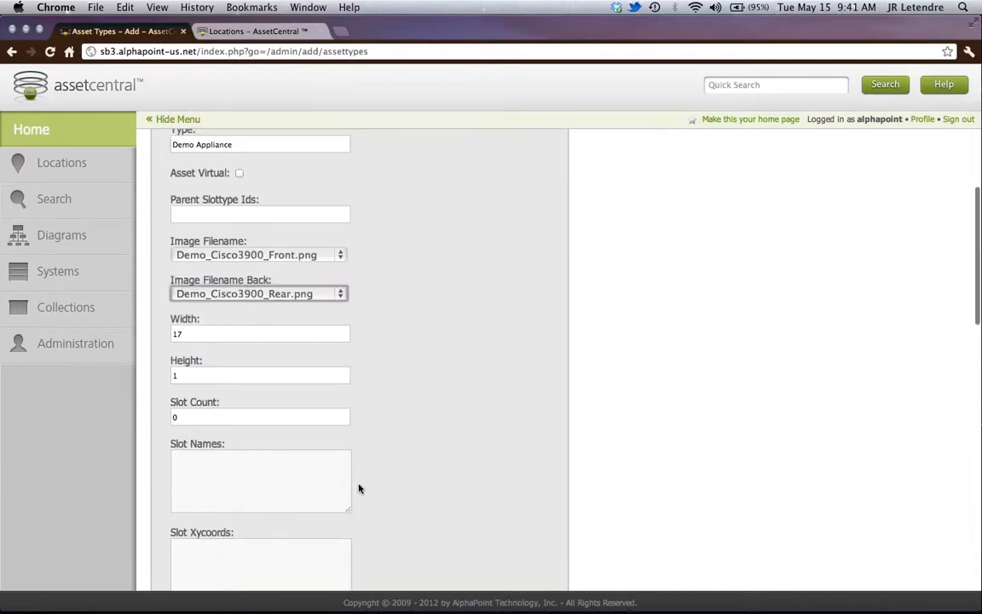
pyautogui.scroll(-15, 402, 457)
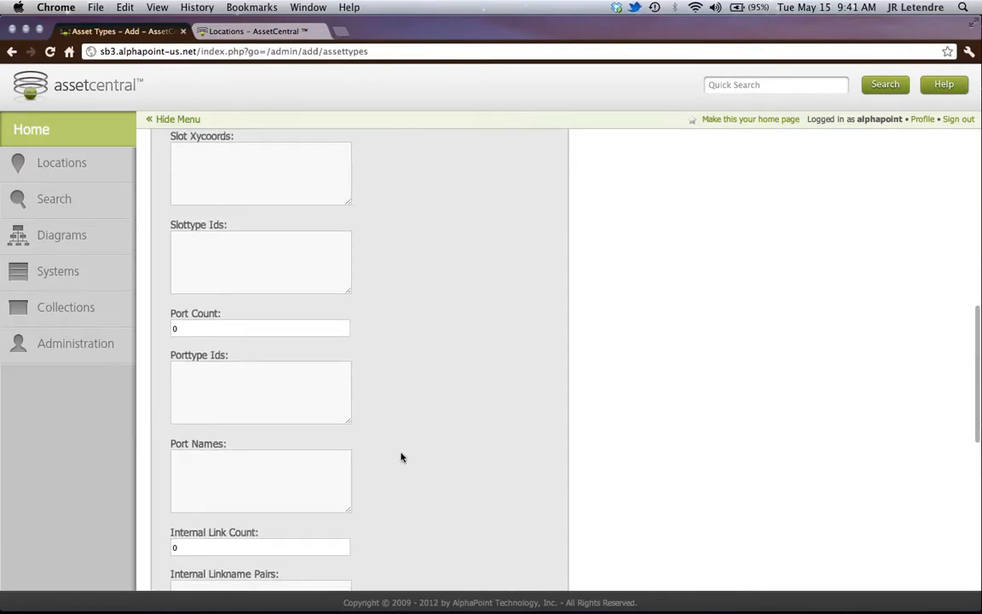
pyautogui.scroll(2, 402, 458)
pyautogui.scroll(1, 401, 458)
pyautogui.scroll(-1, 402, 458)
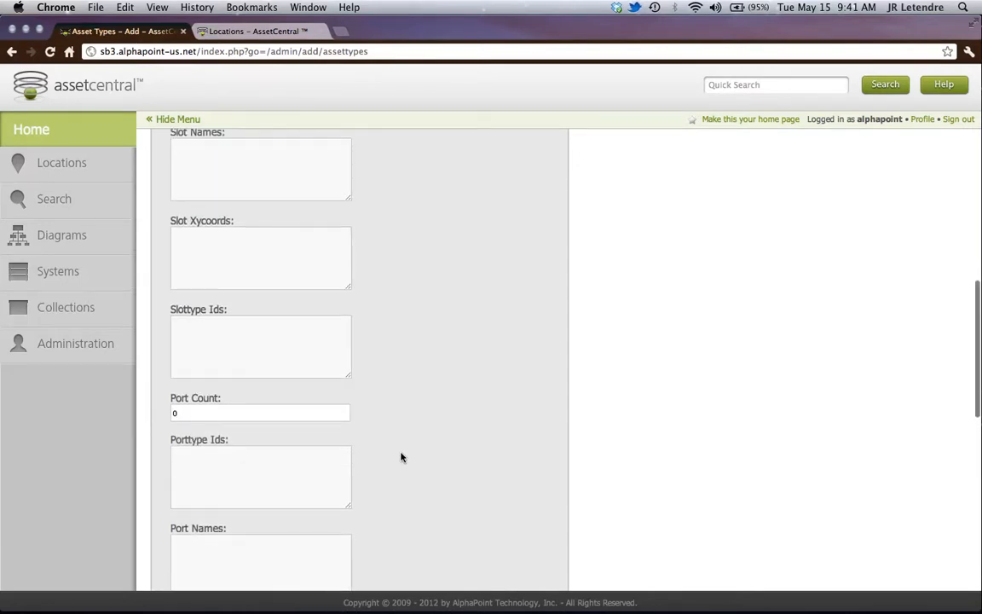
pyautogui.scroll(-2, 402, 457)
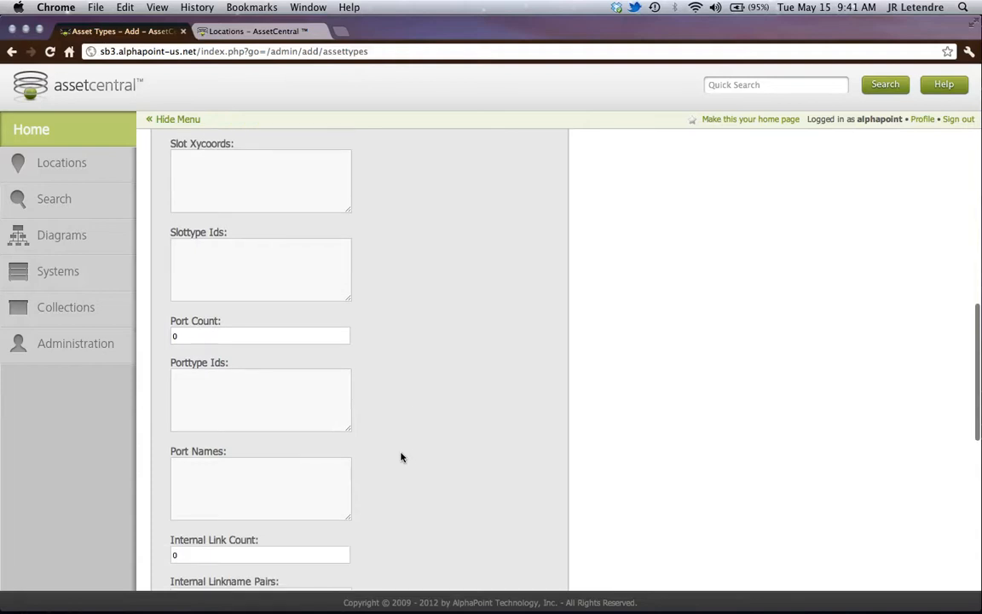
pyautogui.scroll(-7, 401, 458)
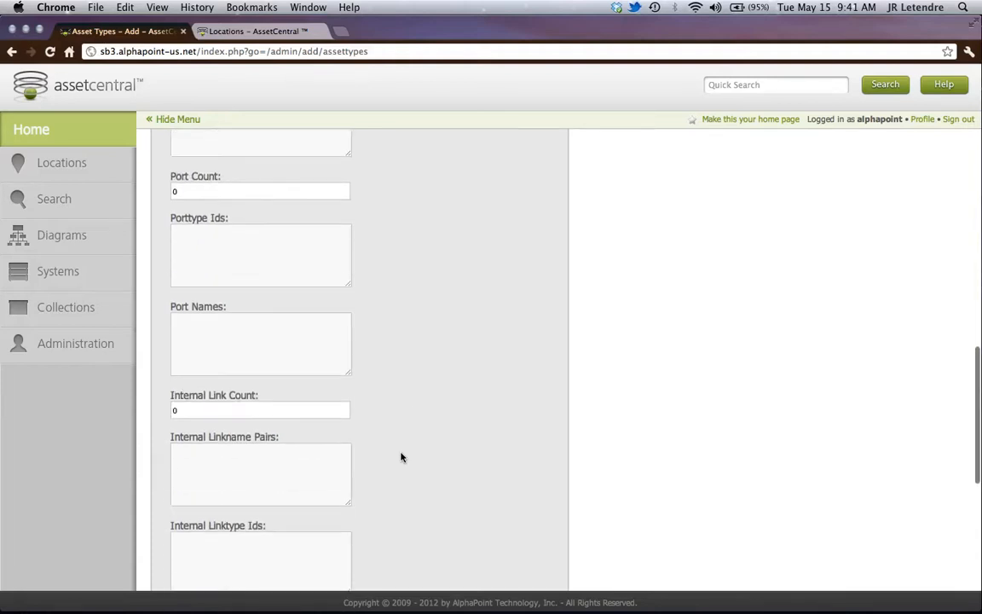
pyautogui.scroll(-8, 401, 458)
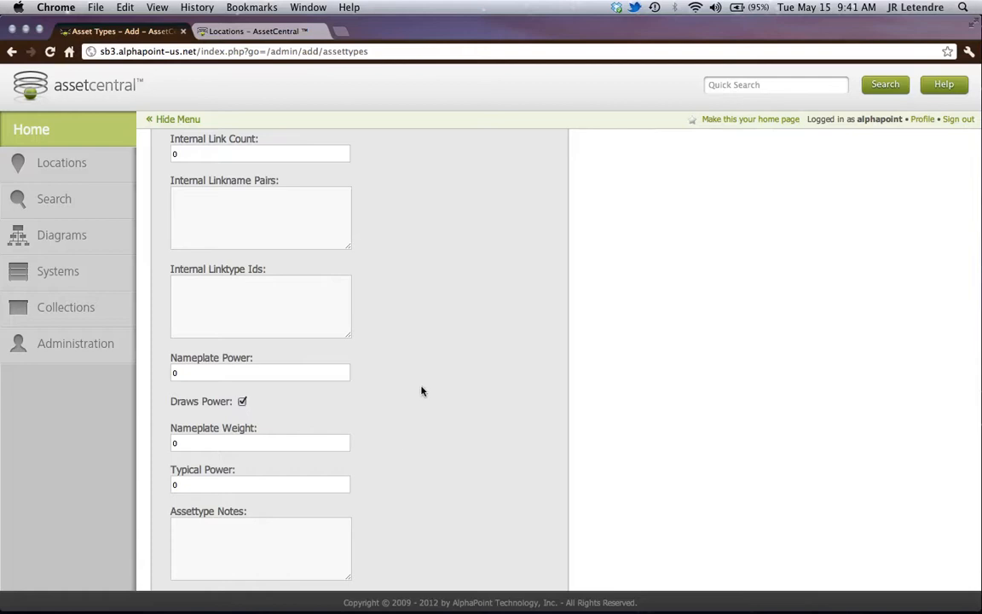
pyautogui.scroll(17, 421, 391)
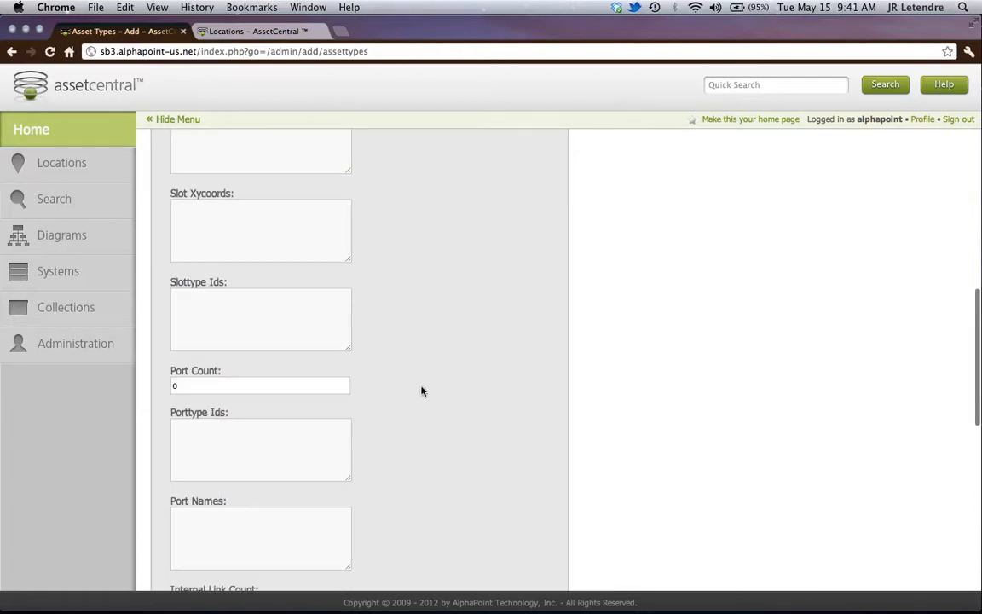
pyautogui.scroll(9, 421, 391)
# - Set the nameplate weight to 25 and typical power to 300, add a note beginning "This is a demo", and save the asset type
pyautogui.scroll(-18, 421, 391)
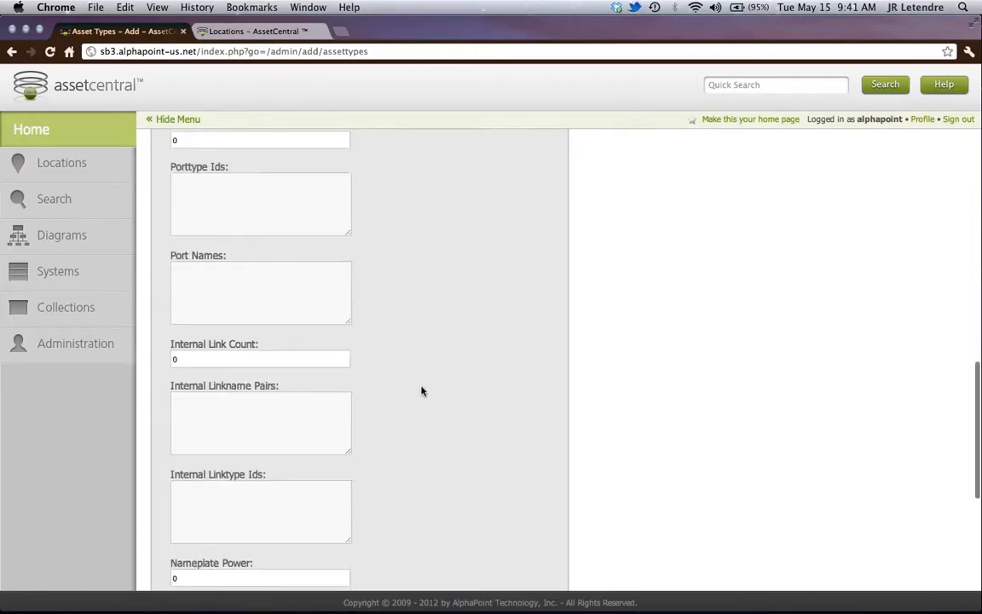
pyautogui.scroll(-11, 421, 391)
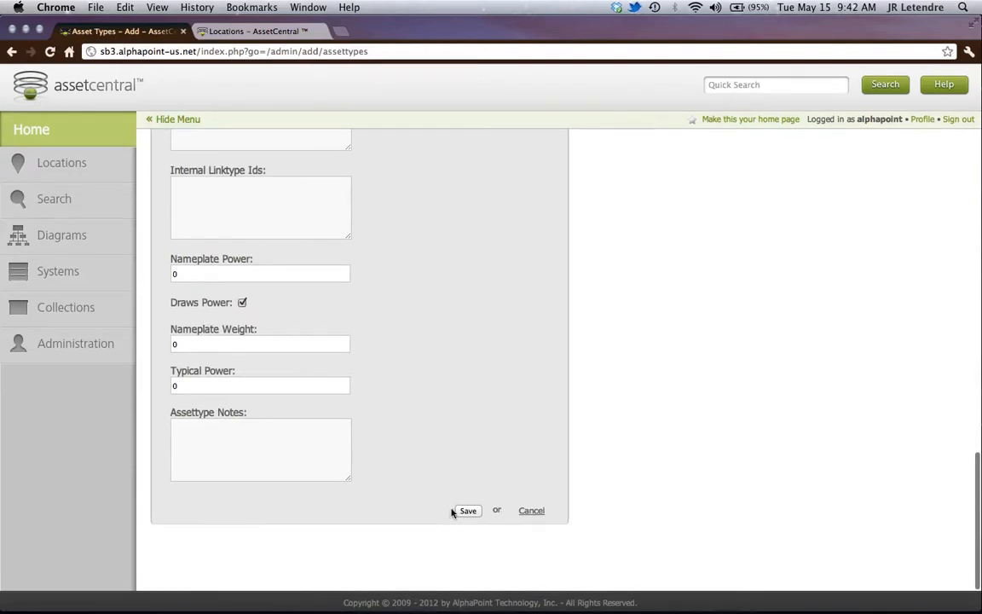
pyautogui.moveTo(179, 343); pyautogui.dragTo(164, 343)
pyautogui.write('25')
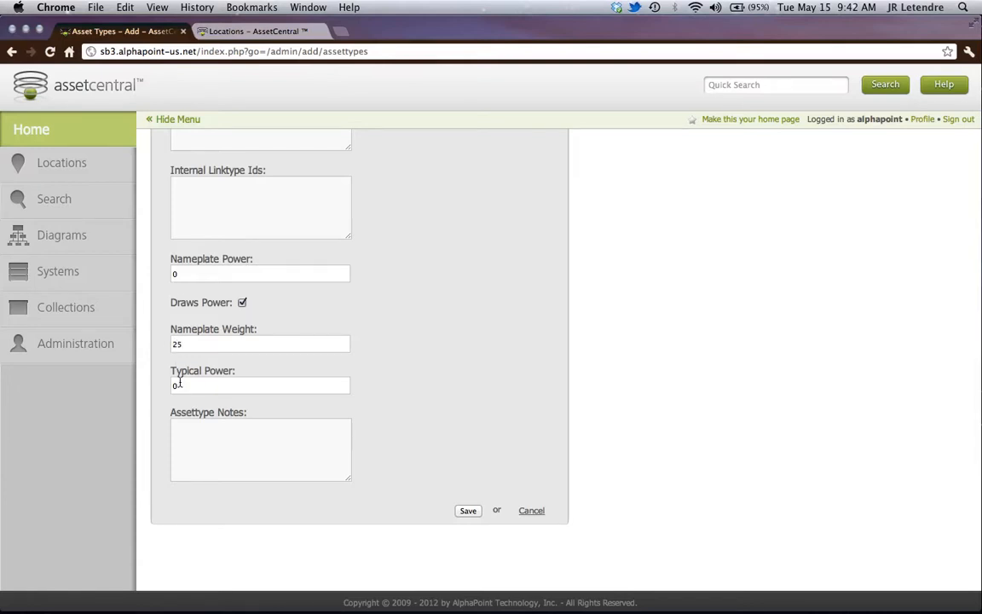
pyautogui.moveTo(179, 383); pyautogui.dragTo(149, 383)
pyautogui.click(311, 432)
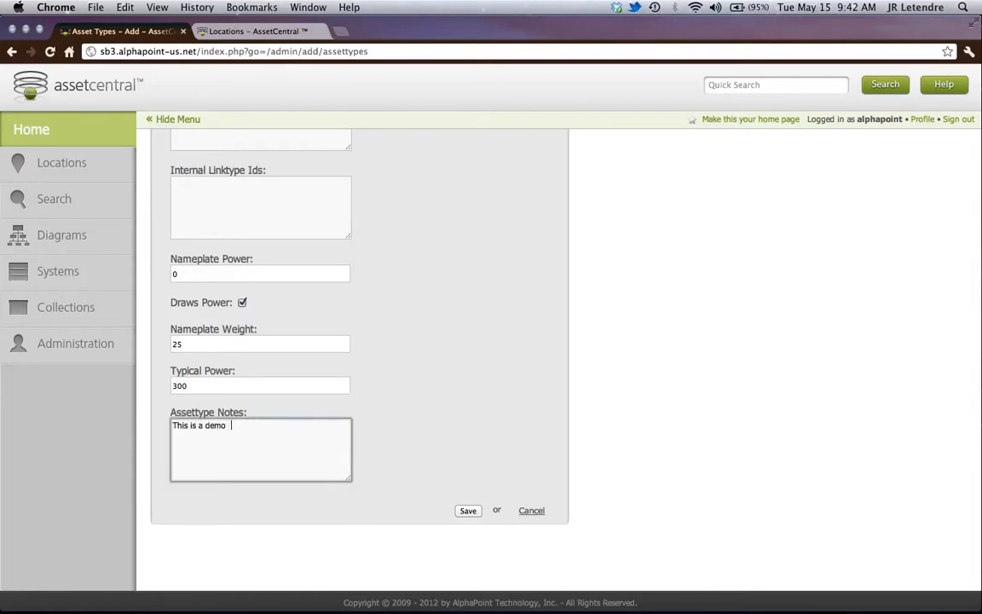
pyautogui.click(468, 510)
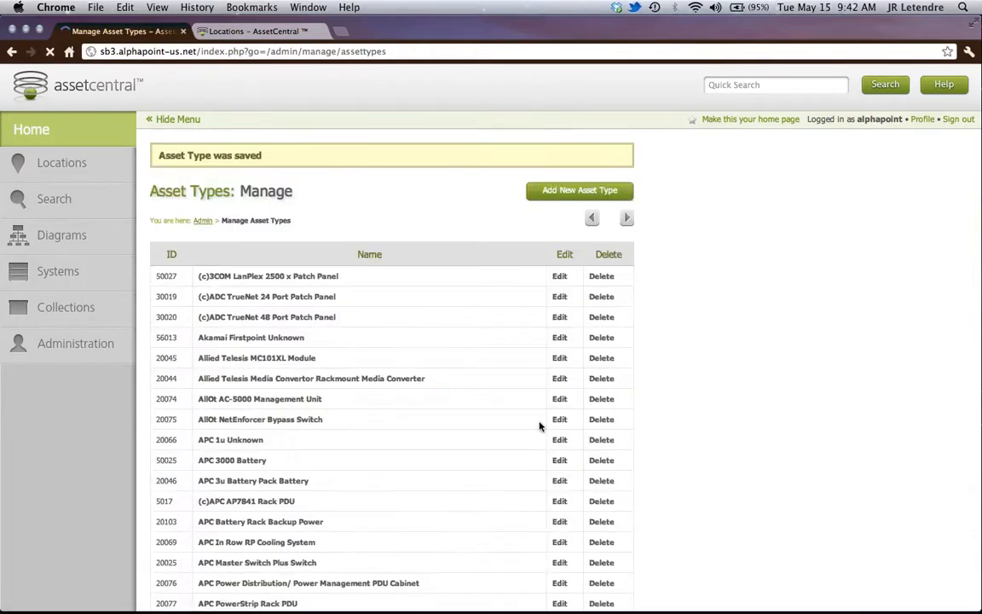
# - Sort the asset types by name, page through the list to find Demo_Cisco3900, and open its record
pyautogui.click(255, 259)
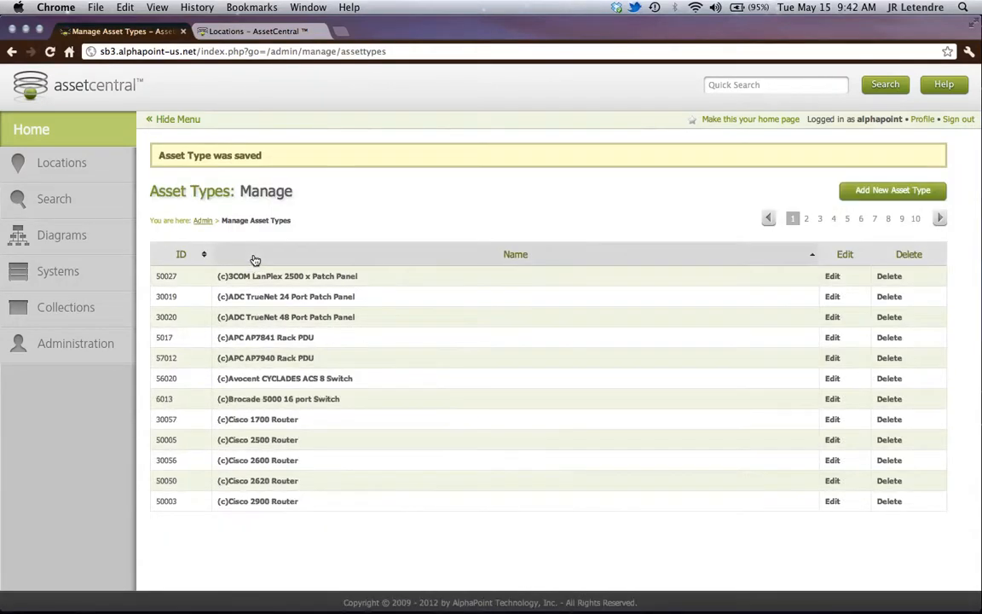
pyautogui.click(861, 219)
pyautogui.click(874, 220)
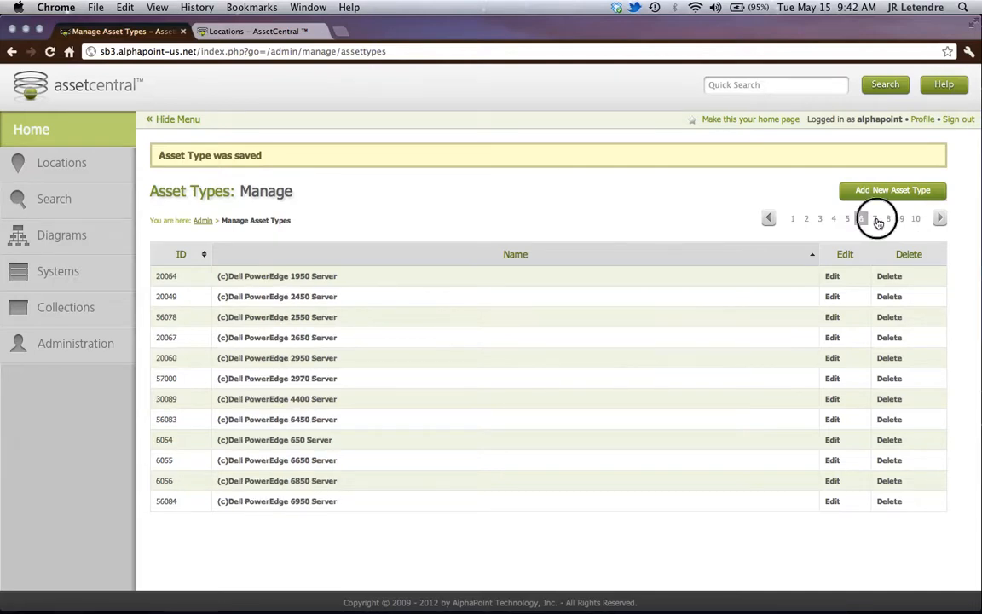
pyautogui.click(939, 219)
pyautogui.click(939, 219)
pyautogui.click(940, 219)
pyautogui.click(940, 219)
pyautogui.click(939, 219)
pyautogui.click(939, 219)
pyautogui.click(939, 219)
pyautogui.click(940, 219)
pyautogui.click(939, 219)
pyautogui.click(939, 220)
pyautogui.click(940, 219)
pyautogui.click(940, 219)
pyautogui.click(940, 219)
pyautogui.click(939, 219)
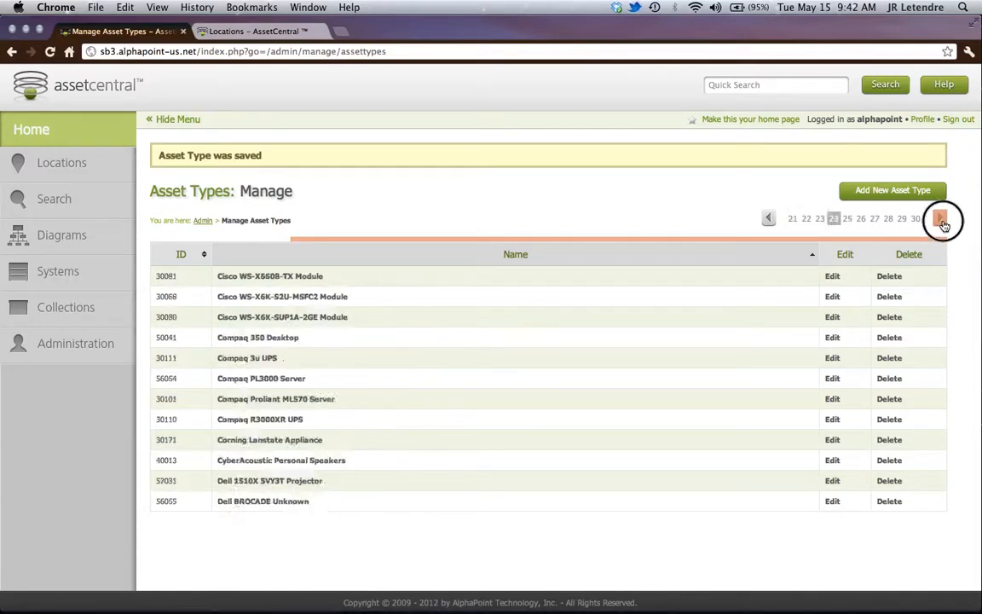
pyautogui.click(942, 221)
pyautogui.click(942, 222)
pyautogui.click(942, 222)
pyautogui.click(942, 222)
pyautogui.click(942, 221)
pyautogui.click(942, 222)
pyautogui.click(942, 222)
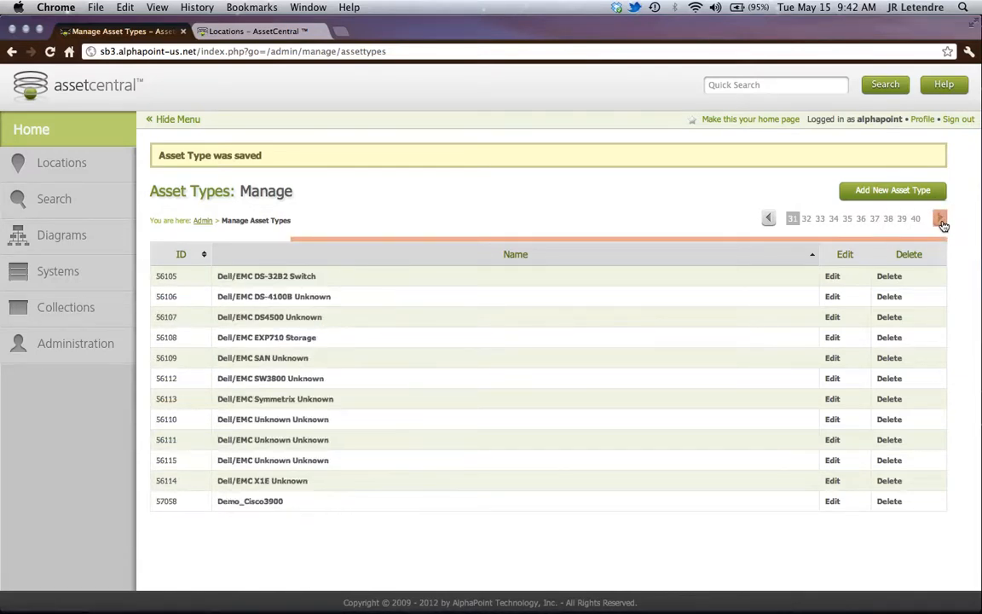
pyautogui.click(942, 221)
pyautogui.click(943, 222)
pyautogui.click(769, 219)
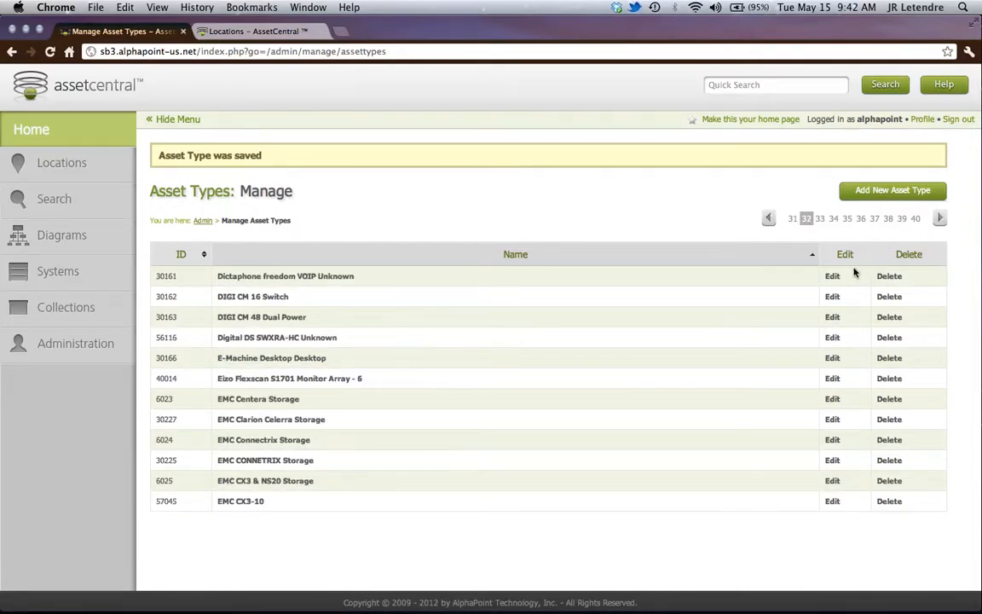
pyautogui.click(769, 218)
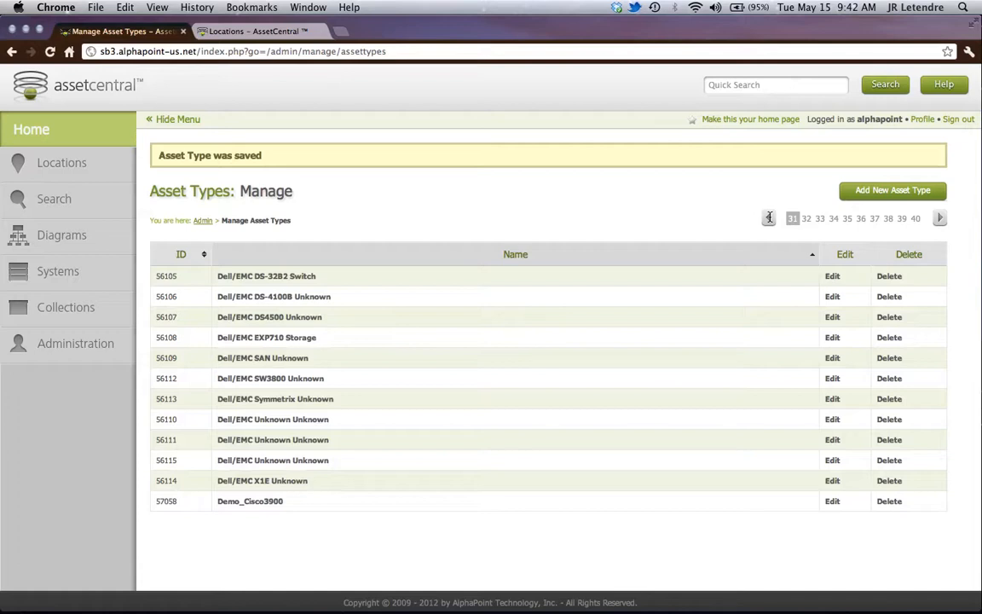
pyautogui.click(244, 503)
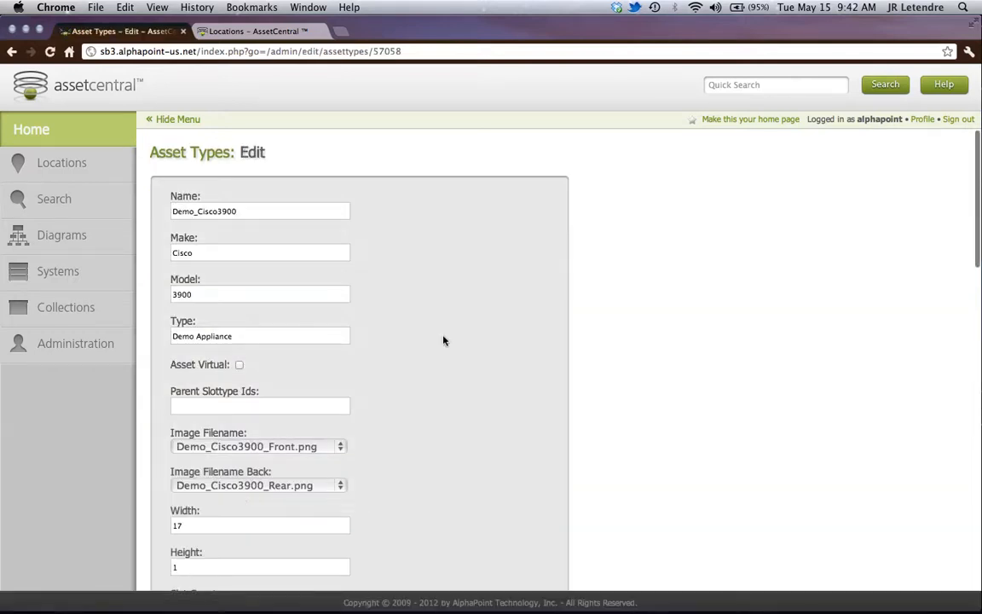
# - Open A Rack in the 1st Floor Data Center and start adding an asset to it
pyautogui.click(60, 345)
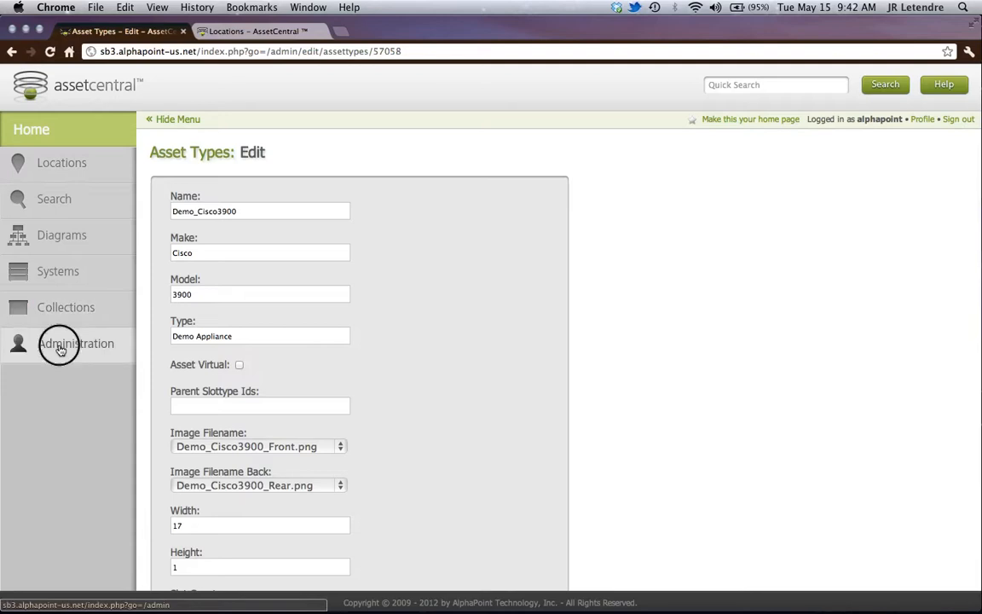
pyautogui.click(61, 165)
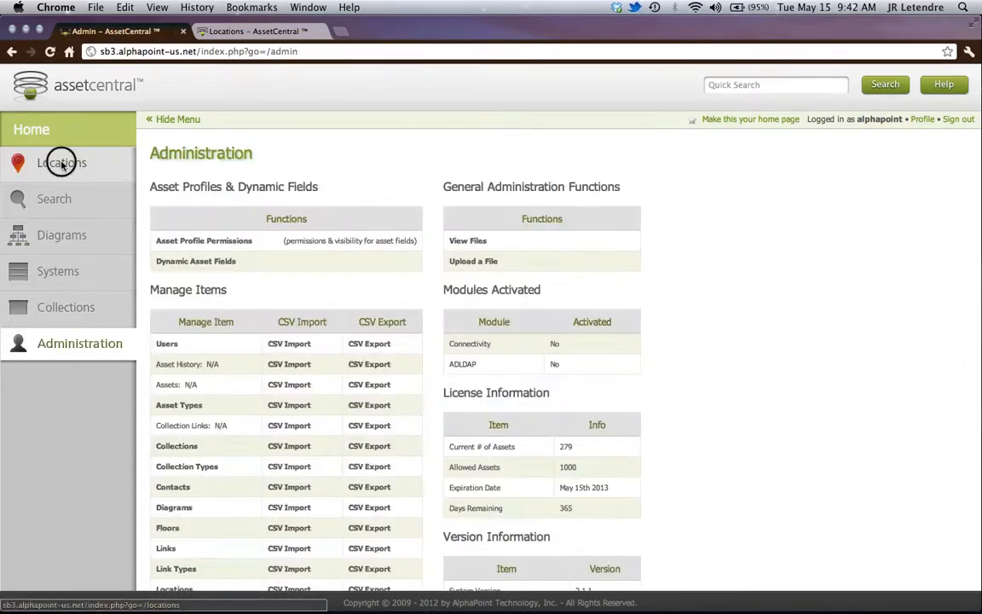
pyautogui.click(750, 445)
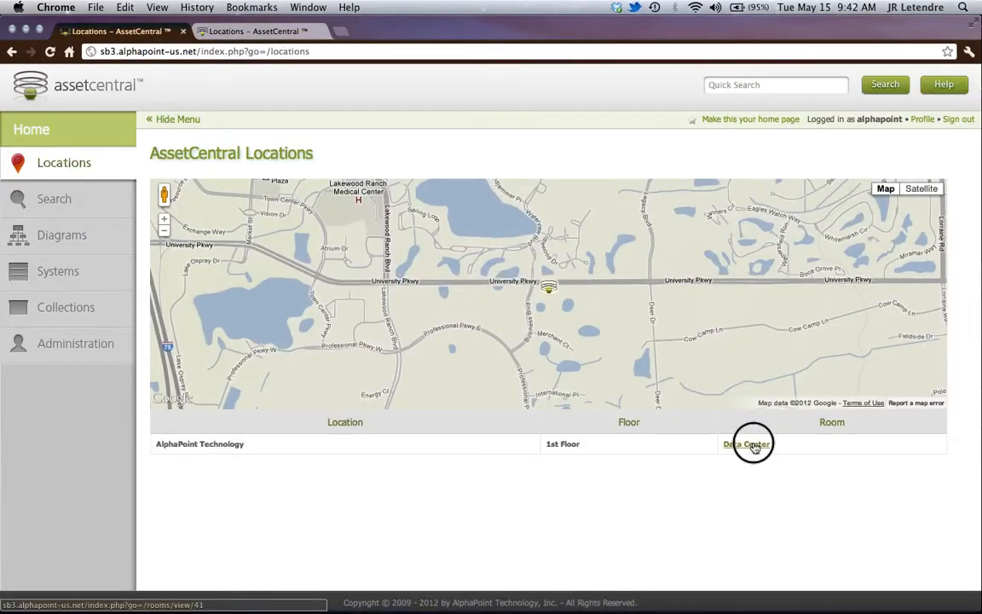
pyautogui.click(309, 291)
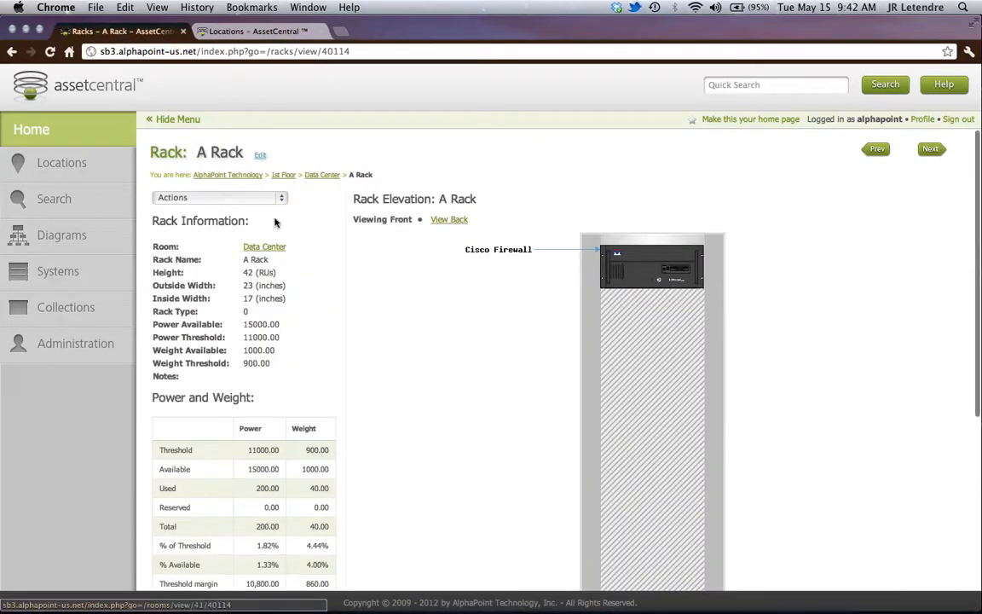
pyautogui.click(280, 197)
pyautogui.click(255, 209)
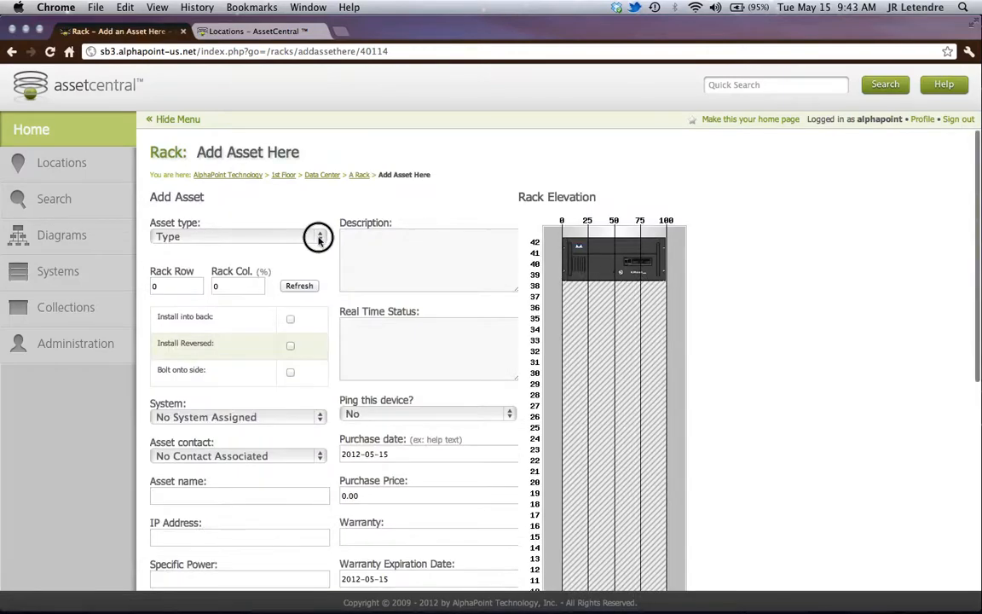
# - Choose Demo_Cisco3900 as the asset type for the asset being added to the rack
pyautogui.click(319, 239)
pyautogui.scroll(-15, 329, 456)
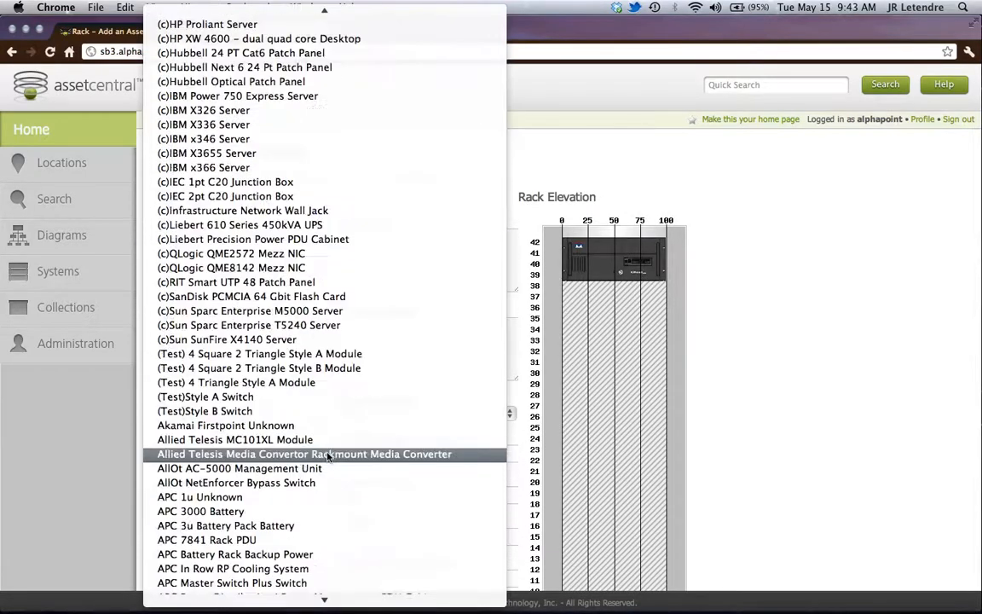
pyautogui.scroll(-20, 328, 456)
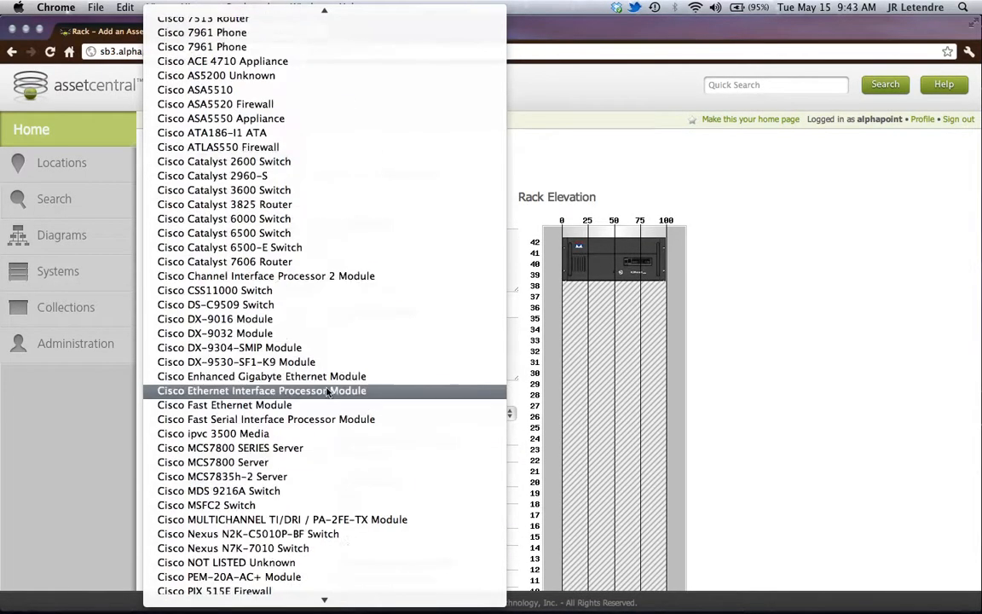
pyautogui.scroll(-20, 328, 390)
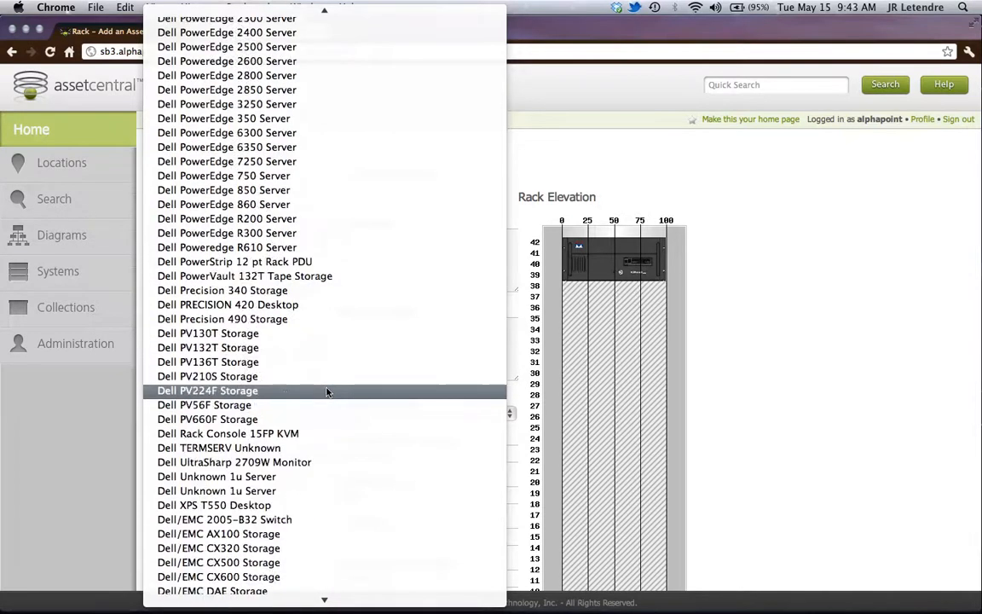
pyautogui.scroll(-4, 327, 390)
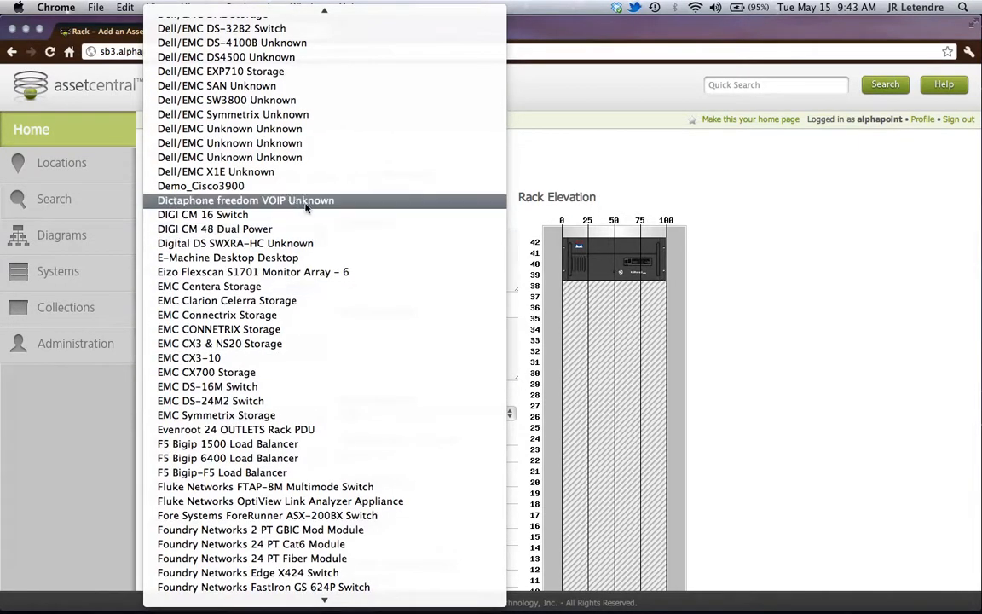
pyautogui.click(264, 186)
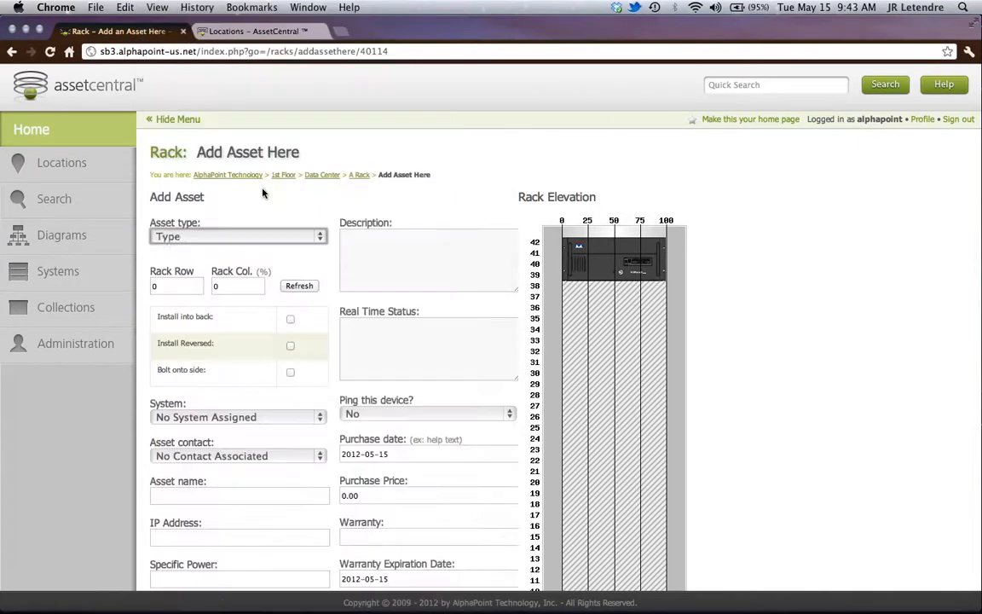
# - Set the rack row to 35 and refresh the rack elevation to preview the asset's position
pyautogui.click(154, 285)
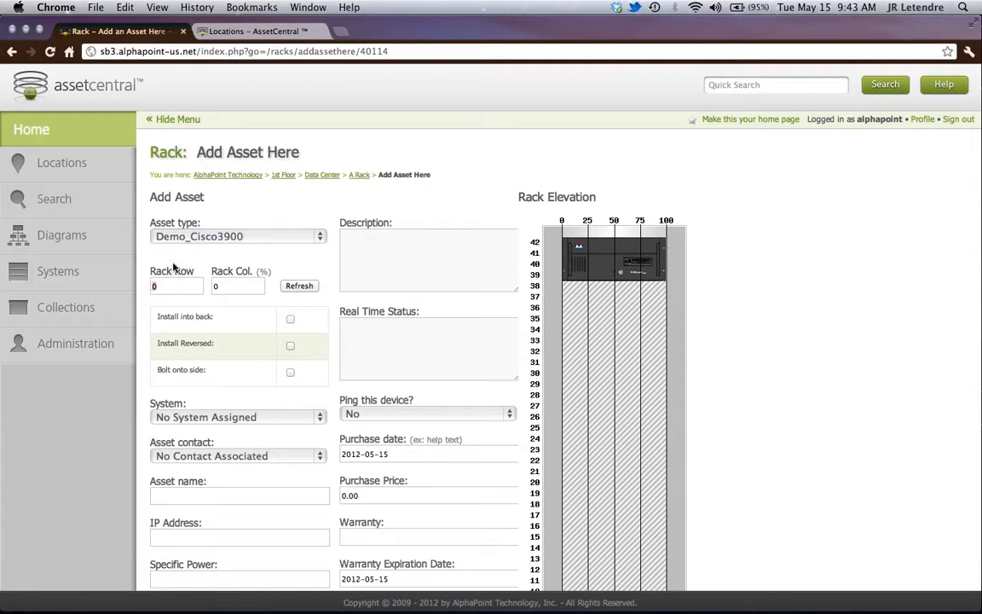
pyautogui.write('35')
pyautogui.click(293, 286)
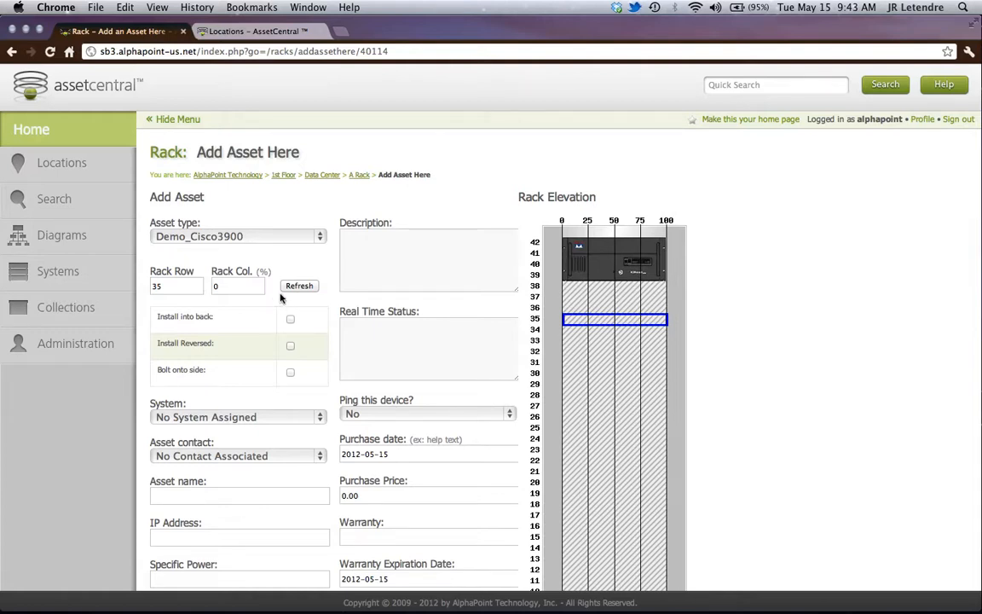
pyautogui.scroll(-1, 281, 298)
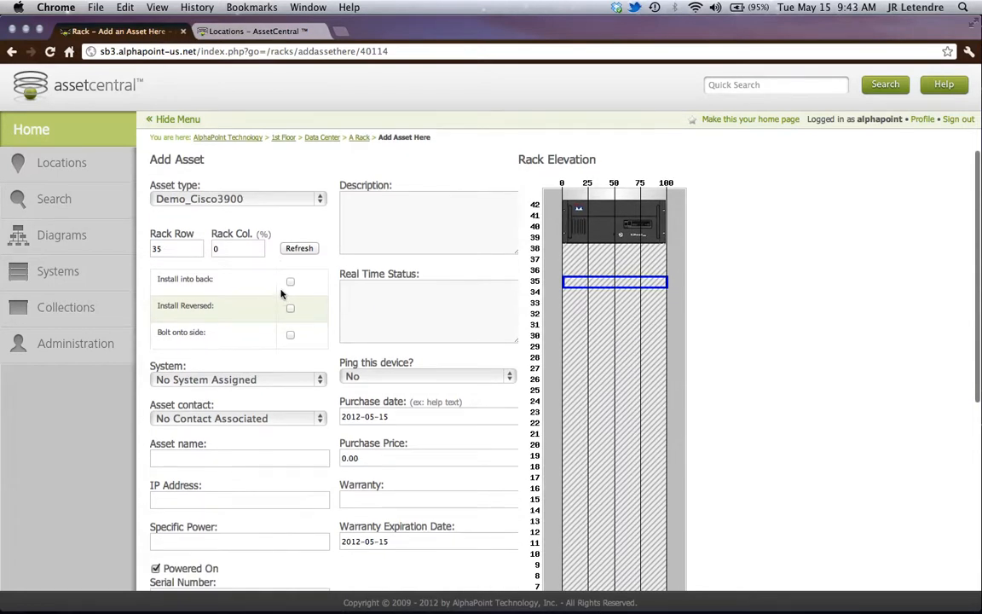
pyautogui.scroll(1, 251, 234)
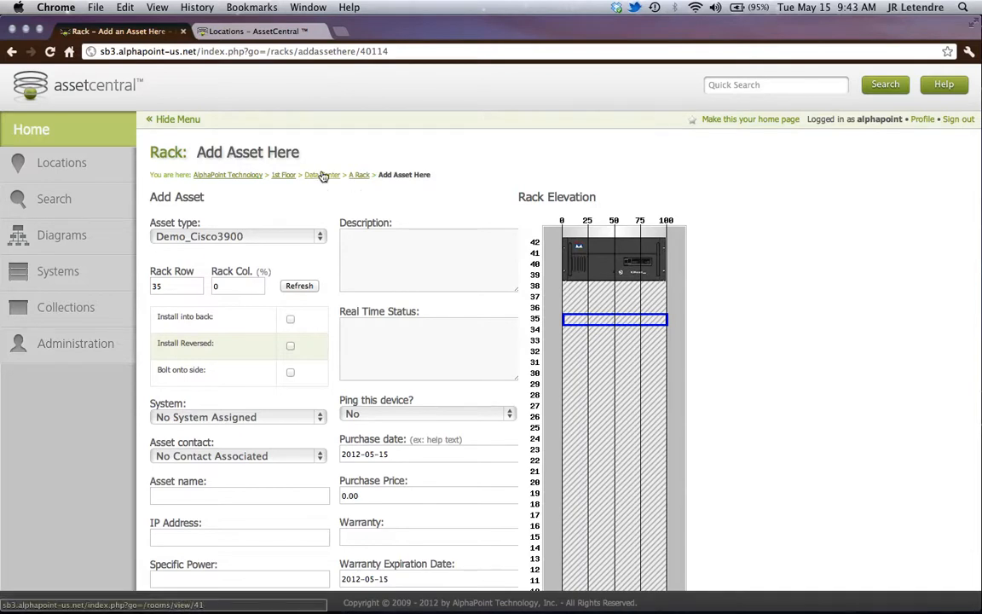
# - Open the asset type management list and look through its pages for Demo_Cisco3900
pyautogui.click(75, 345)
pyautogui.click(178, 405)
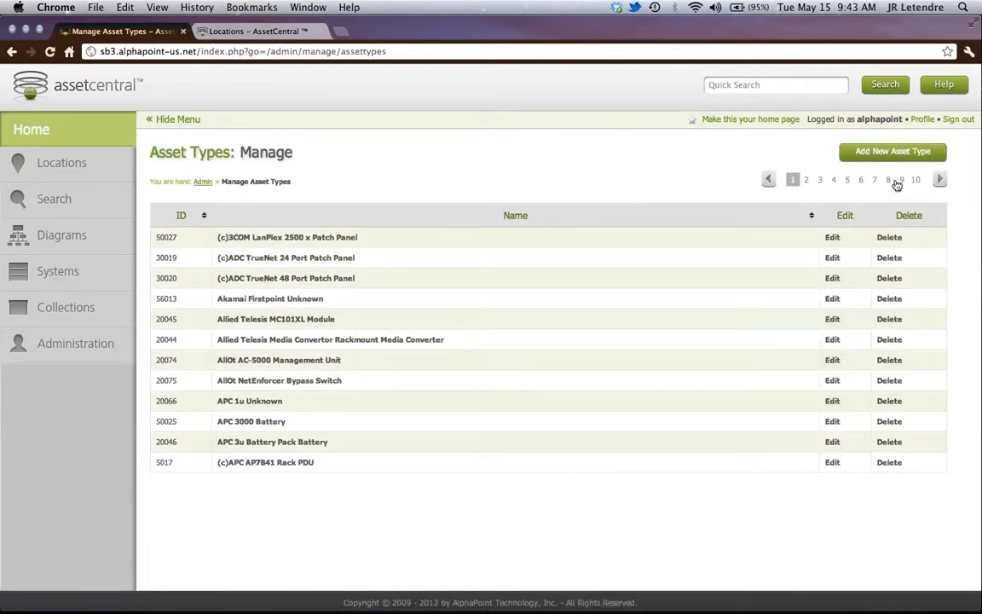
pyautogui.click(862, 180)
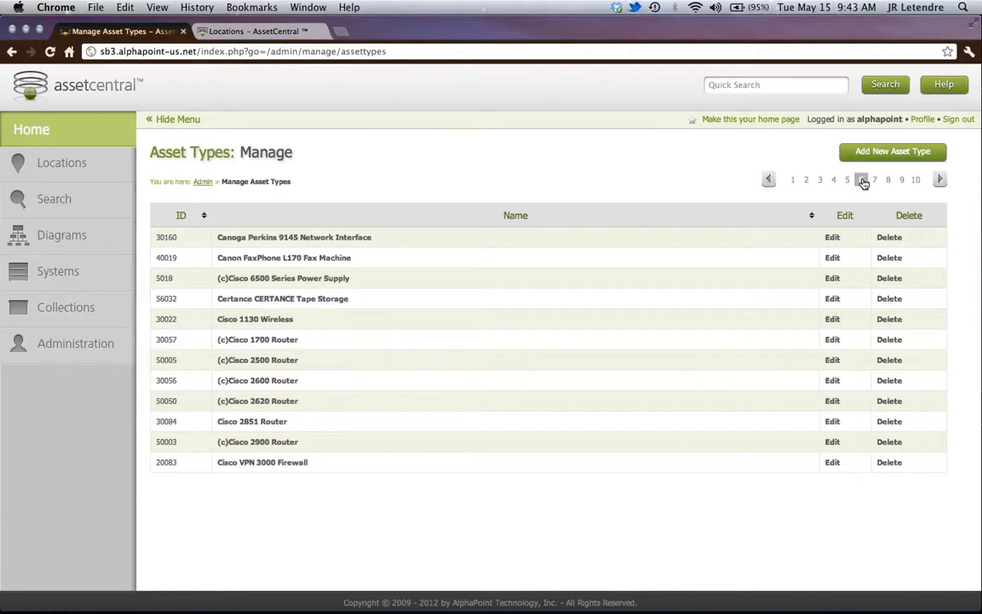
pyautogui.click(875, 181)
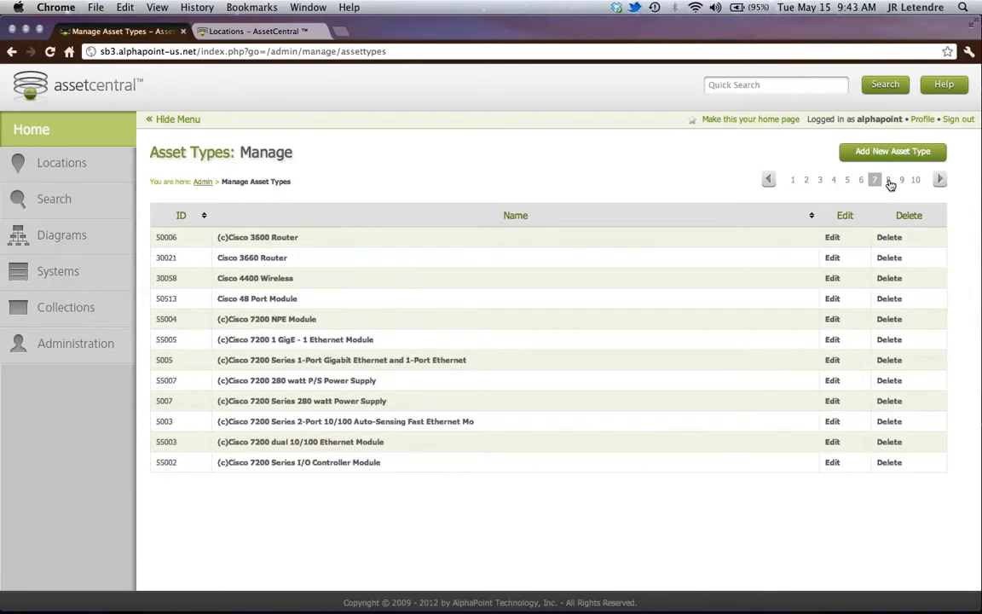
pyautogui.click(889, 181)
pyautogui.click(903, 181)
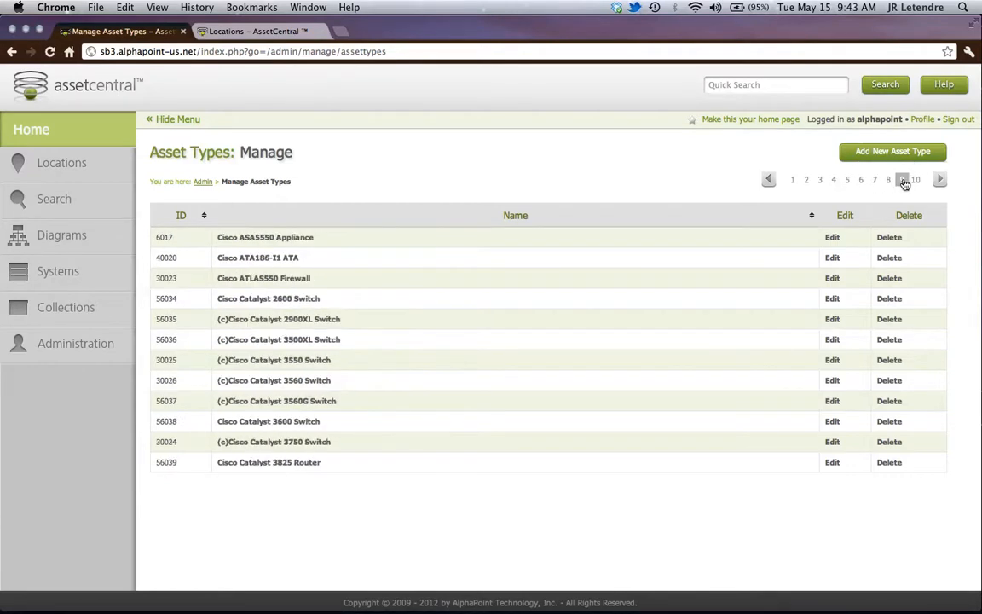
pyautogui.click(940, 180)
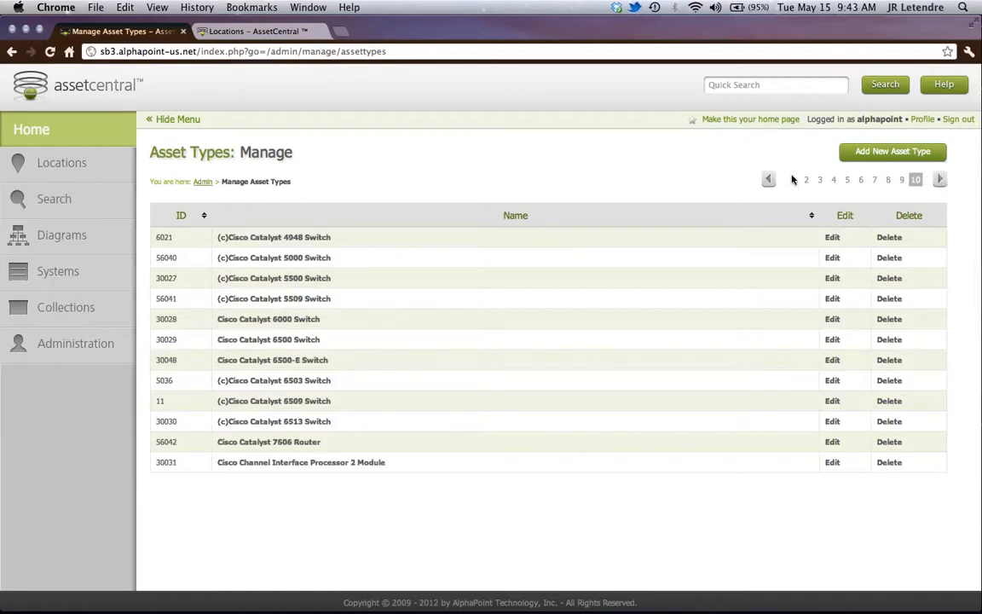
# - Sort the asset types by name, locate Demo_Cisco3900 in the sorted list, and open it for editing
pyautogui.click(650, 224)
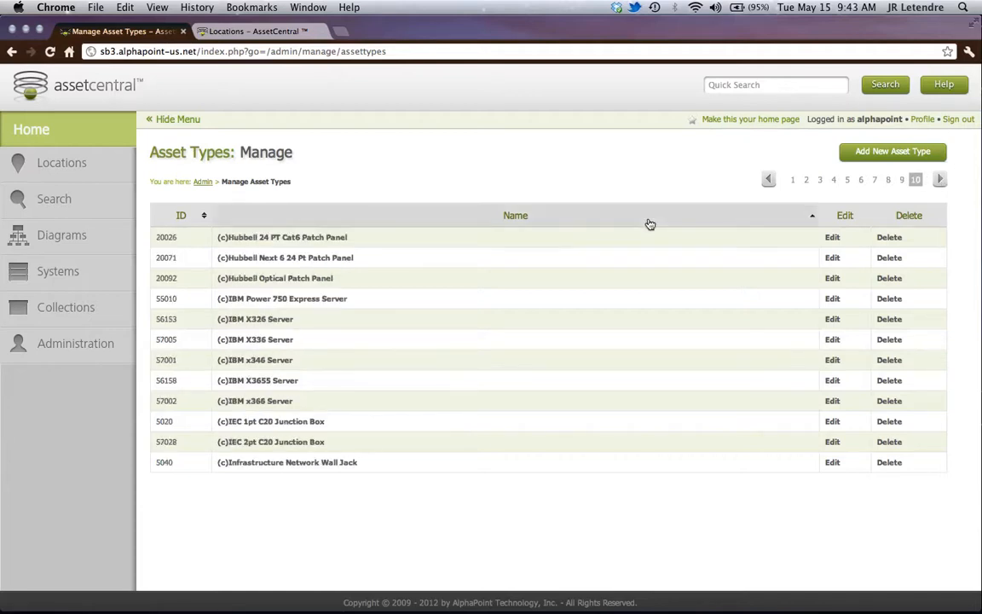
pyautogui.click(768, 180)
pyautogui.click(768, 180)
pyautogui.click(768, 180)
pyautogui.click(768, 180)
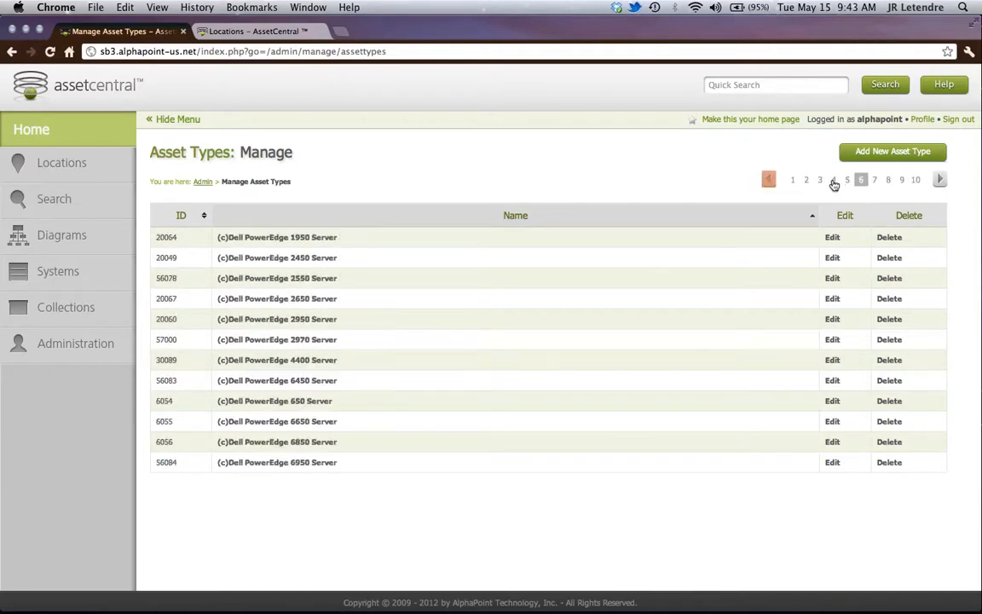
pyautogui.click(941, 180)
pyautogui.click(941, 180)
pyautogui.click(941, 179)
pyautogui.click(941, 180)
pyautogui.click(941, 180)
pyautogui.click(941, 180)
pyautogui.click(941, 180)
pyautogui.click(942, 180)
pyautogui.click(941, 180)
pyautogui.click(942, 180)
pyautogui.click(942, 180)
pyautogui.click(941, 180)
pyautogui.click(941, 180)
pyautogui.click(941, 180)
pyautogui.click(941, 180)
pyautogui.click(941, 180)
pyautogui.click(941, 180)
pyautogui.click(941, 180)
pyautogui.click(941, 180)
pyautogui.click(941, 180)
pyautogui.click(941, 179)
pyautogui.click(941, 179)
pyautogui.click(941, 180)
pyautogui.click(941, 180)
pyautogui.click(941, 180)
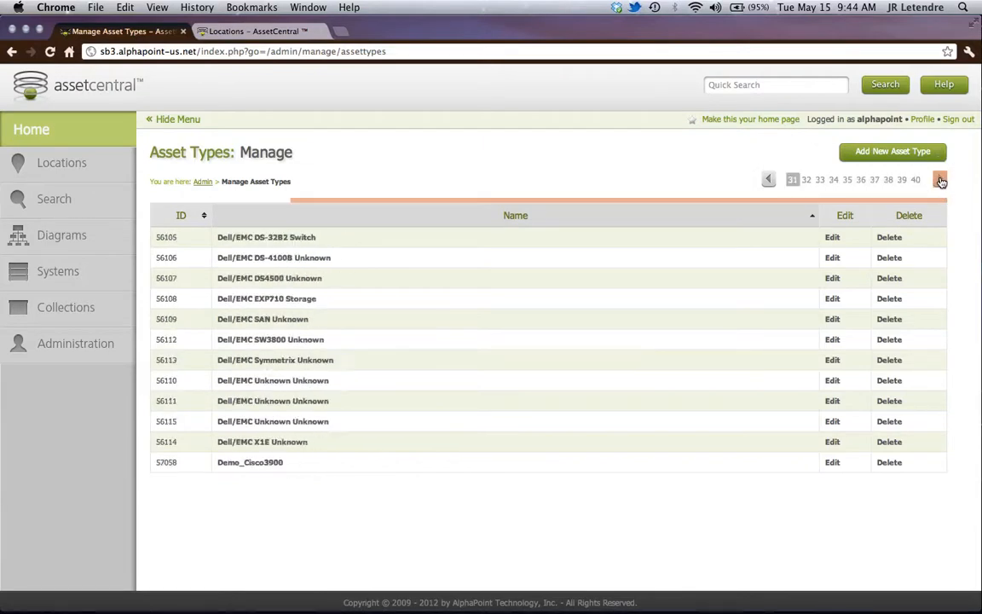
pyautogui.click(941, 180)
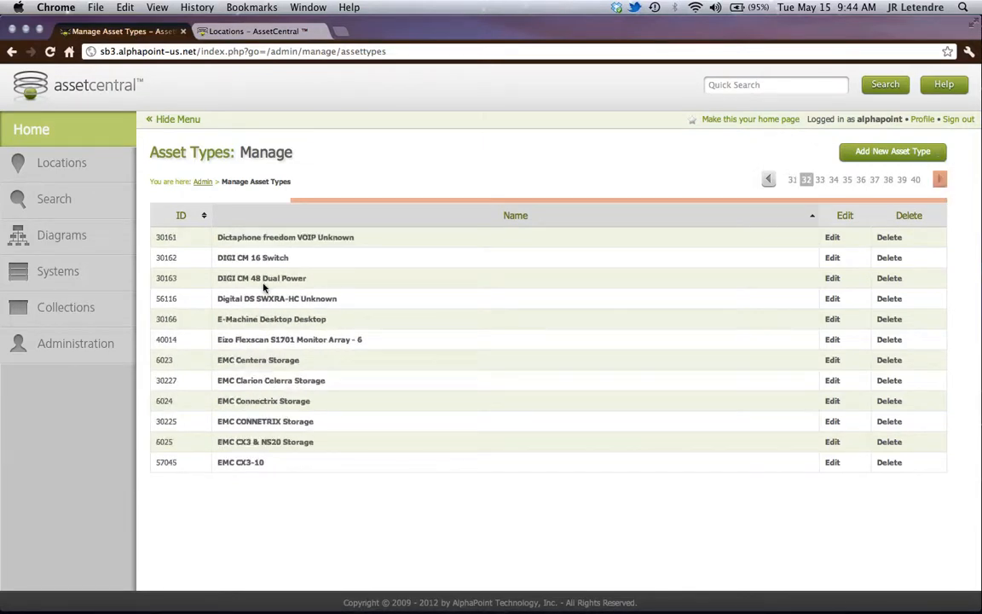
pyautogui.click(768, 180)
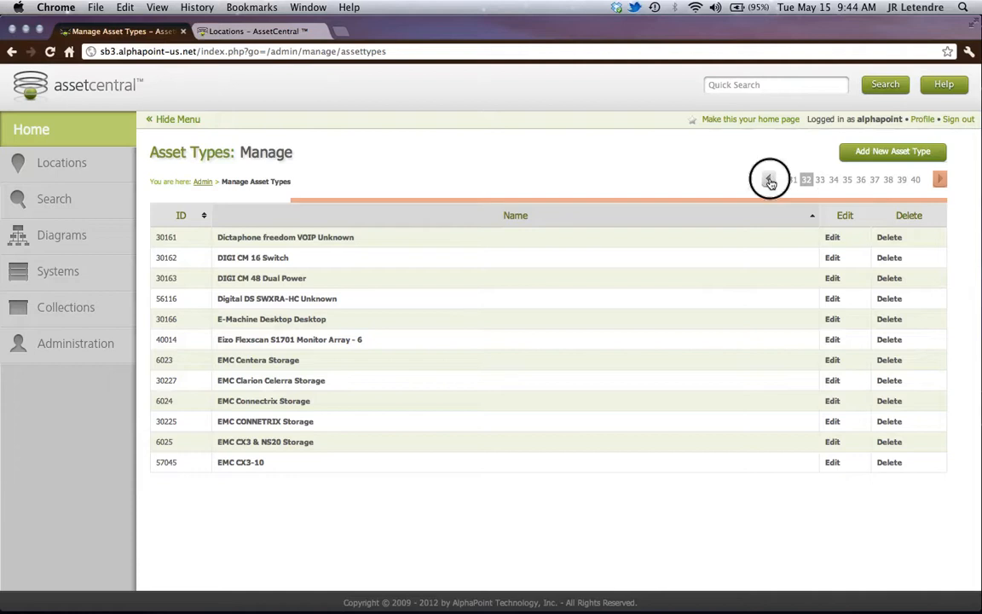
pyautogui.click(833, 462)
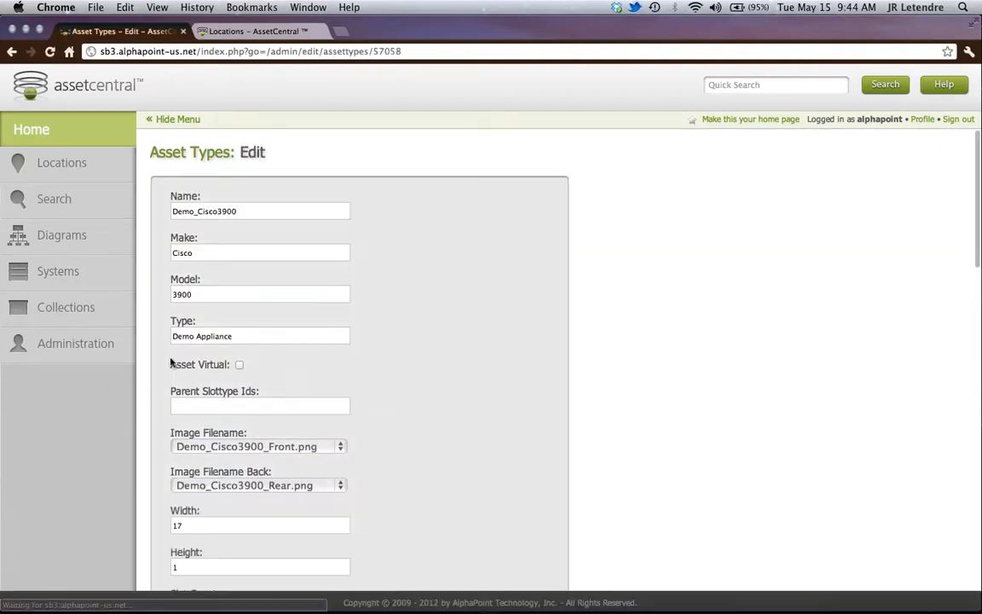
# - Set the height of the Demo_Cisco3900 asset type to 5 and save the definition
pyautogui.scroll(-5, 196, 416)
pyautogui.moveTo(194, 417); pyautogui.dragTo(154, 415)
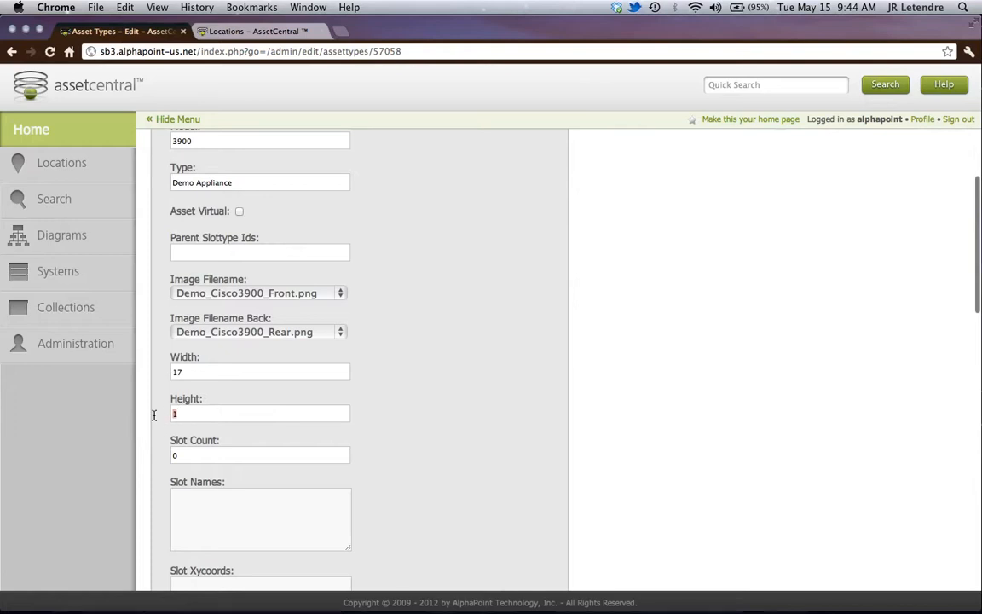
pyautogui.write('5')
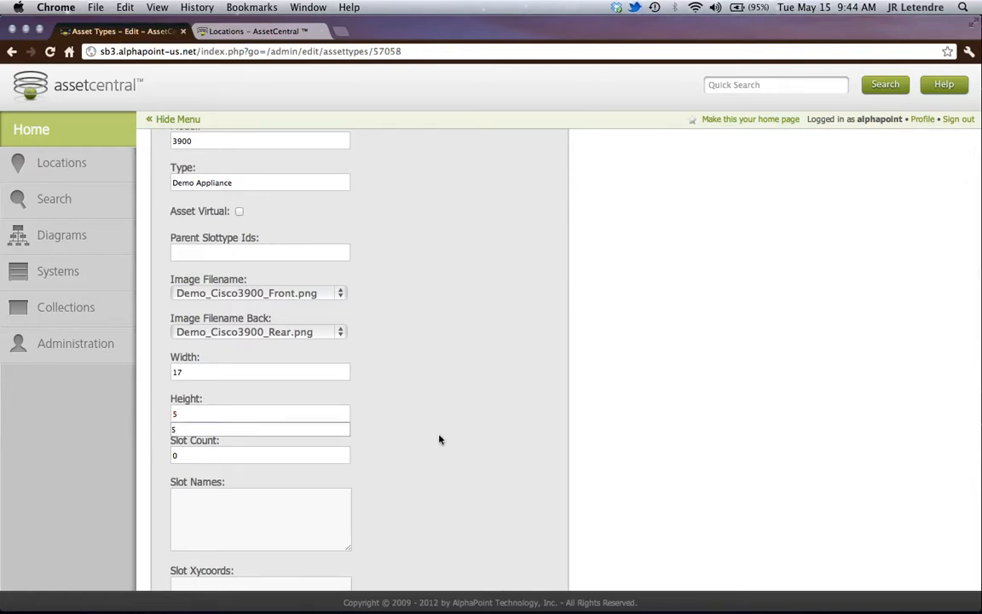
pyautogui.click(335, 430)
pyautogui.scroll(-10, 408, 425)
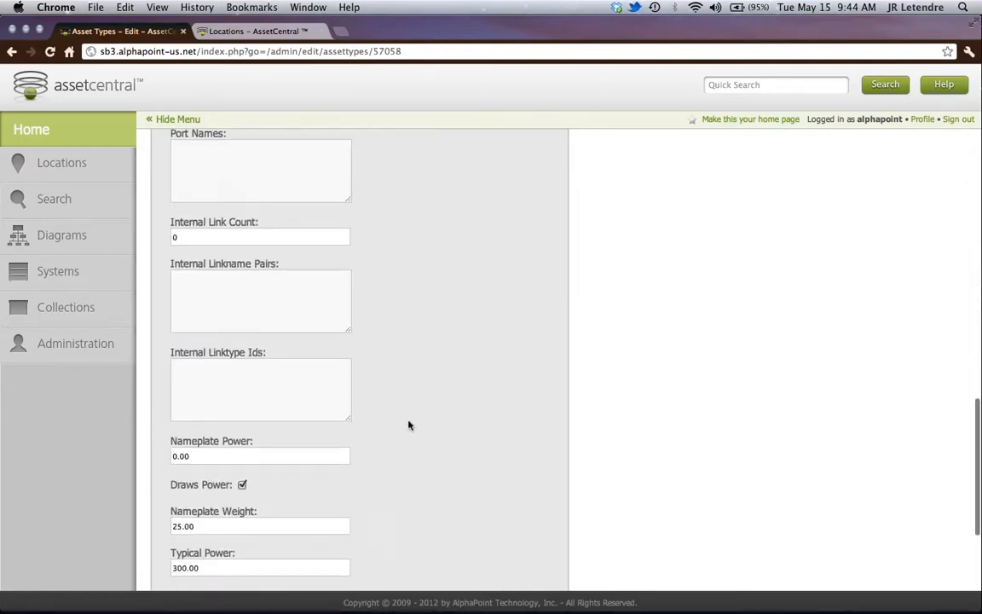
pyautogui.scroll(-4, 408, 424)
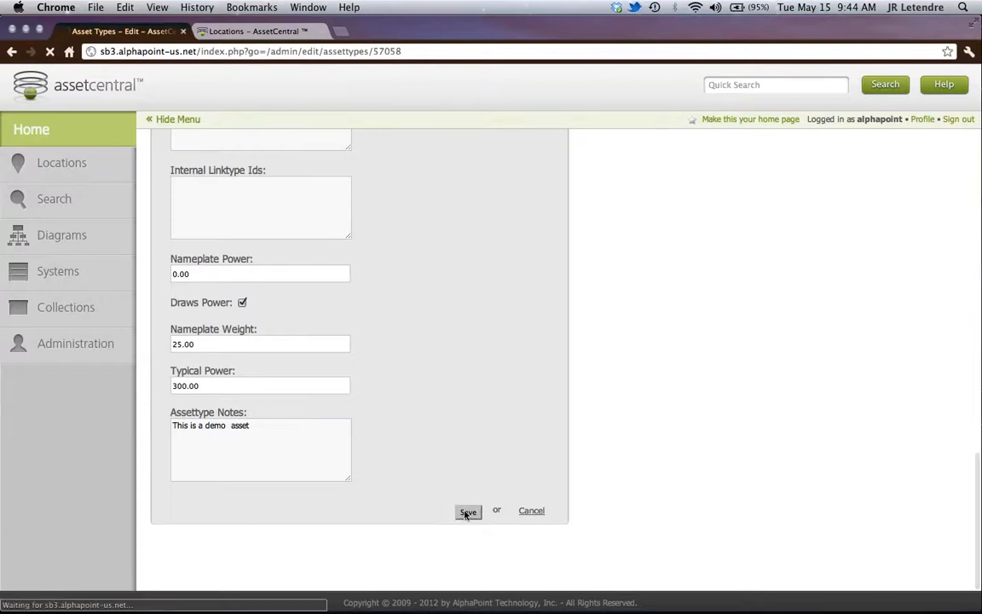
# - Go to Rack A-01 in the 1st Floor Data Center and start adding an asset there
pyautogui.click(53, 169)
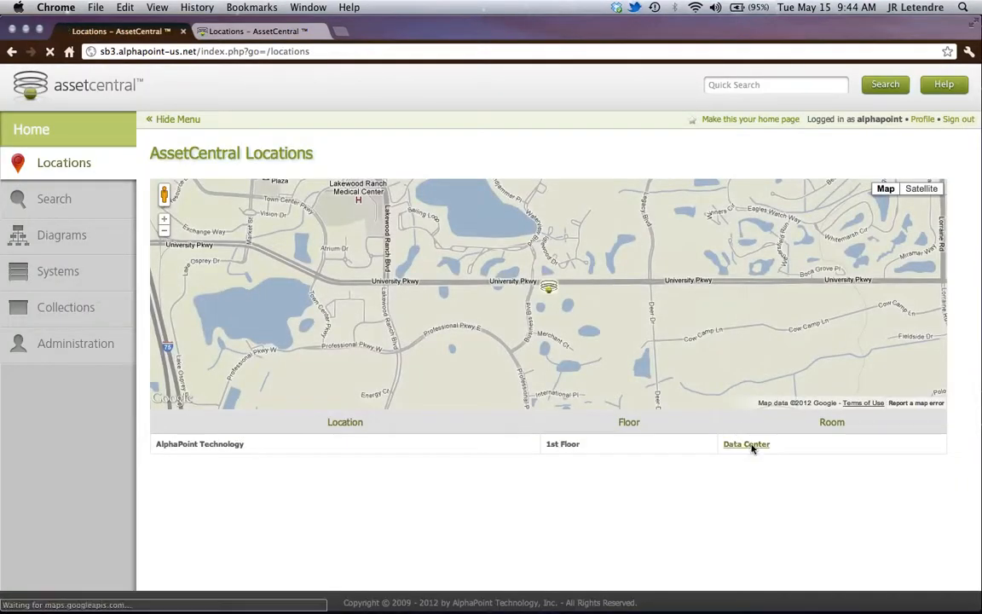
pyautogui.click(752, 445)
pyautogui.click(310, 284)
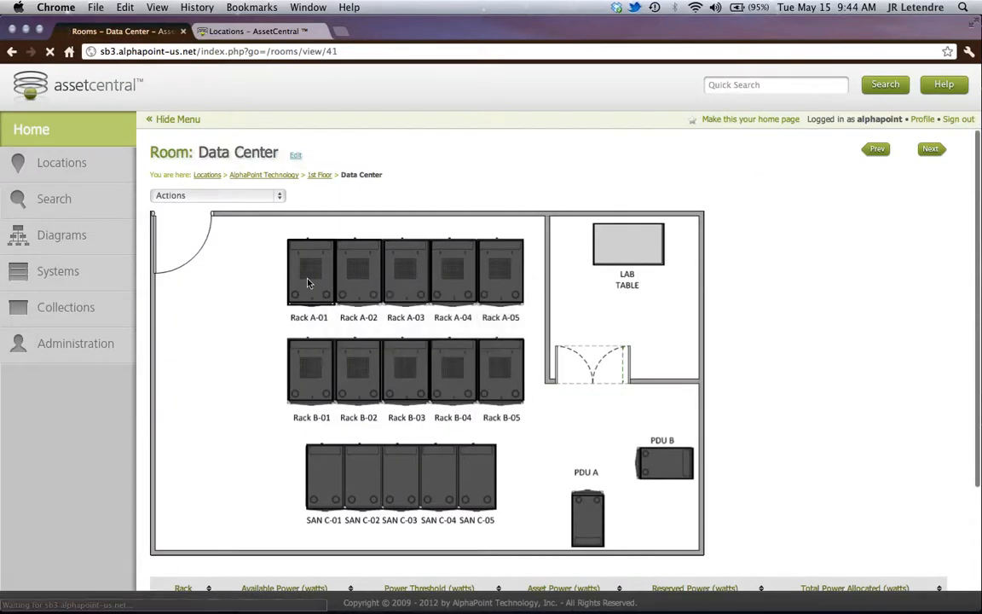
pyautogui.click(284, 198)
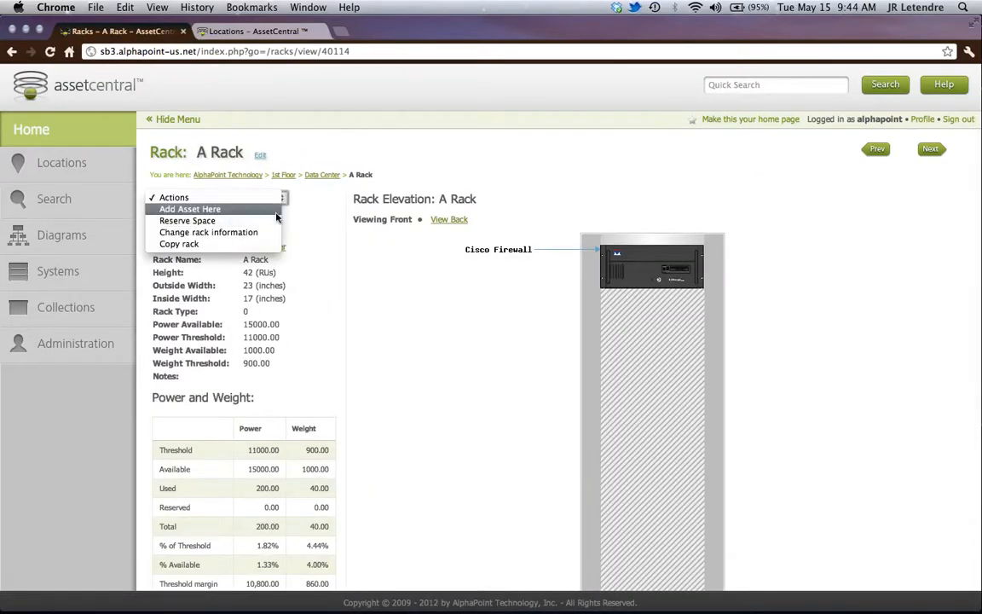
pyautogui.click(276, 211)
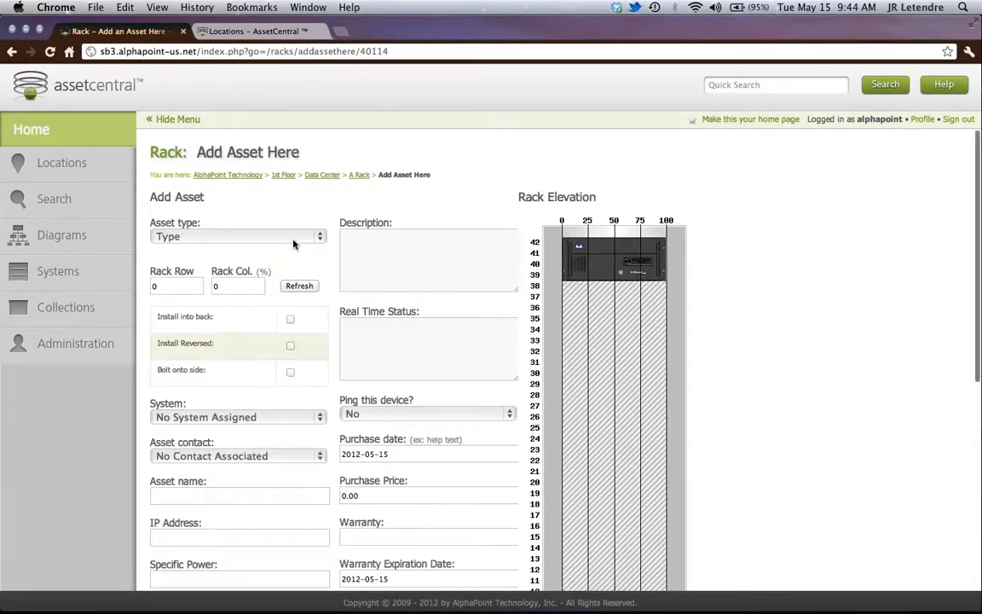
# - Select Demo_Cisco3900 as the asset type of the new rack asset
pyautogui.click(256, 234)
pyautogui.scroll(-20, 277, 501)
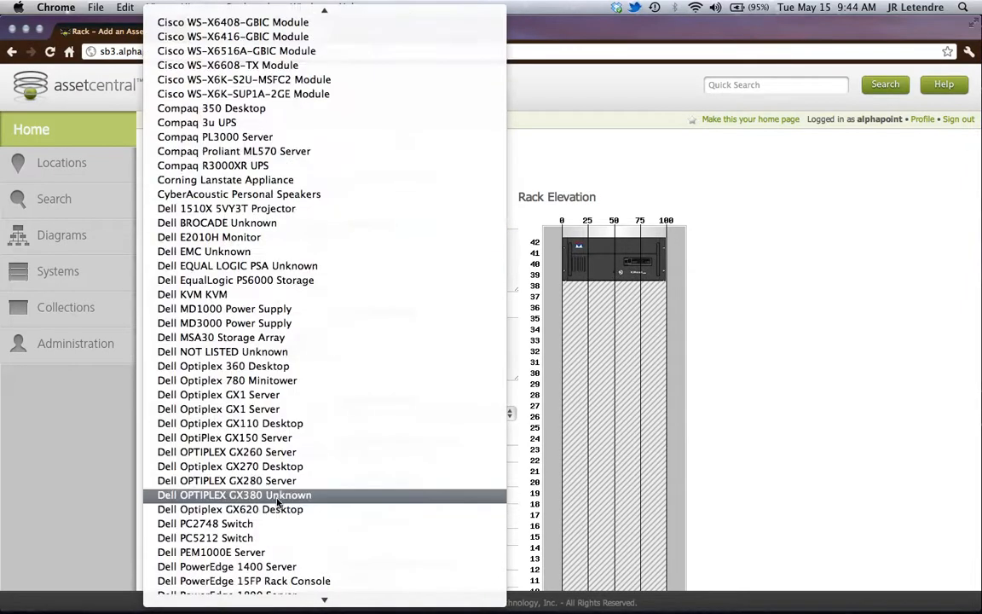
pyautogui.click(244, 456)
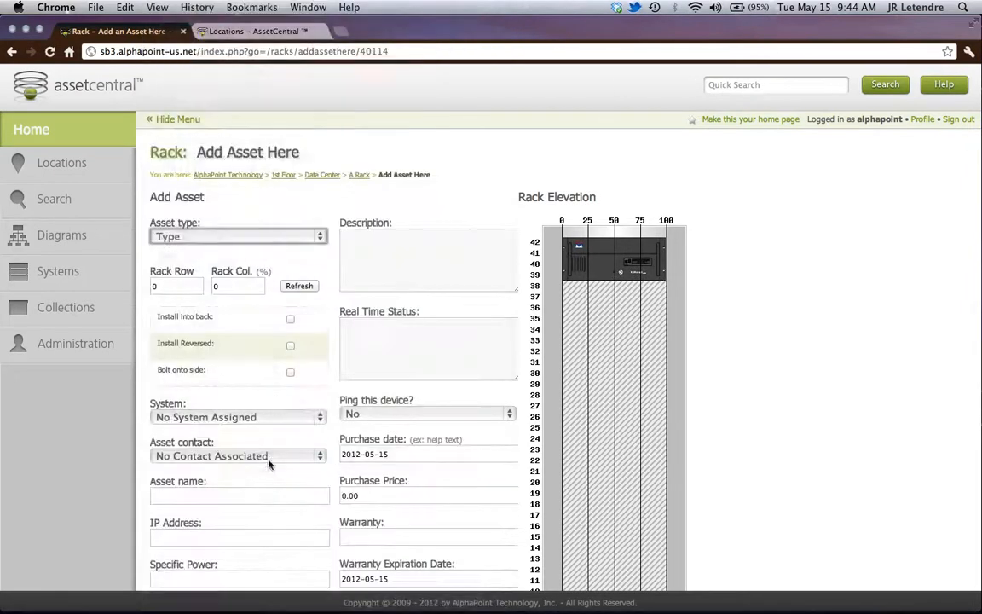
# - Set the new asset's rack row to 35 and refresh the elevation preview
pyautogui.click(154, 286)
pyautogui.moveTo(171, 285); pyautogui.dragTo(128, 285)
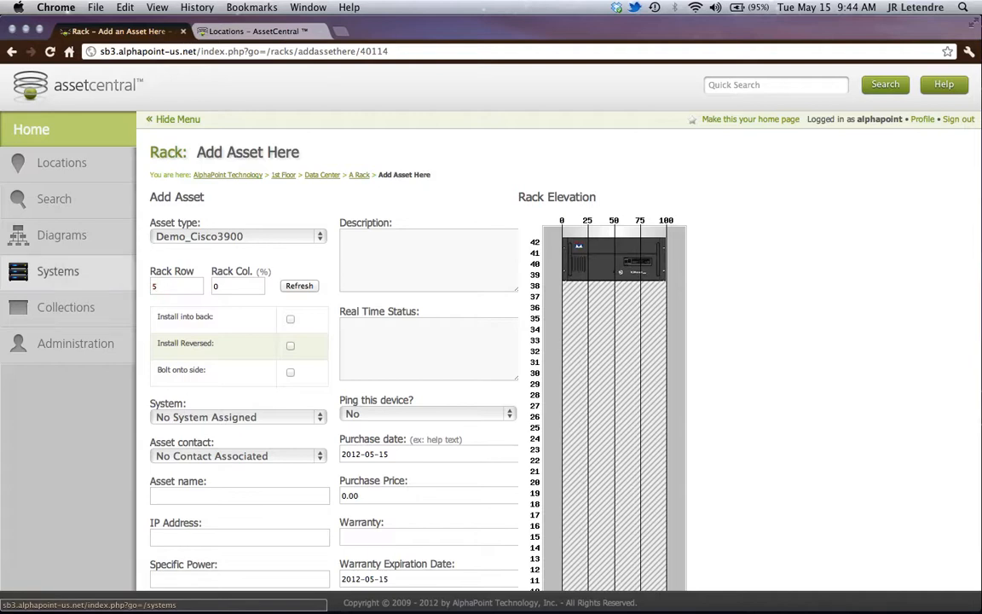
pyautogui.write('35')
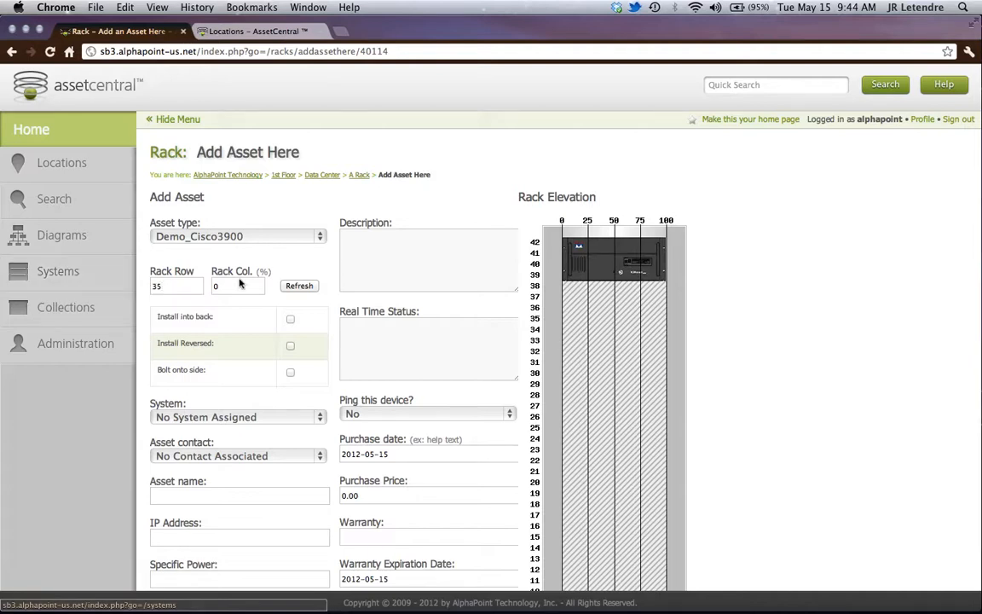
pyautogui.click(300, 286)
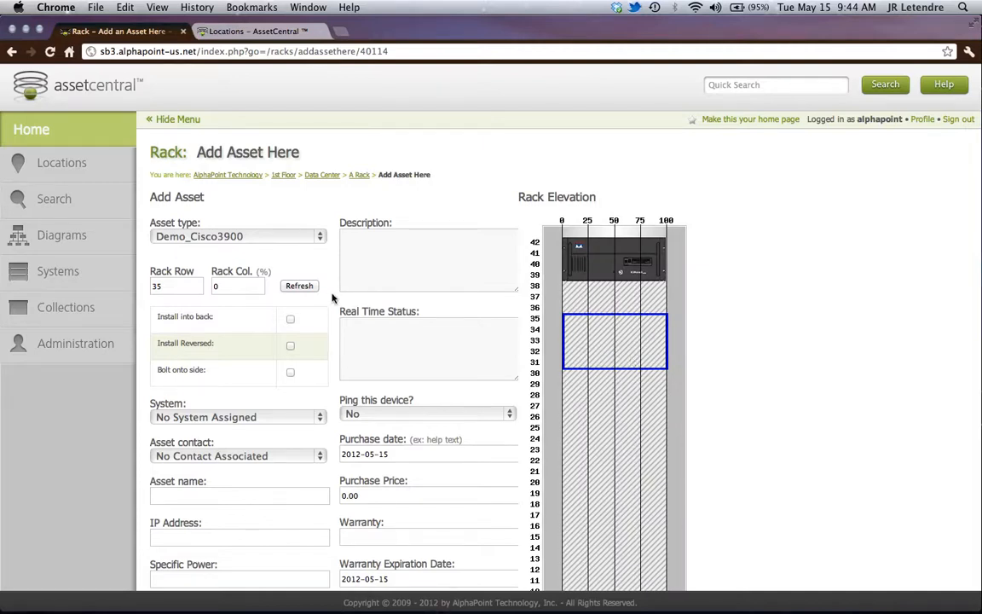
# - Keep the system at No System Assigned and choose a person as the asset contact
pyautogui.scroll(-2, 324, 324)
pyautogui.click(246, 351)
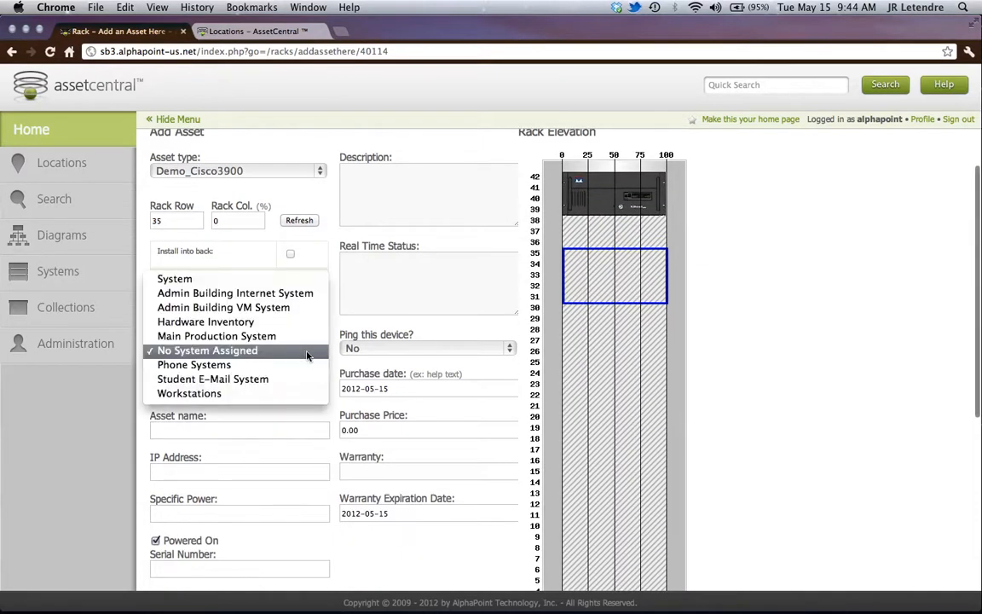
pyautogui.click(247, 350)
pyautogui.scroll(-1, 265, 372)
pyautogui.click(283, 356)
pyautogui.click(279, 343)
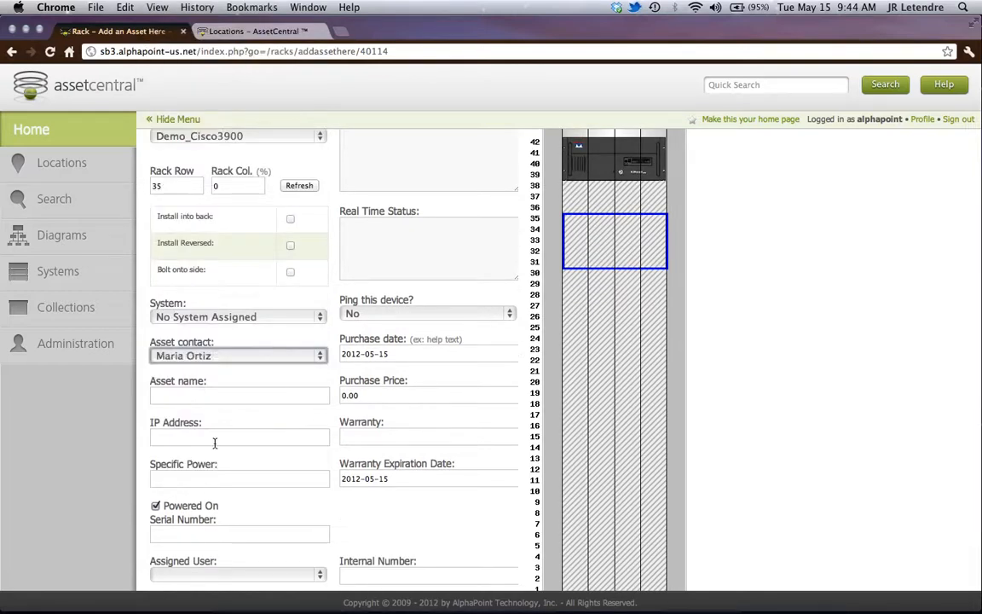
# - Leave the remaining asset fields at their defaults and save the form to place the asset in the rack
pyautogui.scroll(-2, 311, 411)
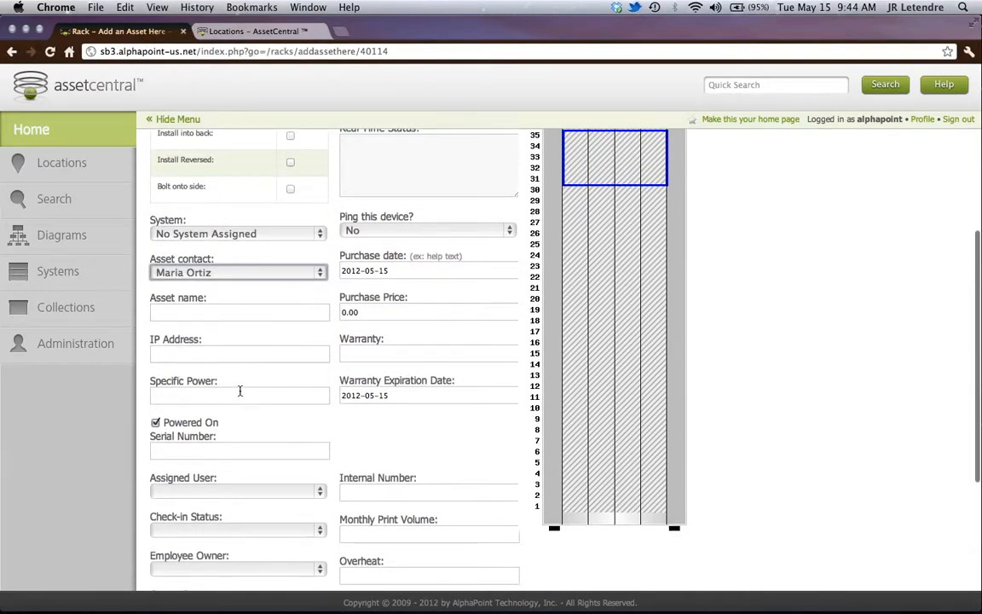
pyautogui.scroll(-5, 308, 359)
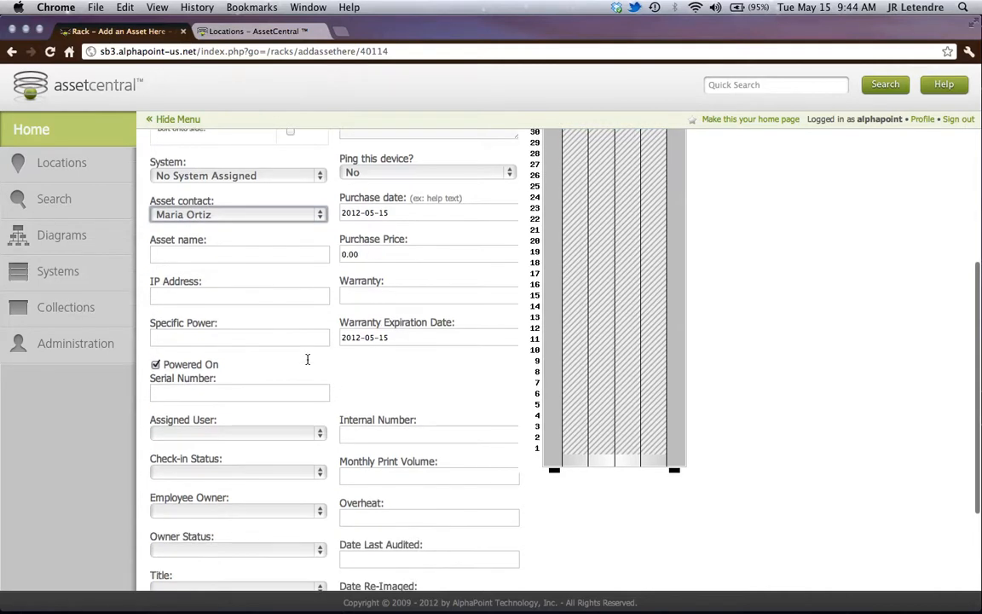
pyautogui.click(179, 536)
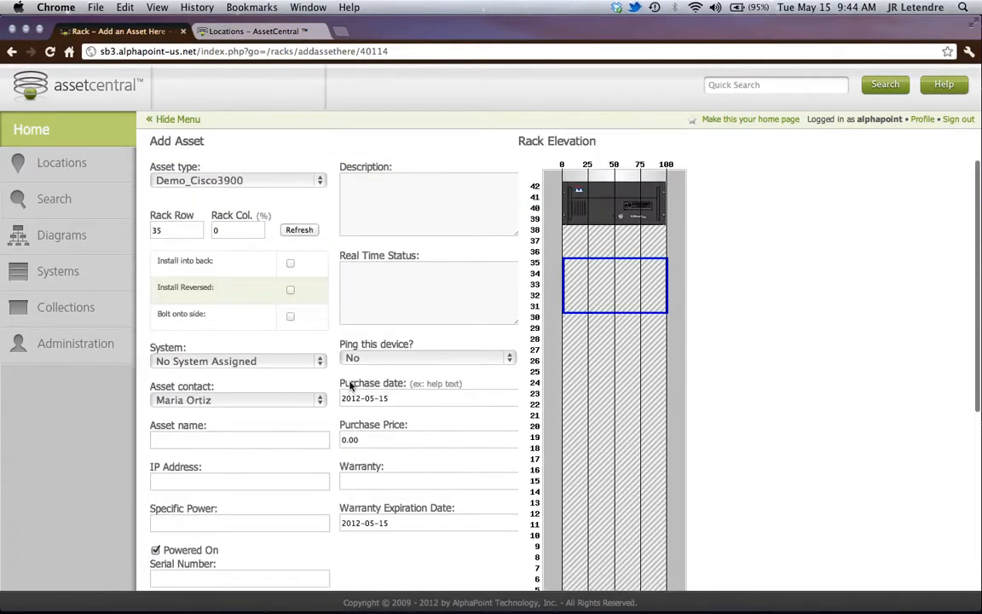
pyautogui.click(169, 554)
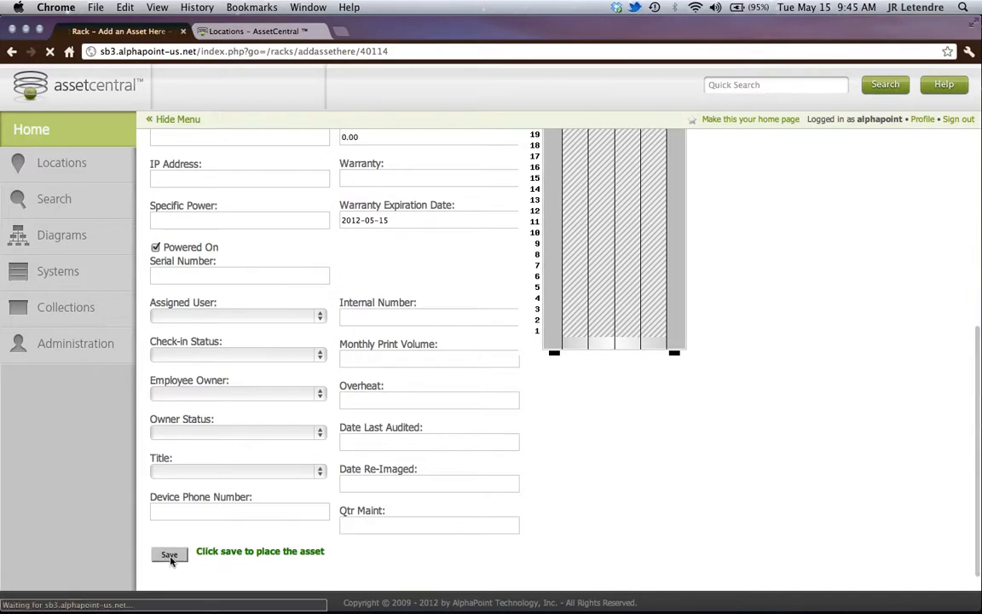
# - Open the placed asset's record from the rack elevation, and return to A Rack to view its back
pyautogui.click(660, 391)
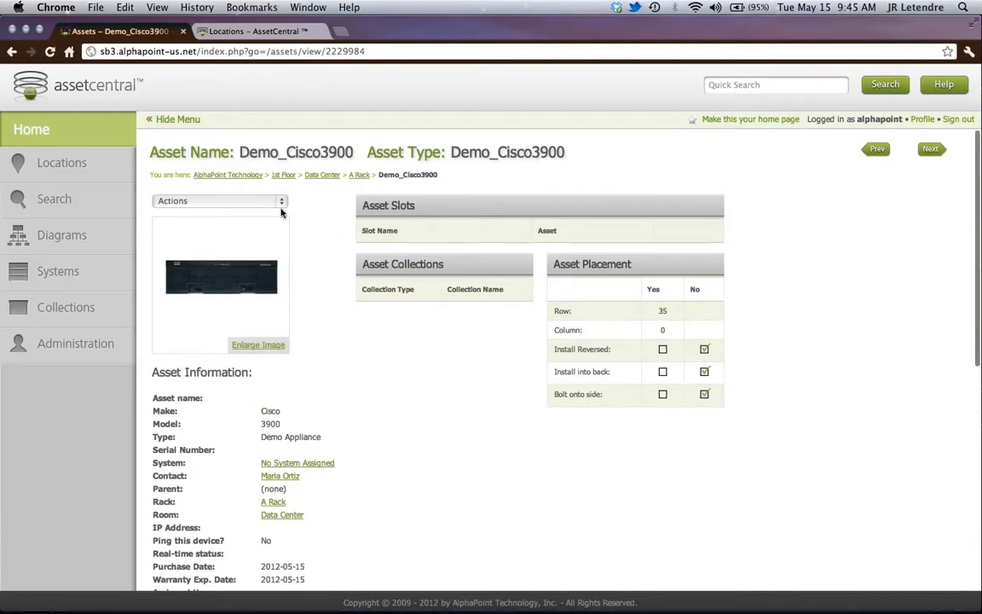
pyautogui.click(359, 175)
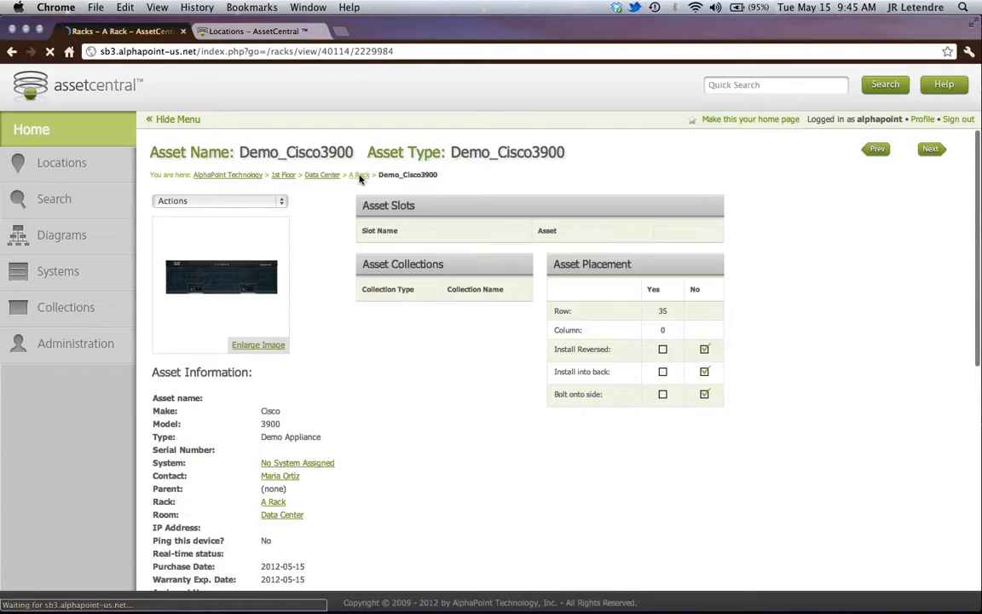
pyautogui.click(436, 224)
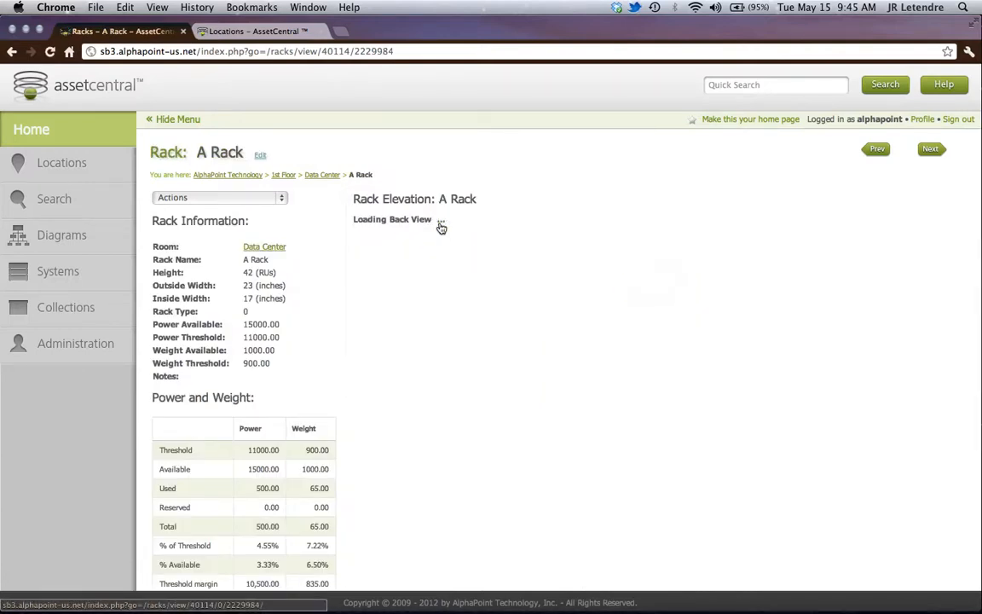
# - Open the Demo_Cisco3900 asset from the back elevation and review the actions available for it
pyautogui.click(695, 371)
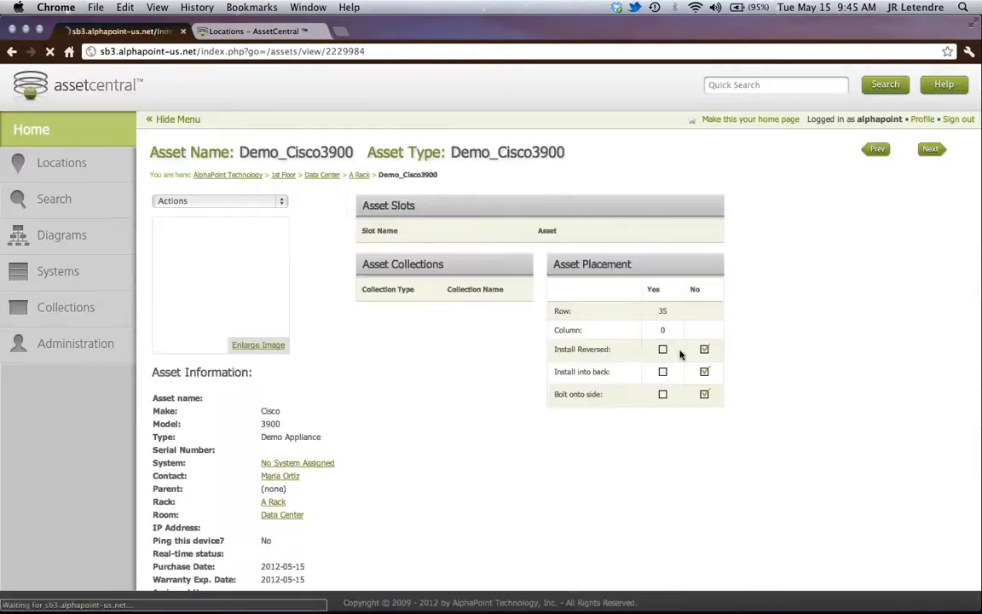
pyautogui.click(279, 199)
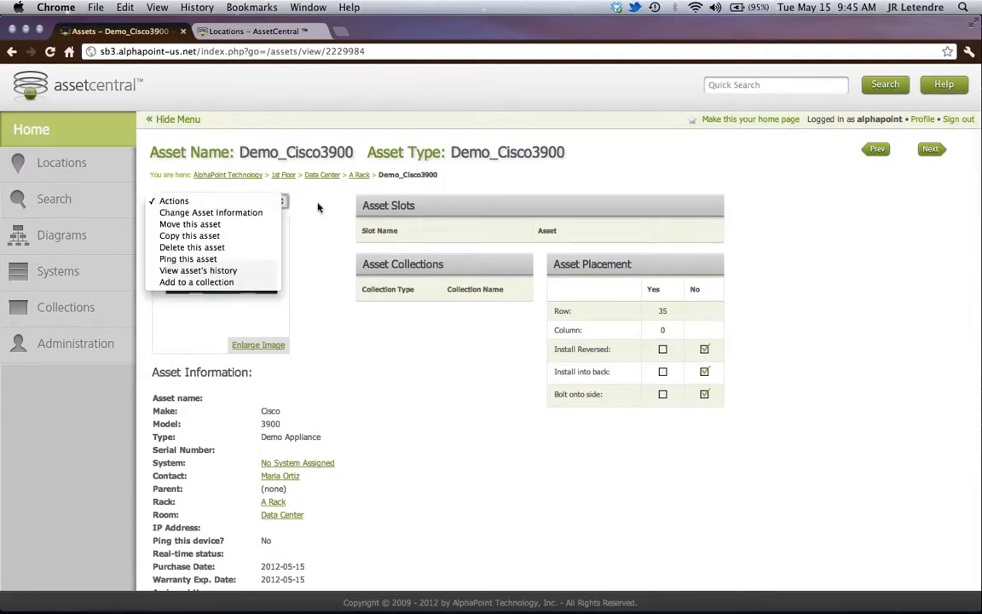
pyautogui.click(345, 195)
# - Return to A Rack and examine its front elevation and the list of assets it holds
pyautogui.click(359, 175)
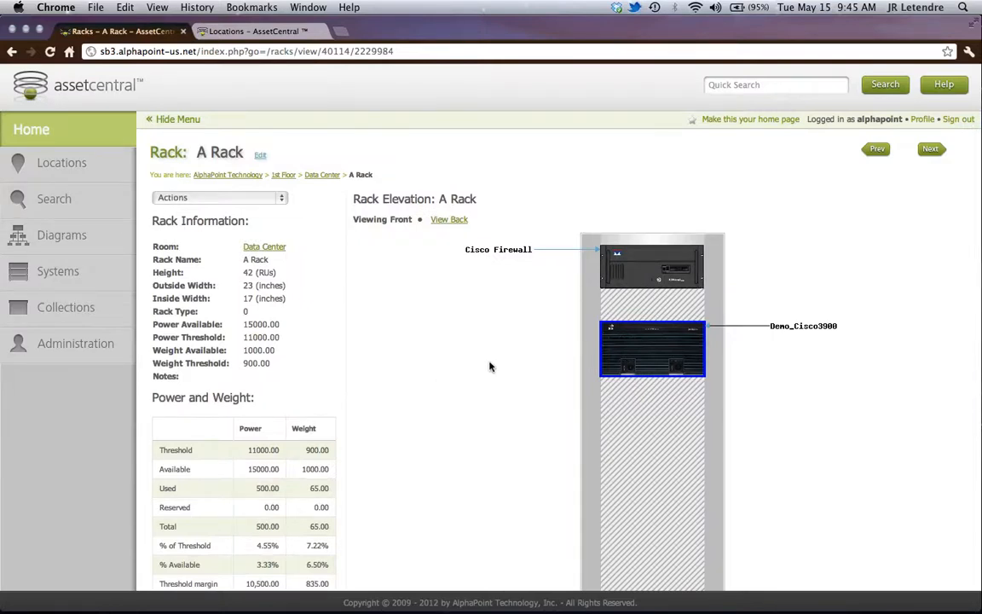
pyautogui.scroll(-5, 495, 367)
pyautogui.scroll(-5, 503, 367)
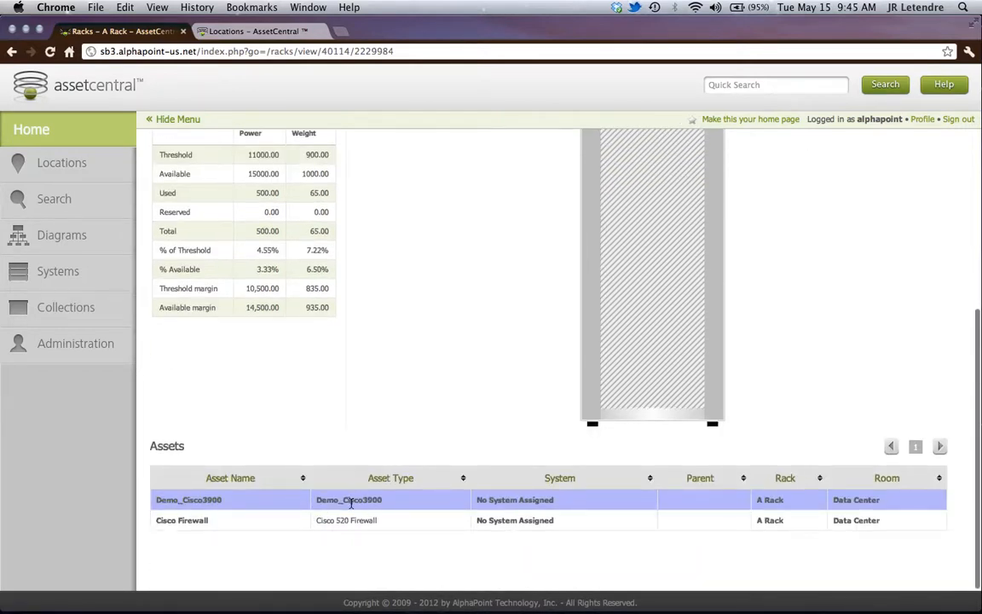
pyautogui.scroll(10, 454, 368)
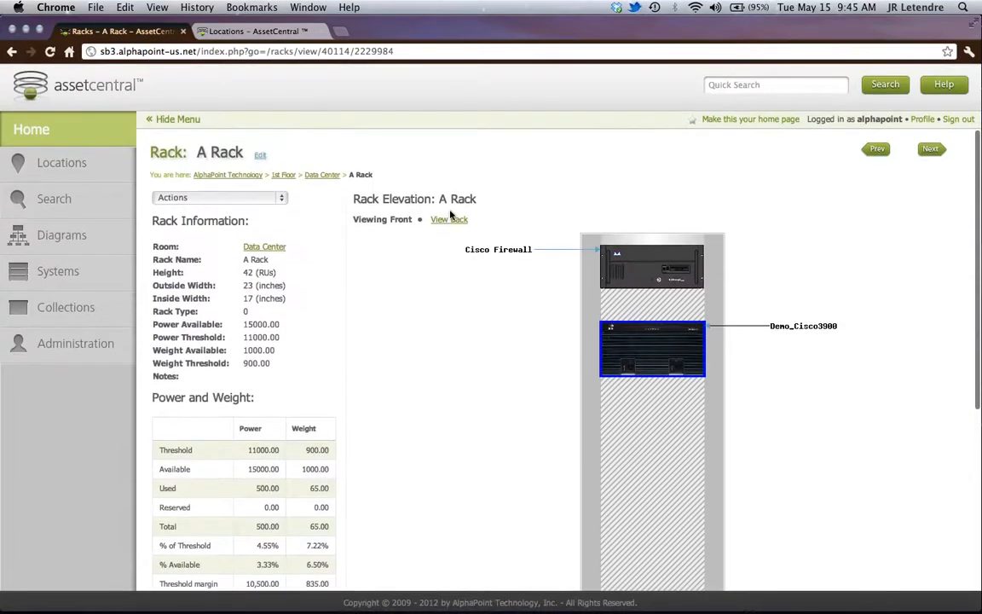